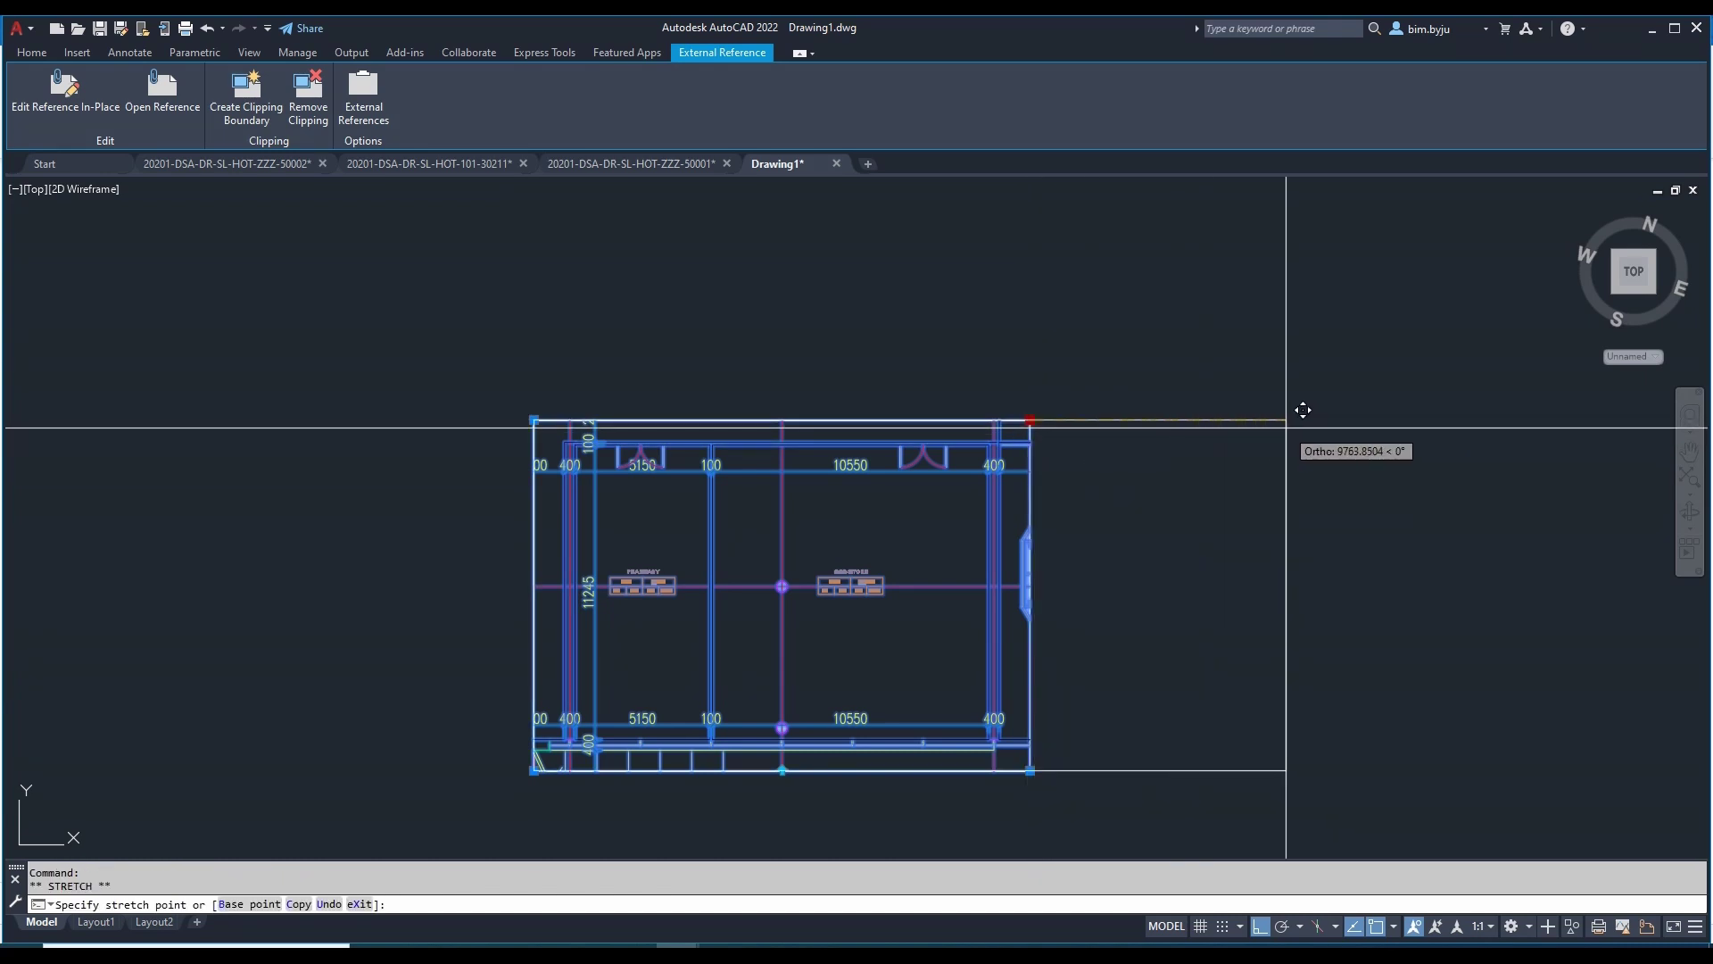
# Step: Stretch the reference's clip boundary outward to take in the seating group east of the SSS Store and the 13400-wide room on the west
pyautogui.click(1284, 428)
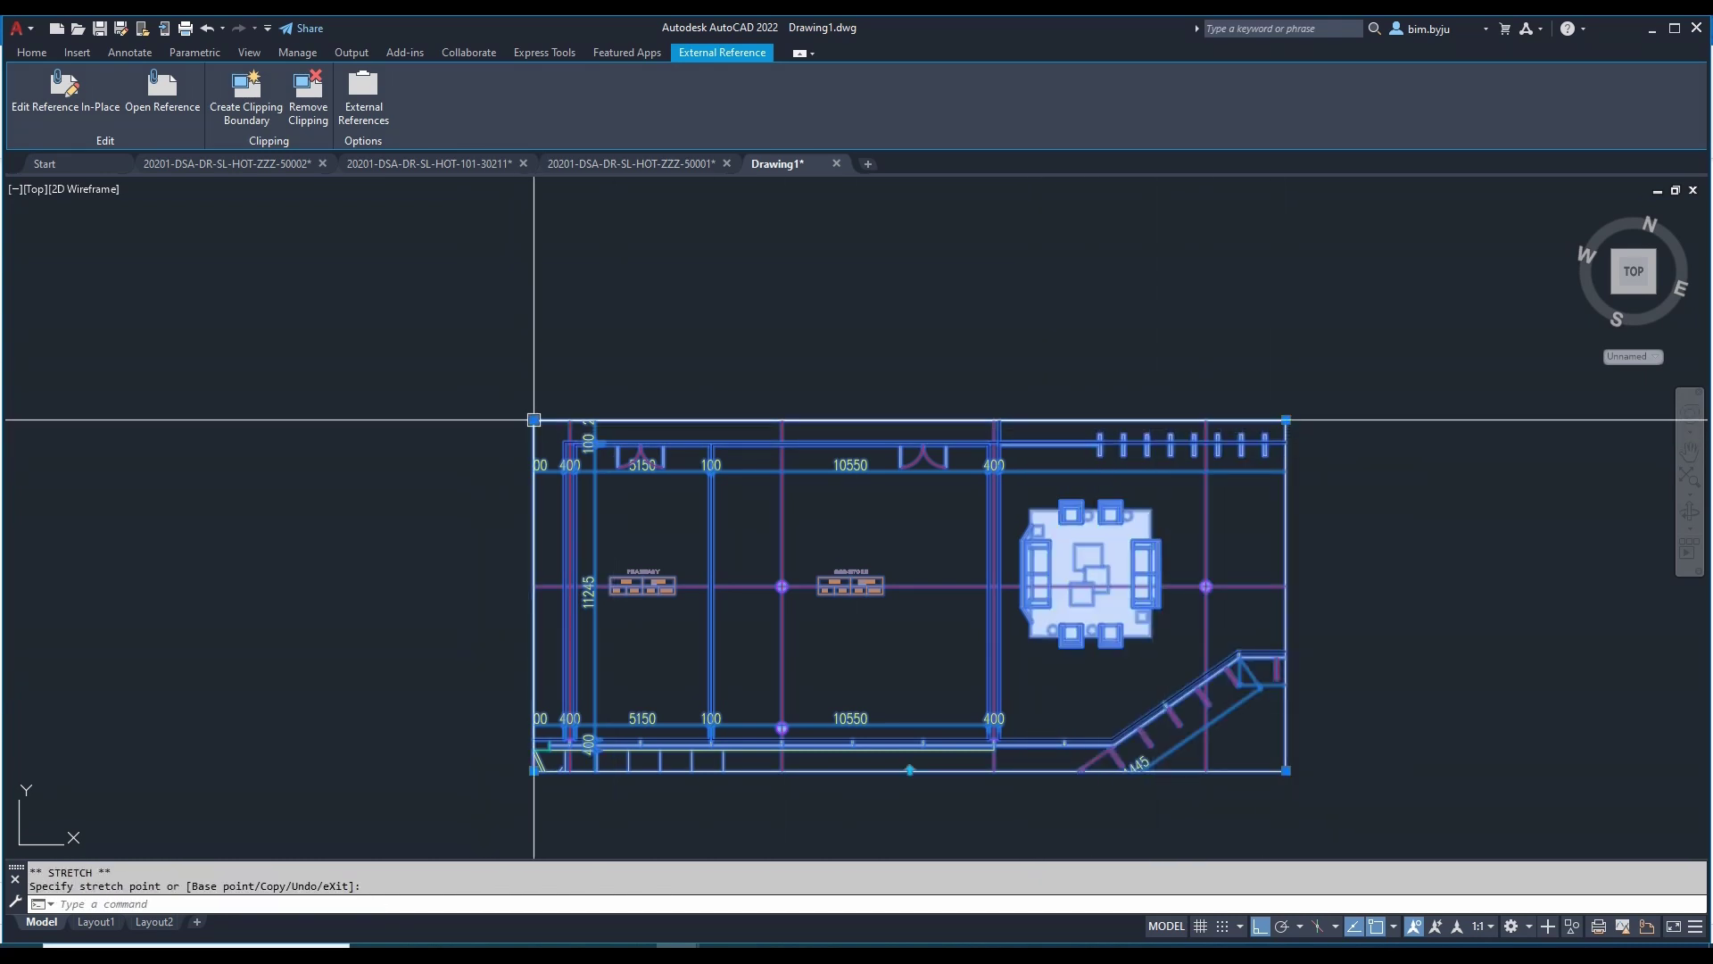
pyautogui.click(300, 425)
pyautogui.press('Escape')
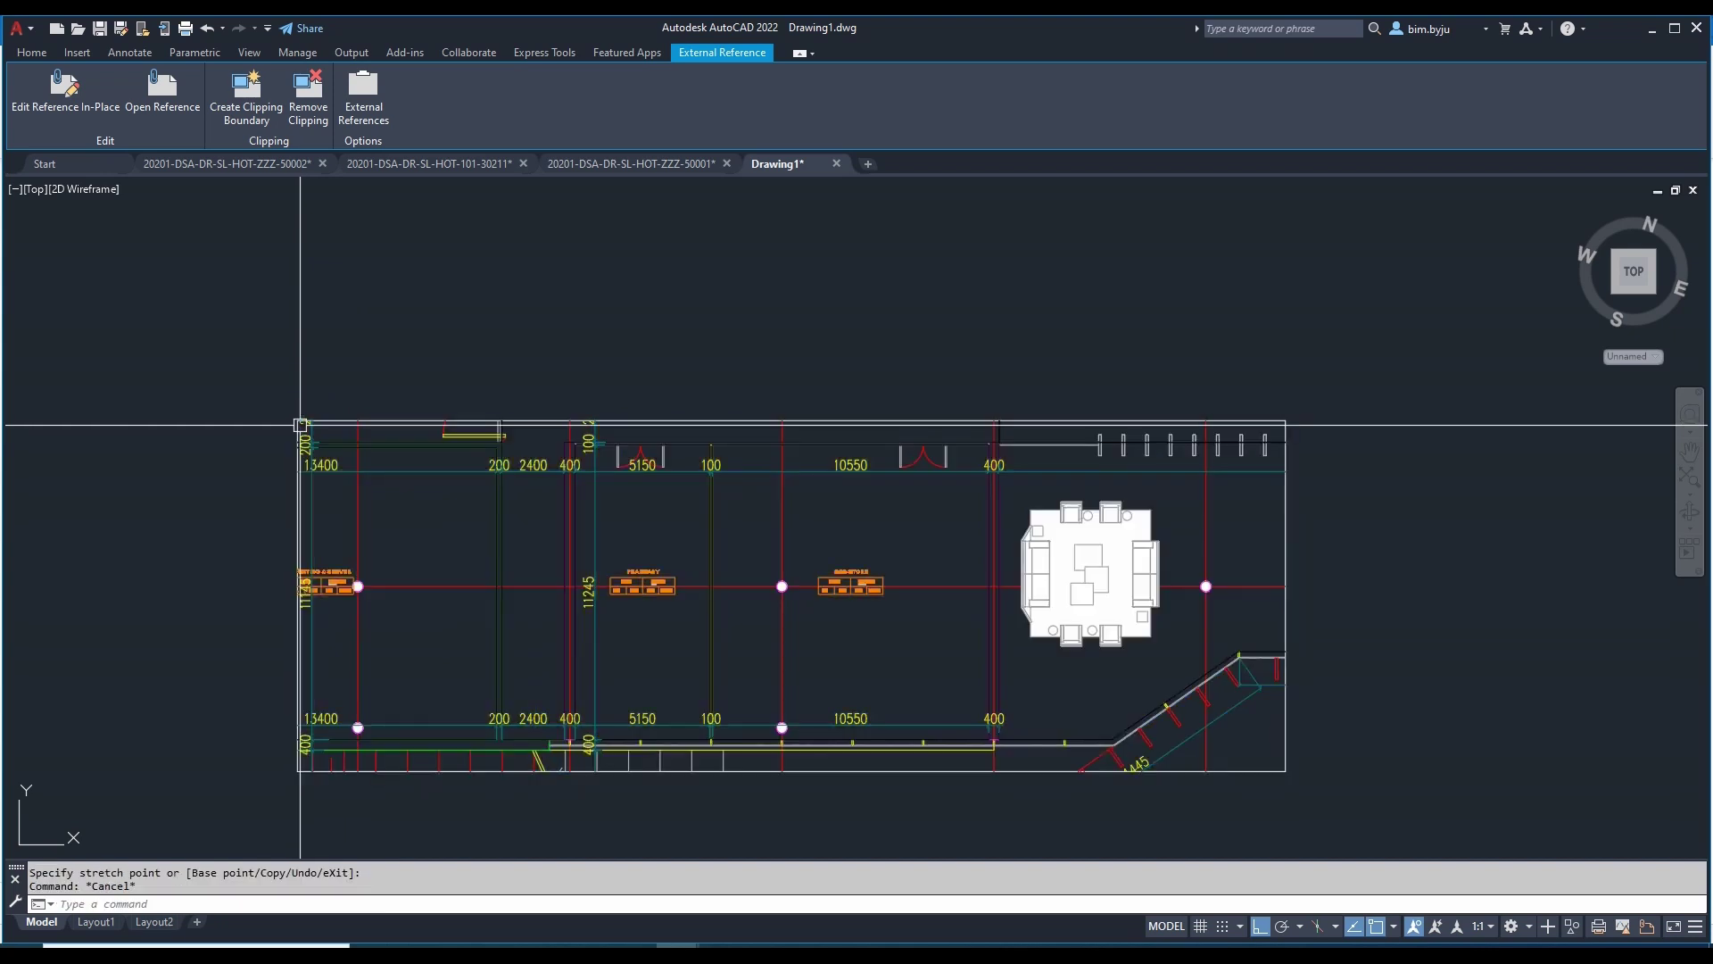
pyautogui.press('Escape')
# Step: Try to move the west side of the clip boundary inward with the Stretch command
pyautogui.write('s')
pyautogui.press('space')
pyautogui.click(317, 384)
pyautogui.click(243, 482)
pyautogui.press('space')
pyautogui.click(413, 359)
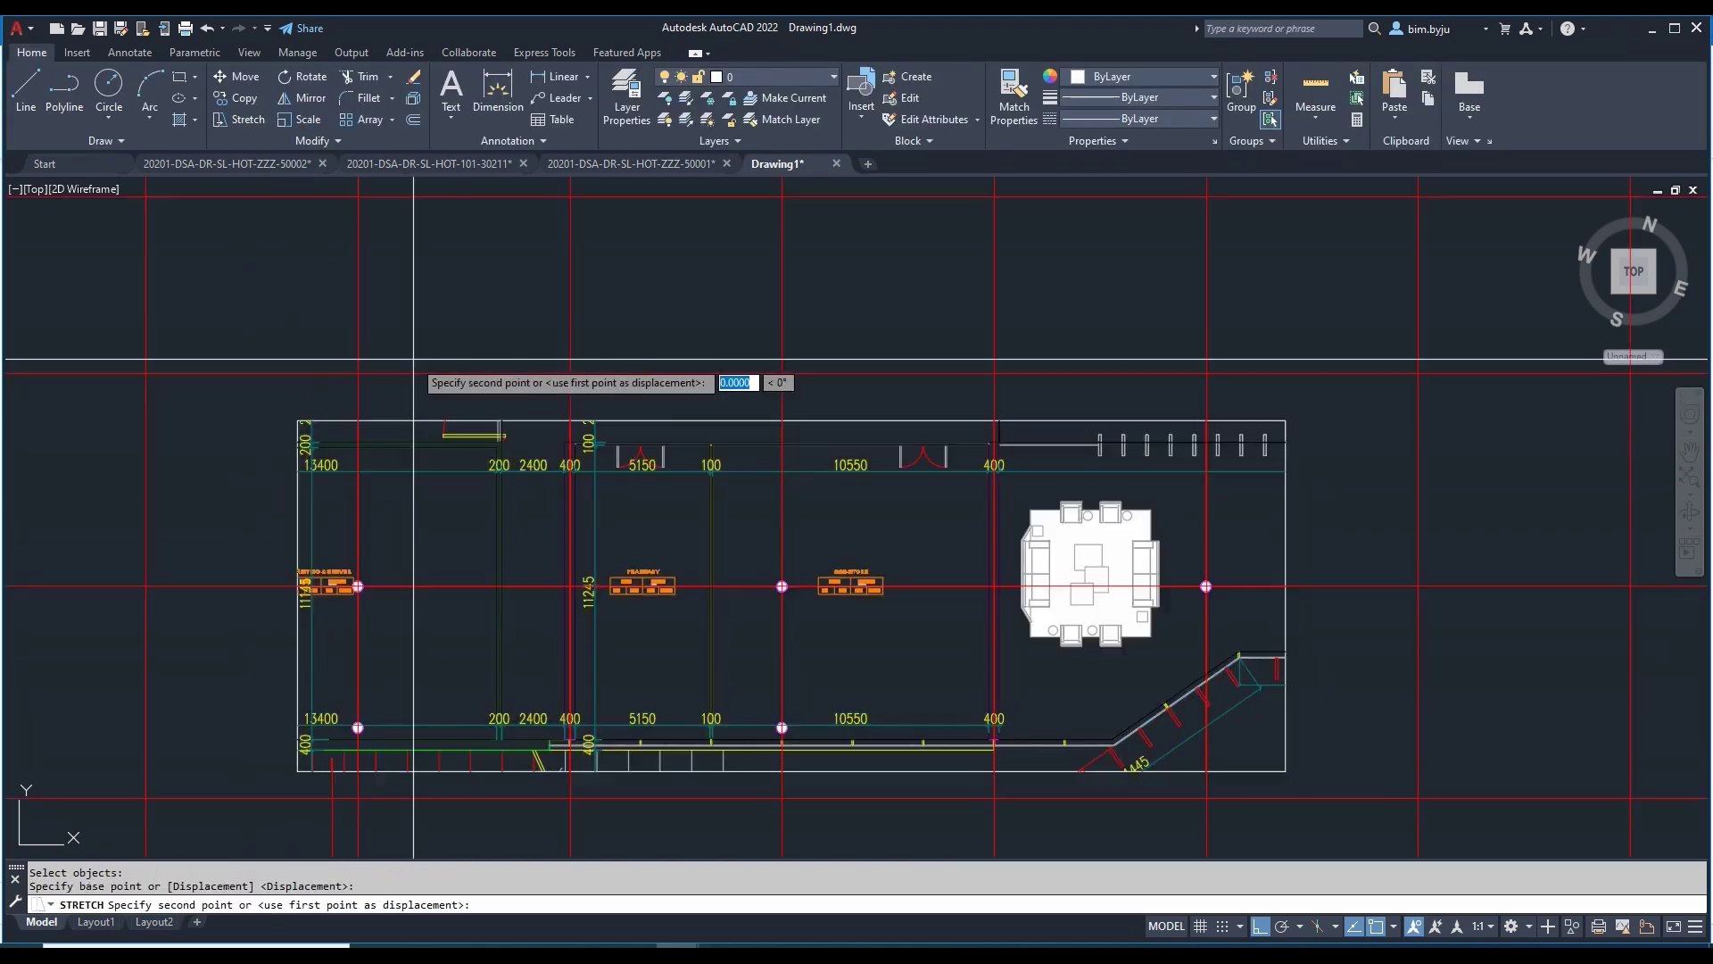
pyautogui.click(588, 365)
# Step: Try to pull the west corner grip of the clip boundary inward, and undo that grip edit
pyautogui.click(380, 412)
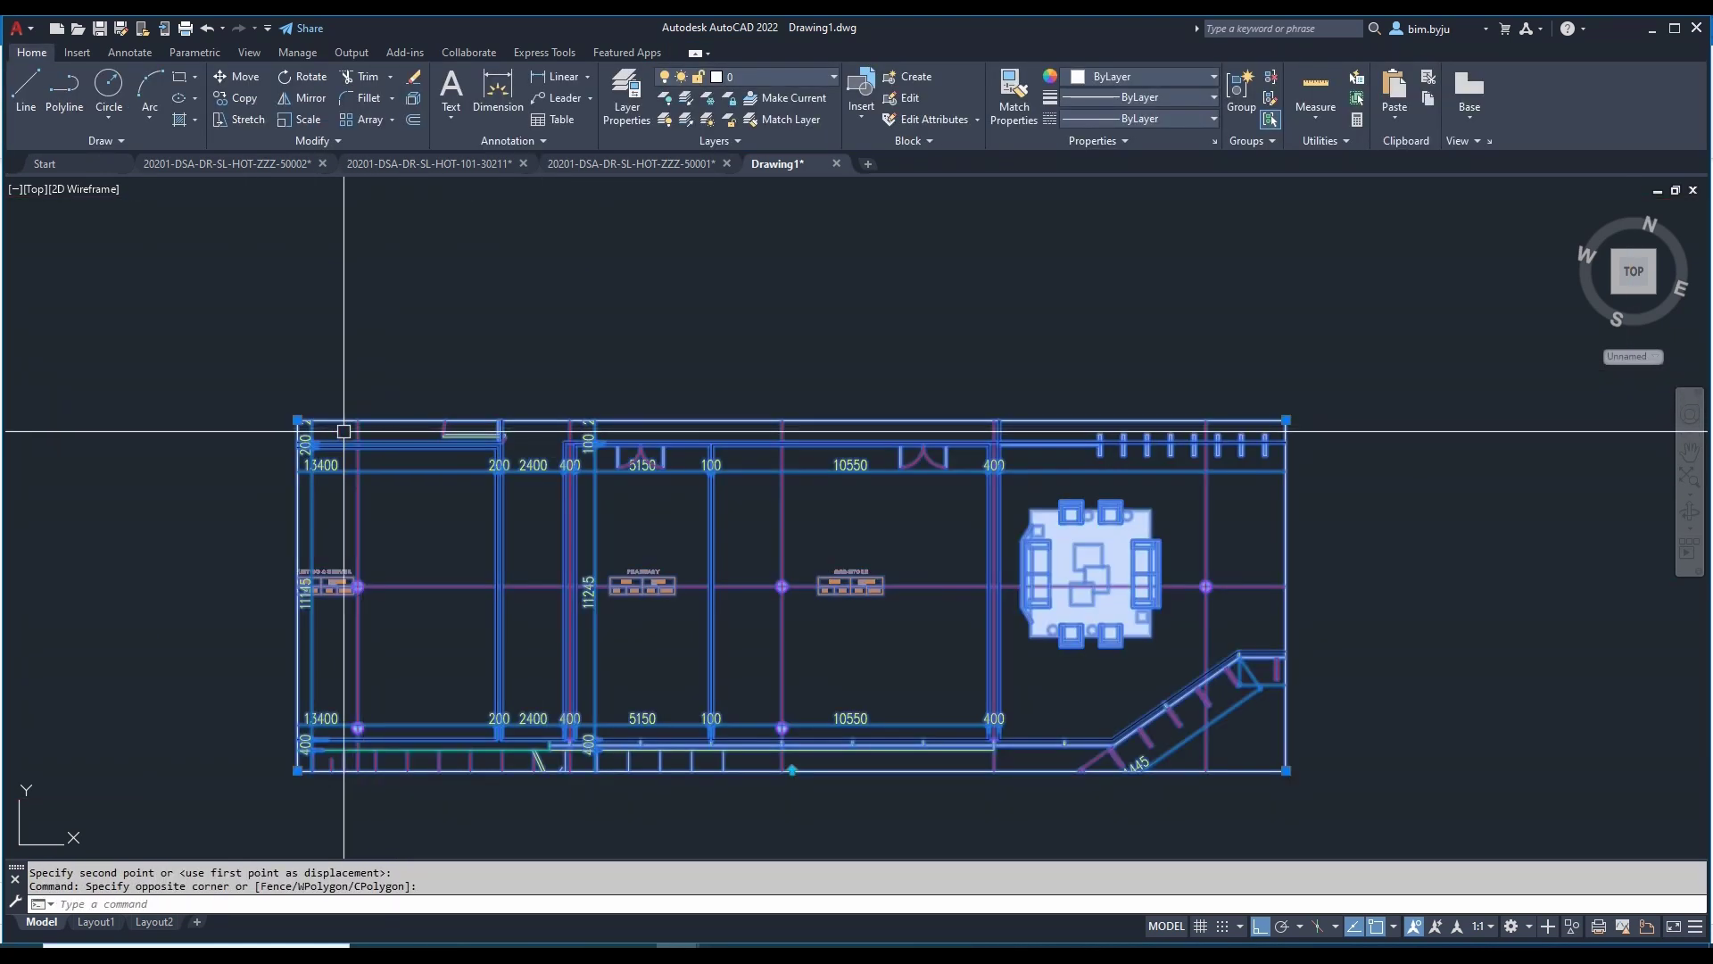
pyautogui.click(298, 420)
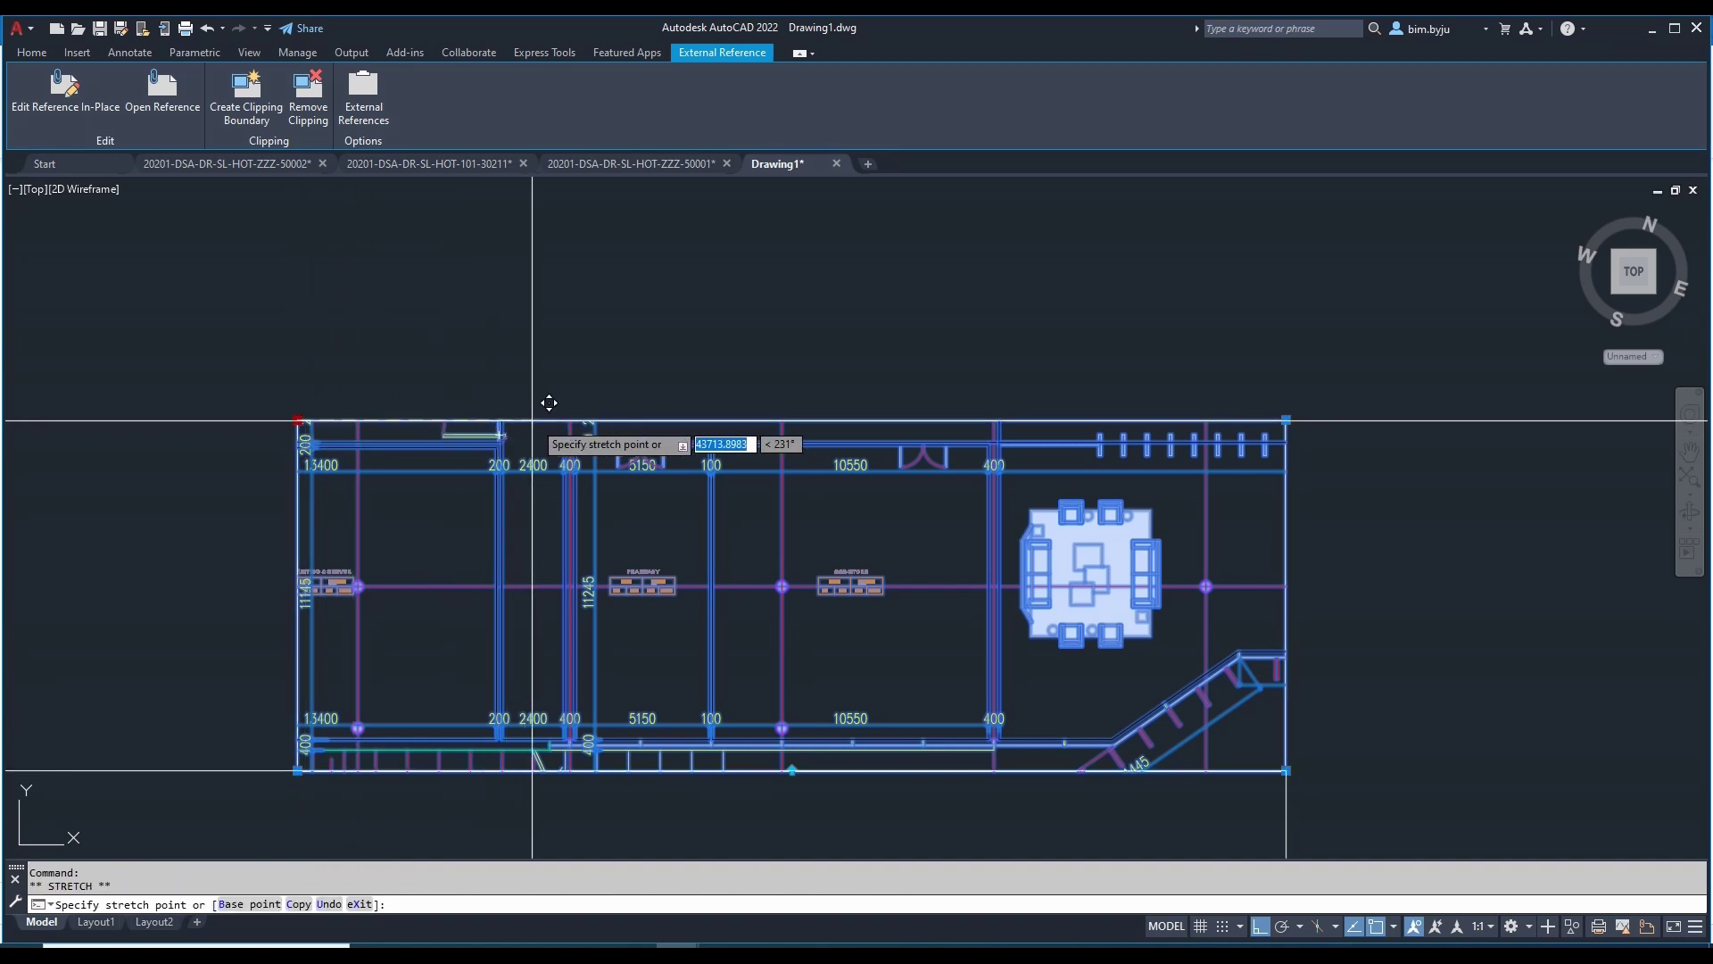
pyautogui.click(546, 421)
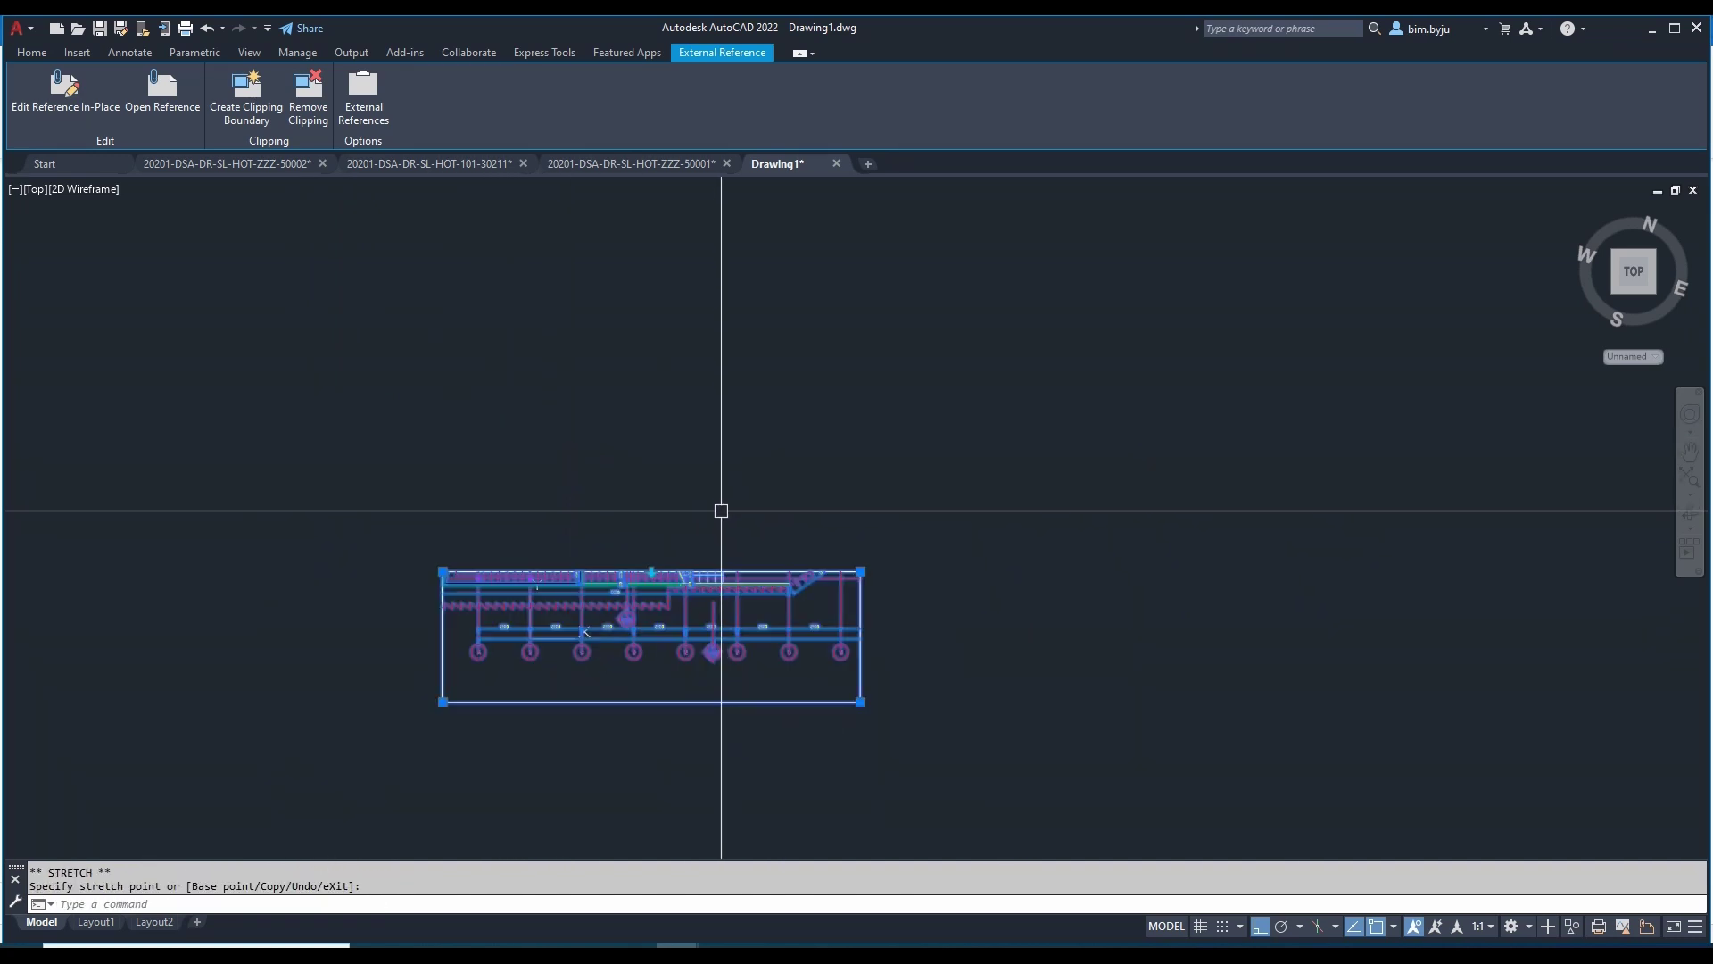
pyautogui.hotkey('ctrl', 'z')
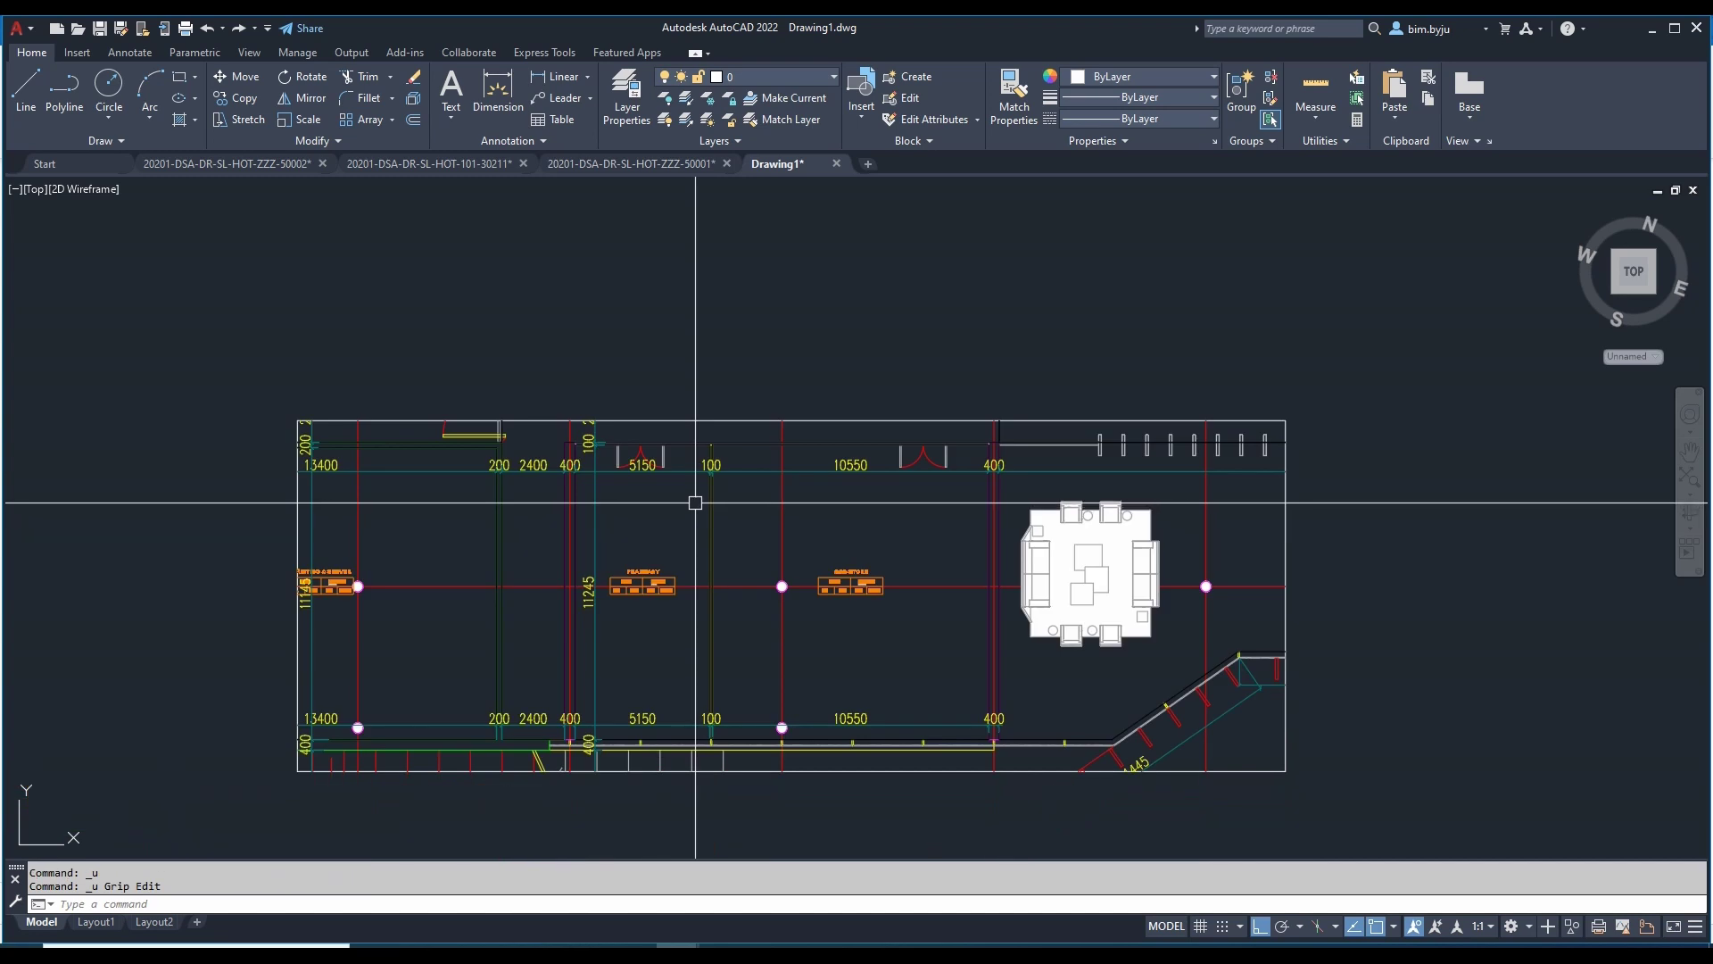
# Step: With object snap off, pull the clip boundary's west edge in to just outside the Pharmacy wall and its east edge in to the Pharmacy–SSS Store partition
pyautogui.click(607, 421)
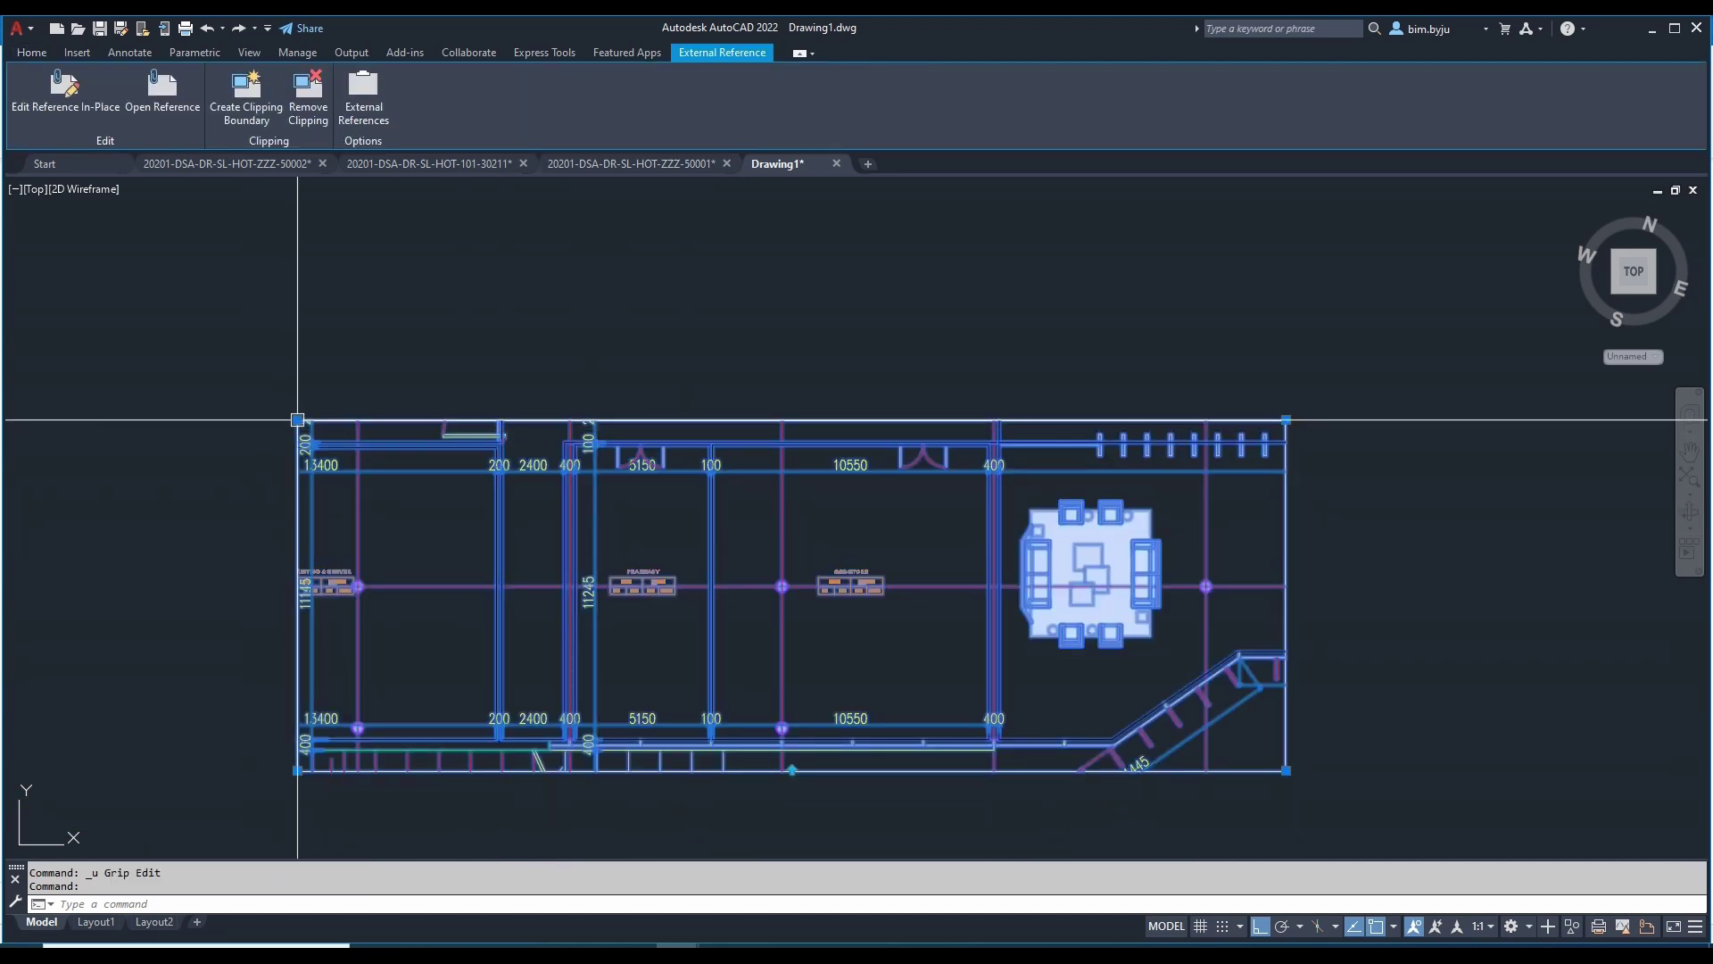
pyautogui.click(297, 420)
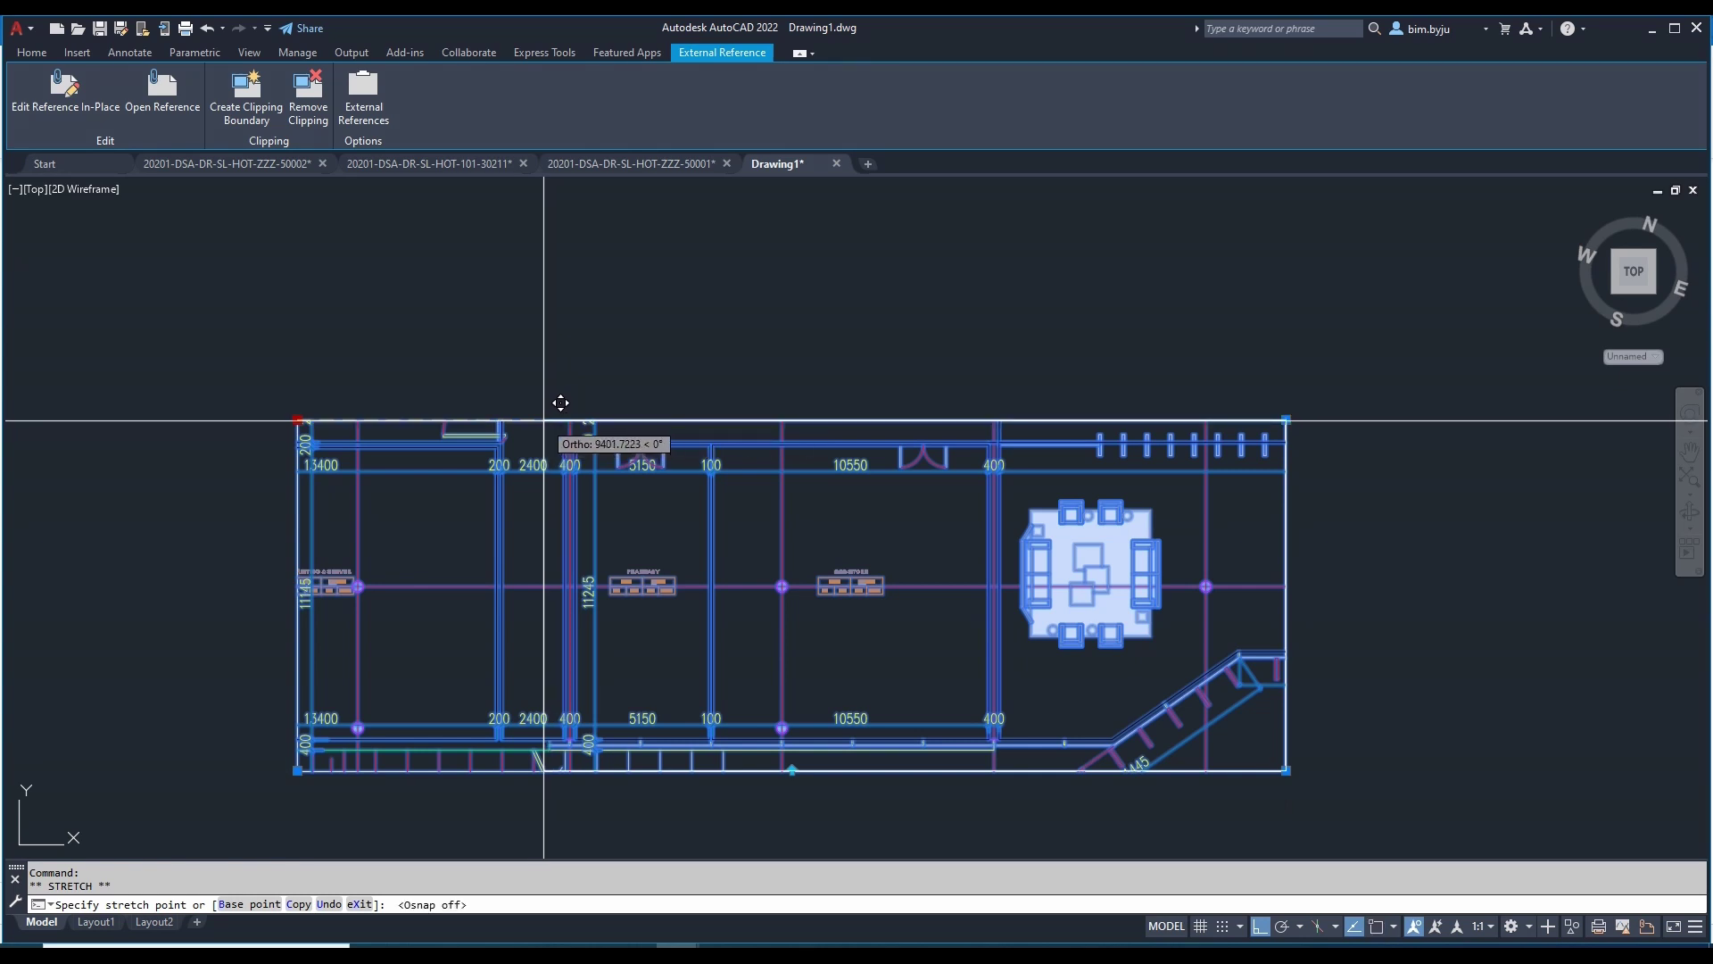
pyautogui.click(550, 422)
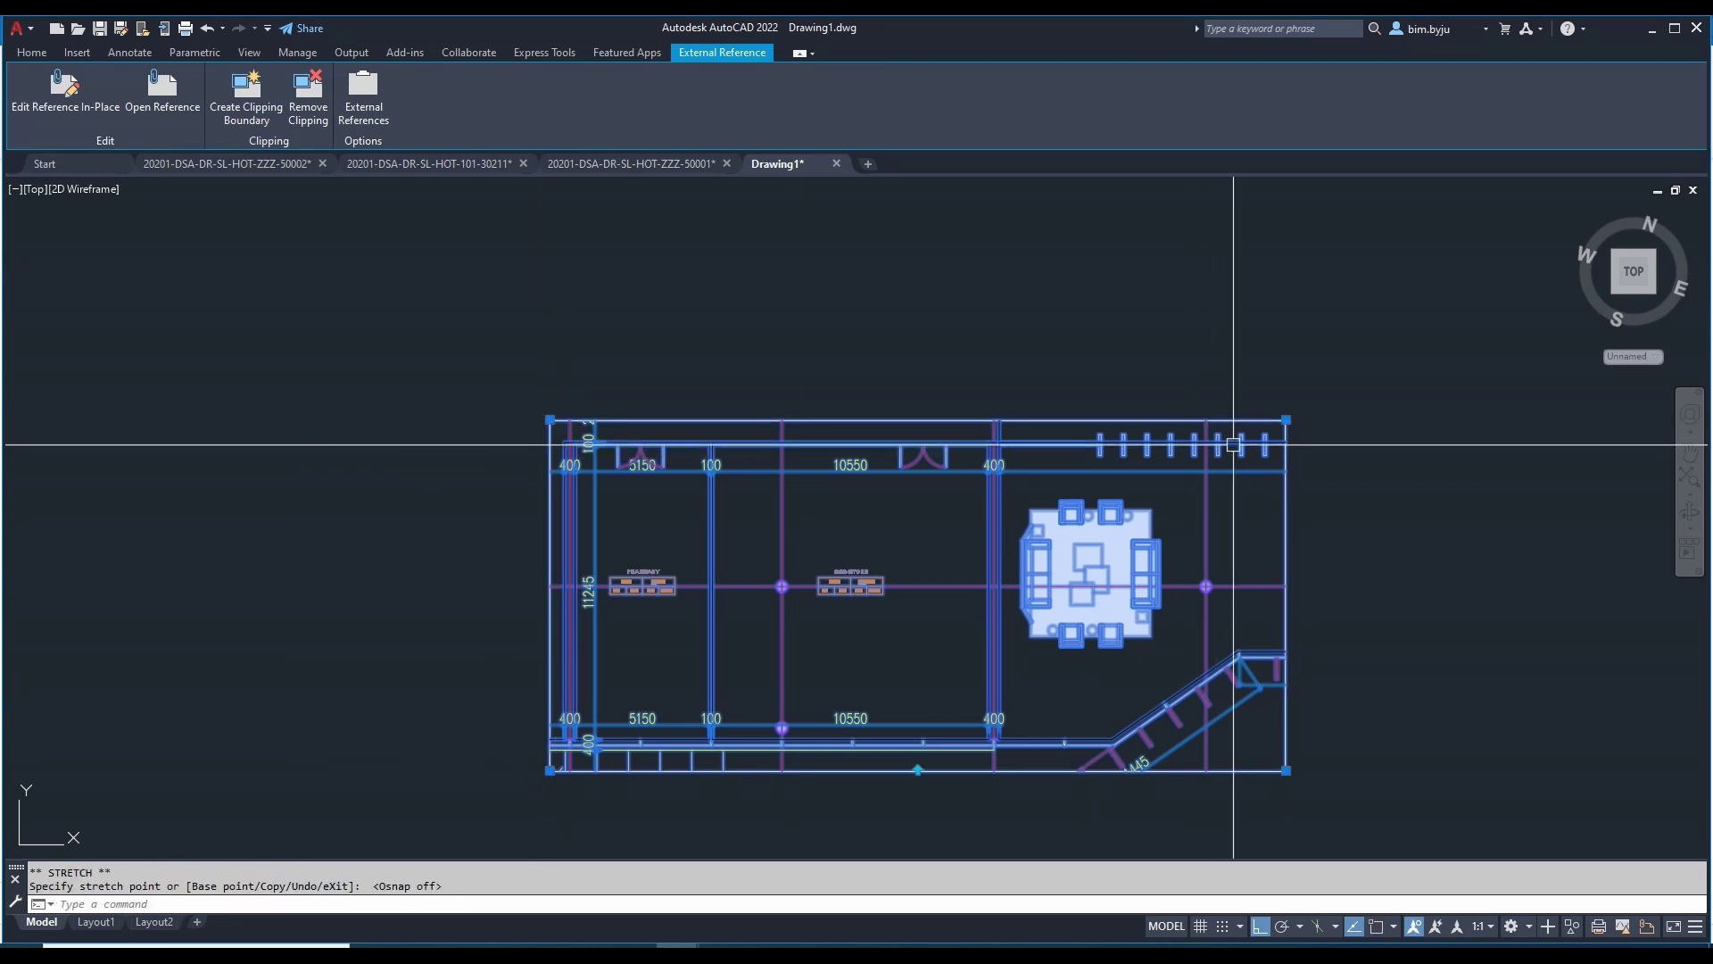
pyautogui.scroll(4, 740, 415)
pyautogui.moveTo(719, 420); pyautogui.dragTo(841, 309, button='middle')
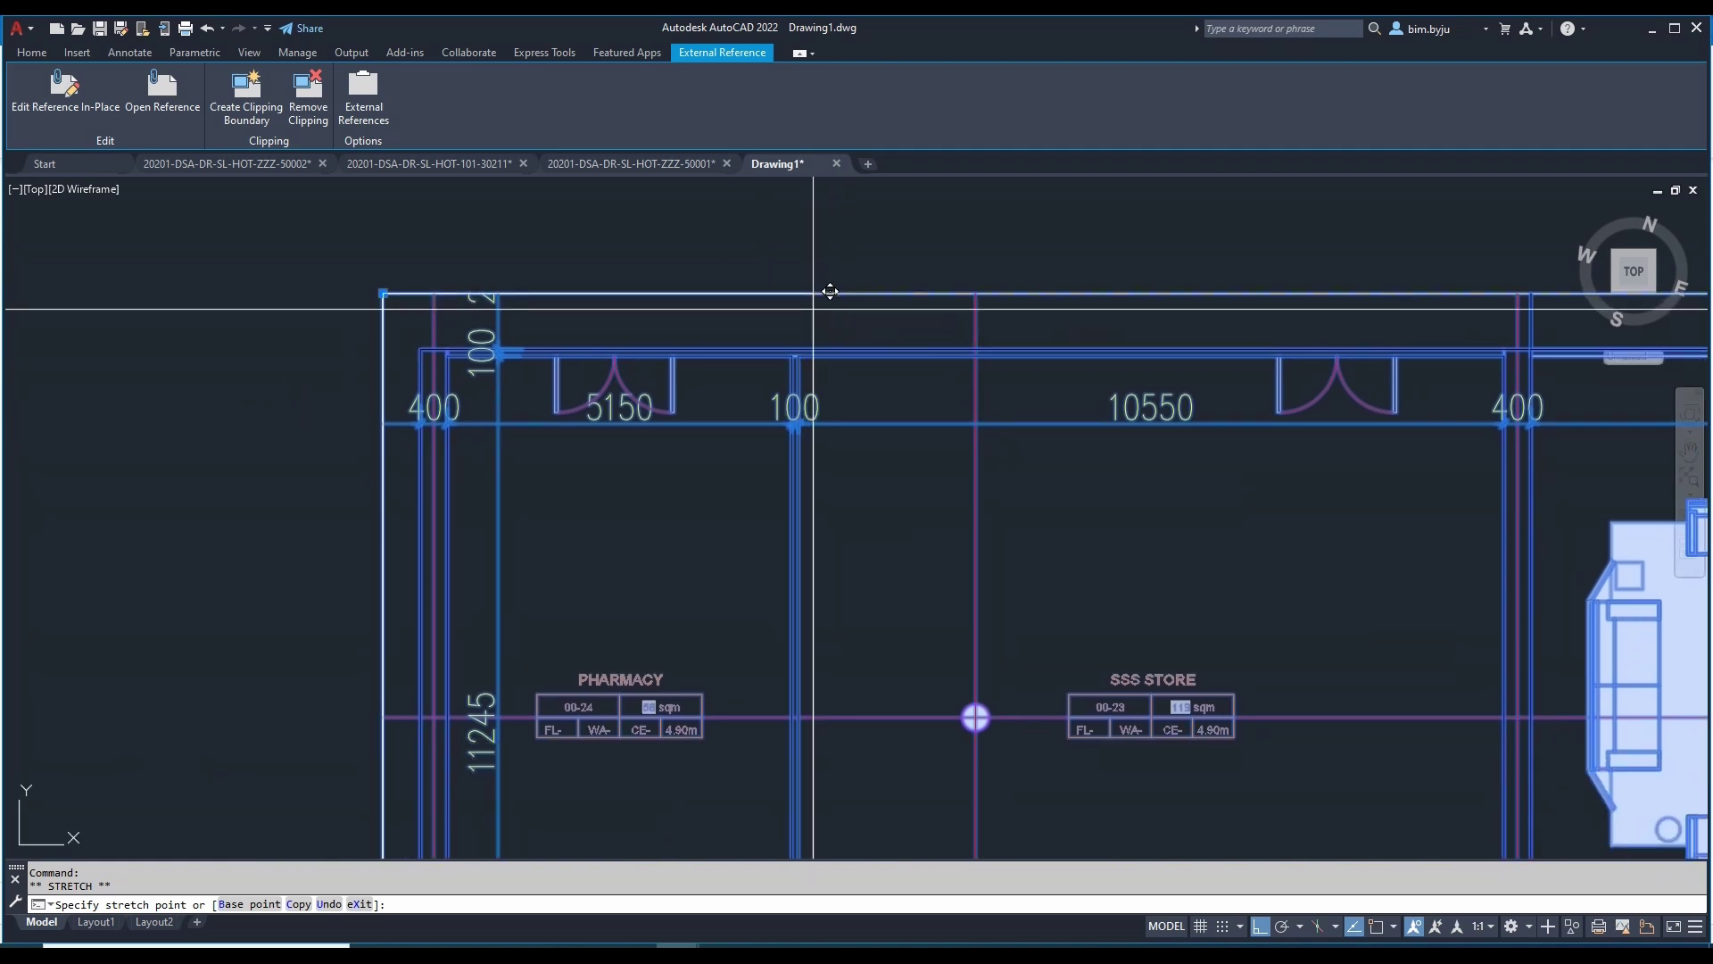
pyautogui.scroll(-5, 813, 309)
pyautogui.press('Escape')
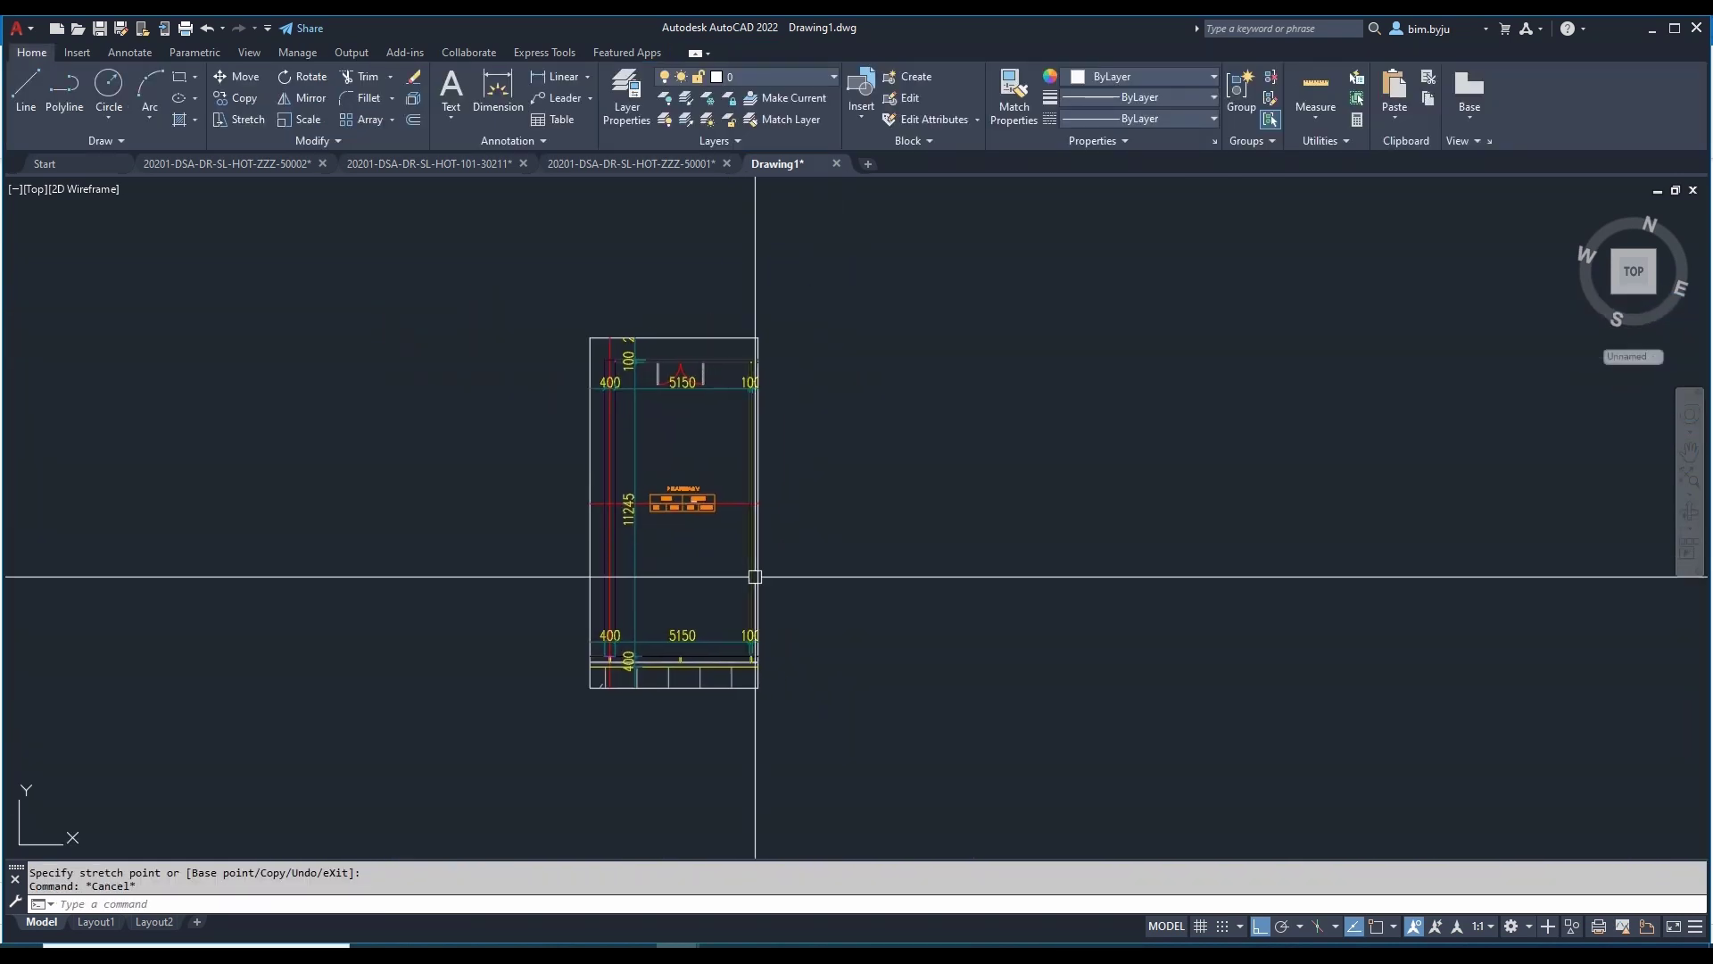
# Step: Stretch the clip boundary's east edge outward so it takes in the SSS Store beside the Pharmacy
pyautogui.click(764, 616)
pyautogui.click(739, 613)
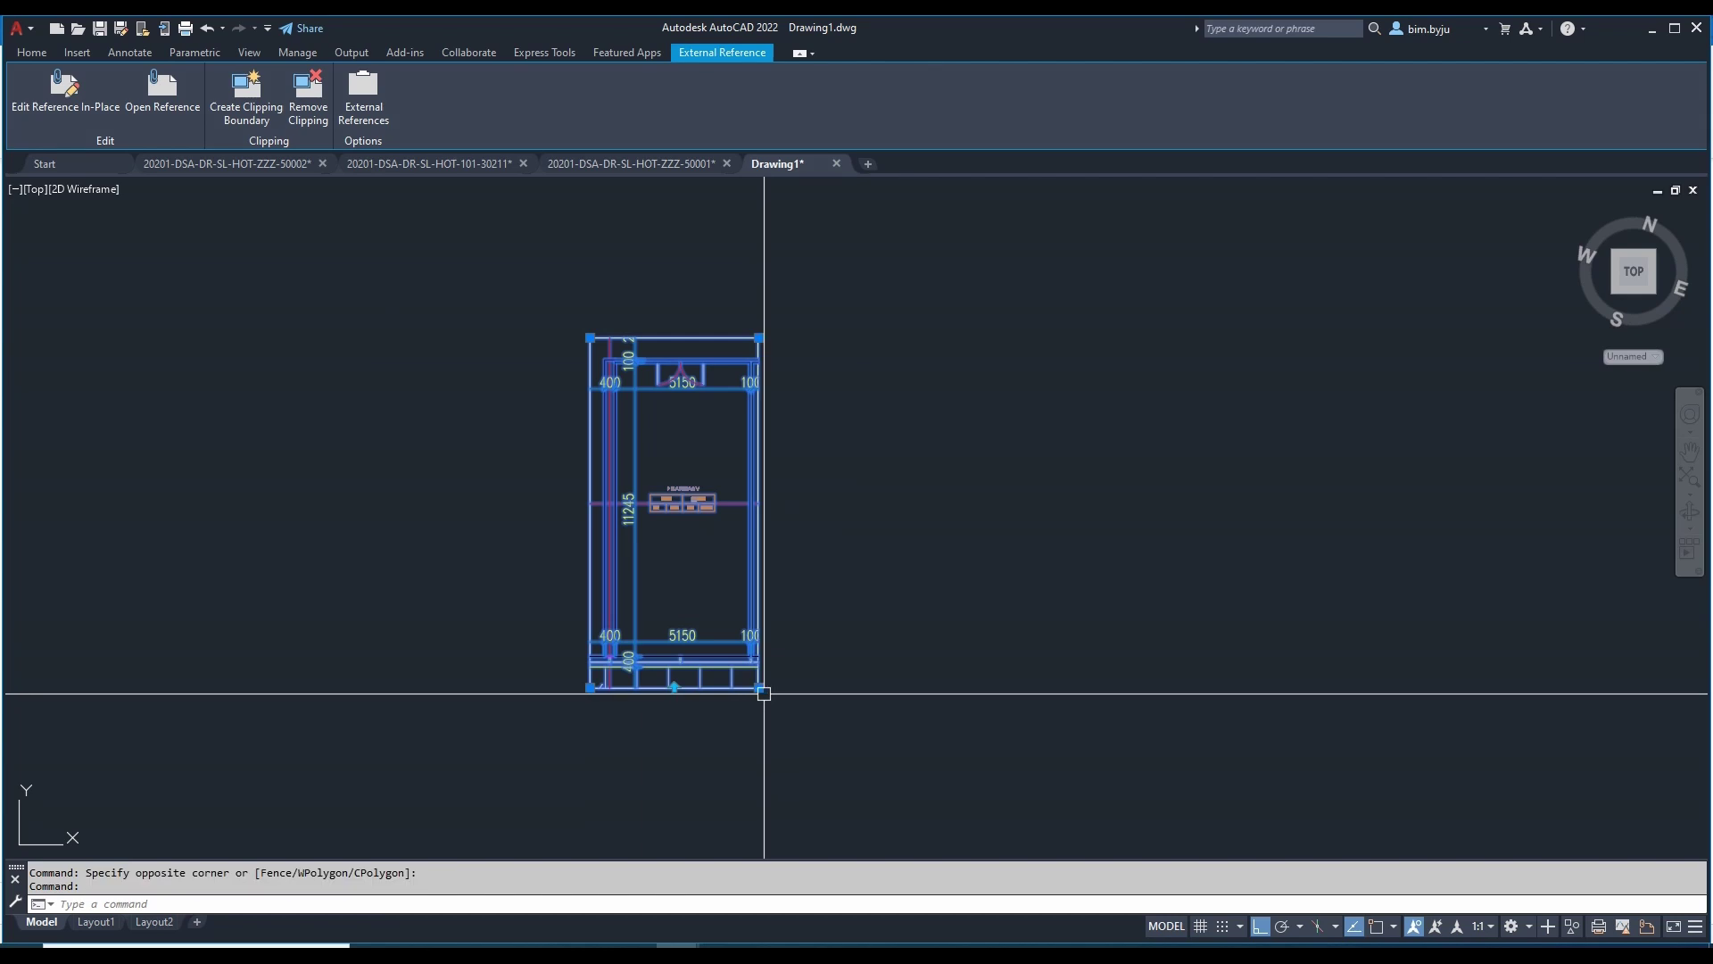
pyautogui.click(759, 687)
pyautogui.click(994, 687)
# Step: Invert the clip boundary to hide the two rooms, examine the surrounding plan, and invert the clip back
pyautogui.click(791, 687)
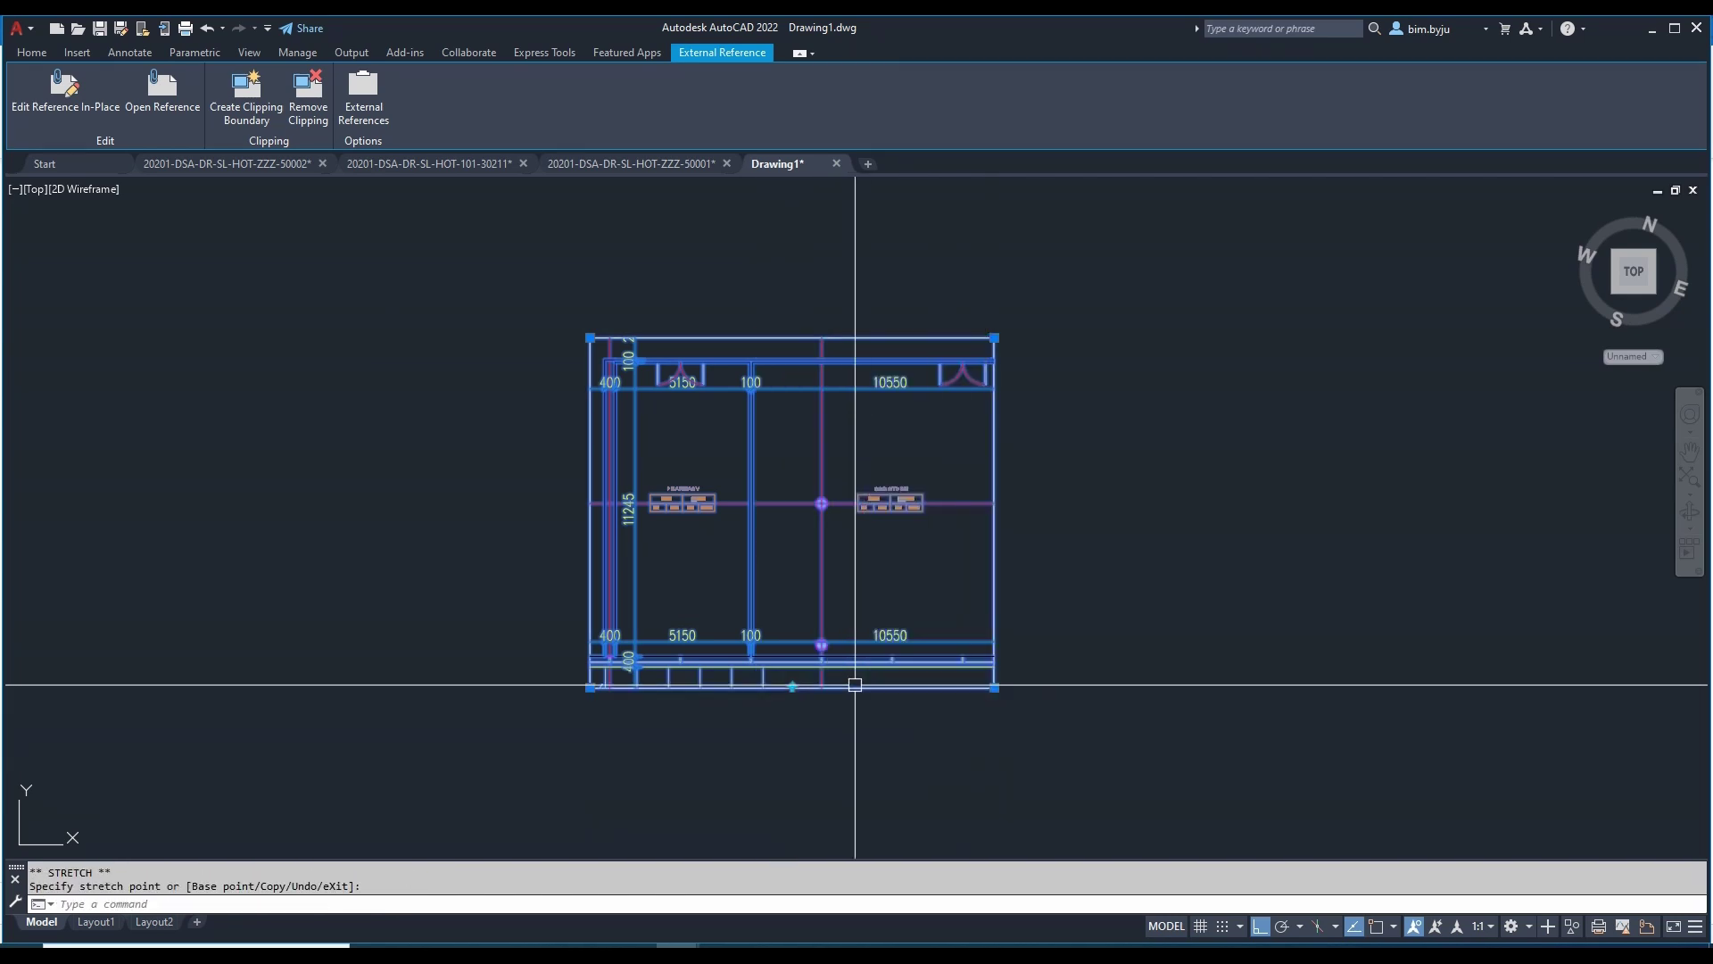
pyautogui.moveTo(792, 688); pyautogui.dragTo(808, 609, button='middle')
pyautogui.scroll(4, 808, 609)
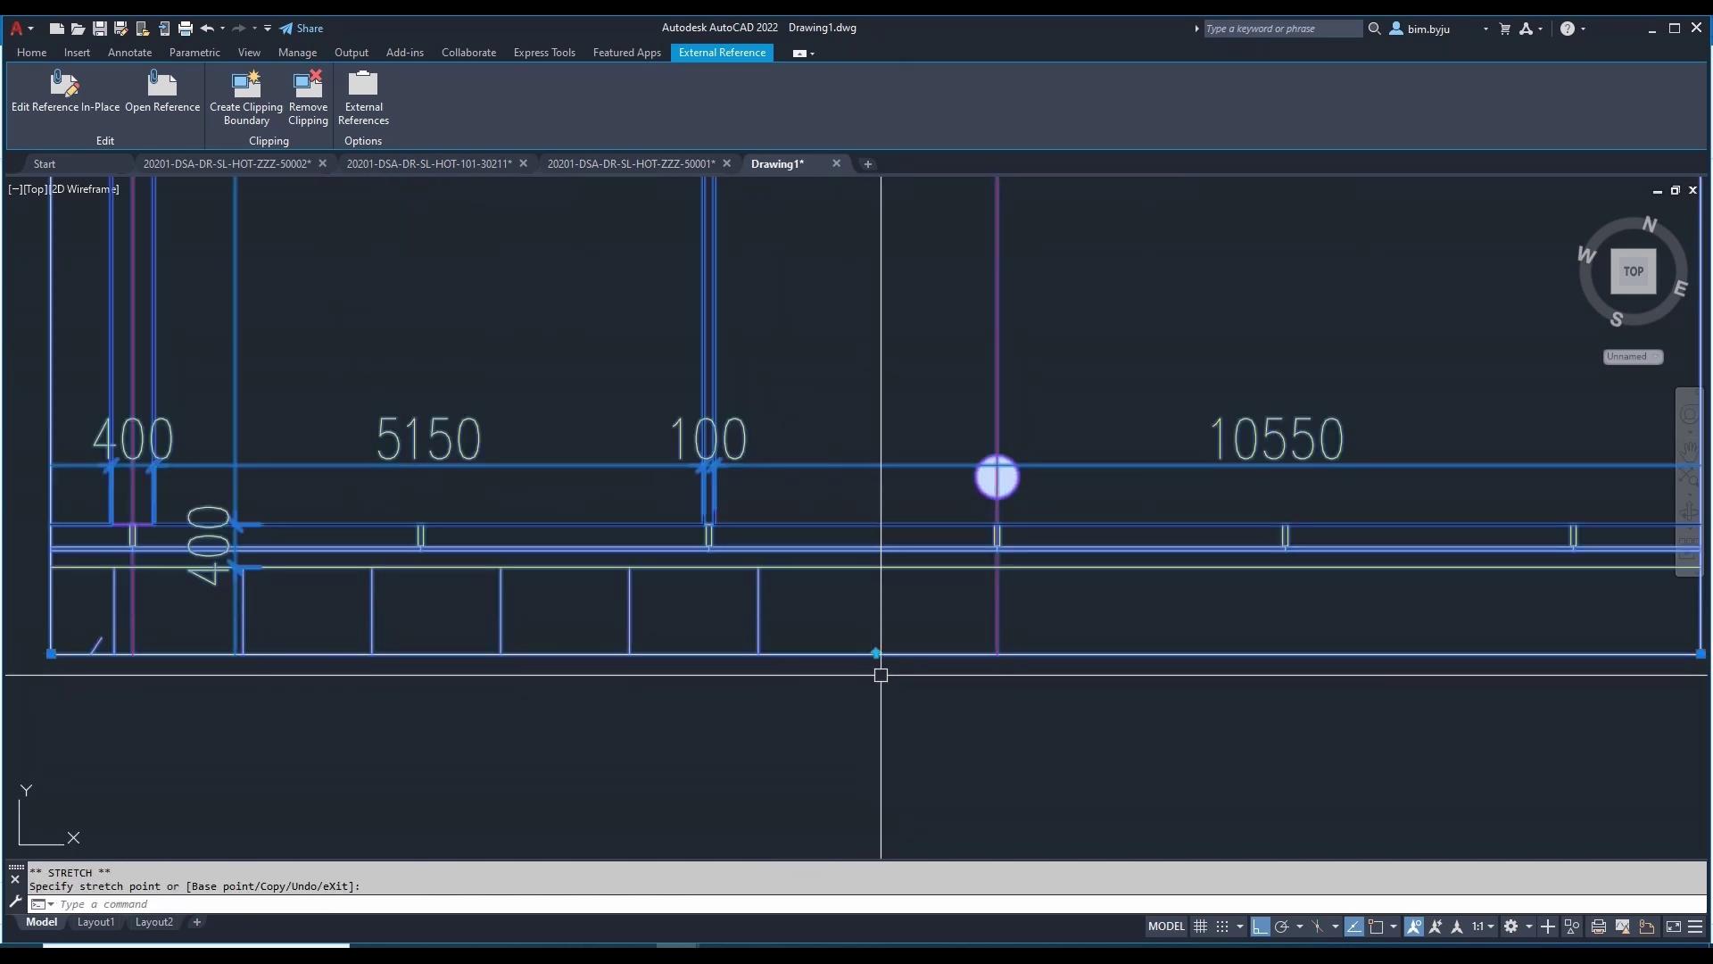
pyautogui.click(872, 659)
pyautogui.scroll(-9, 750, 545)
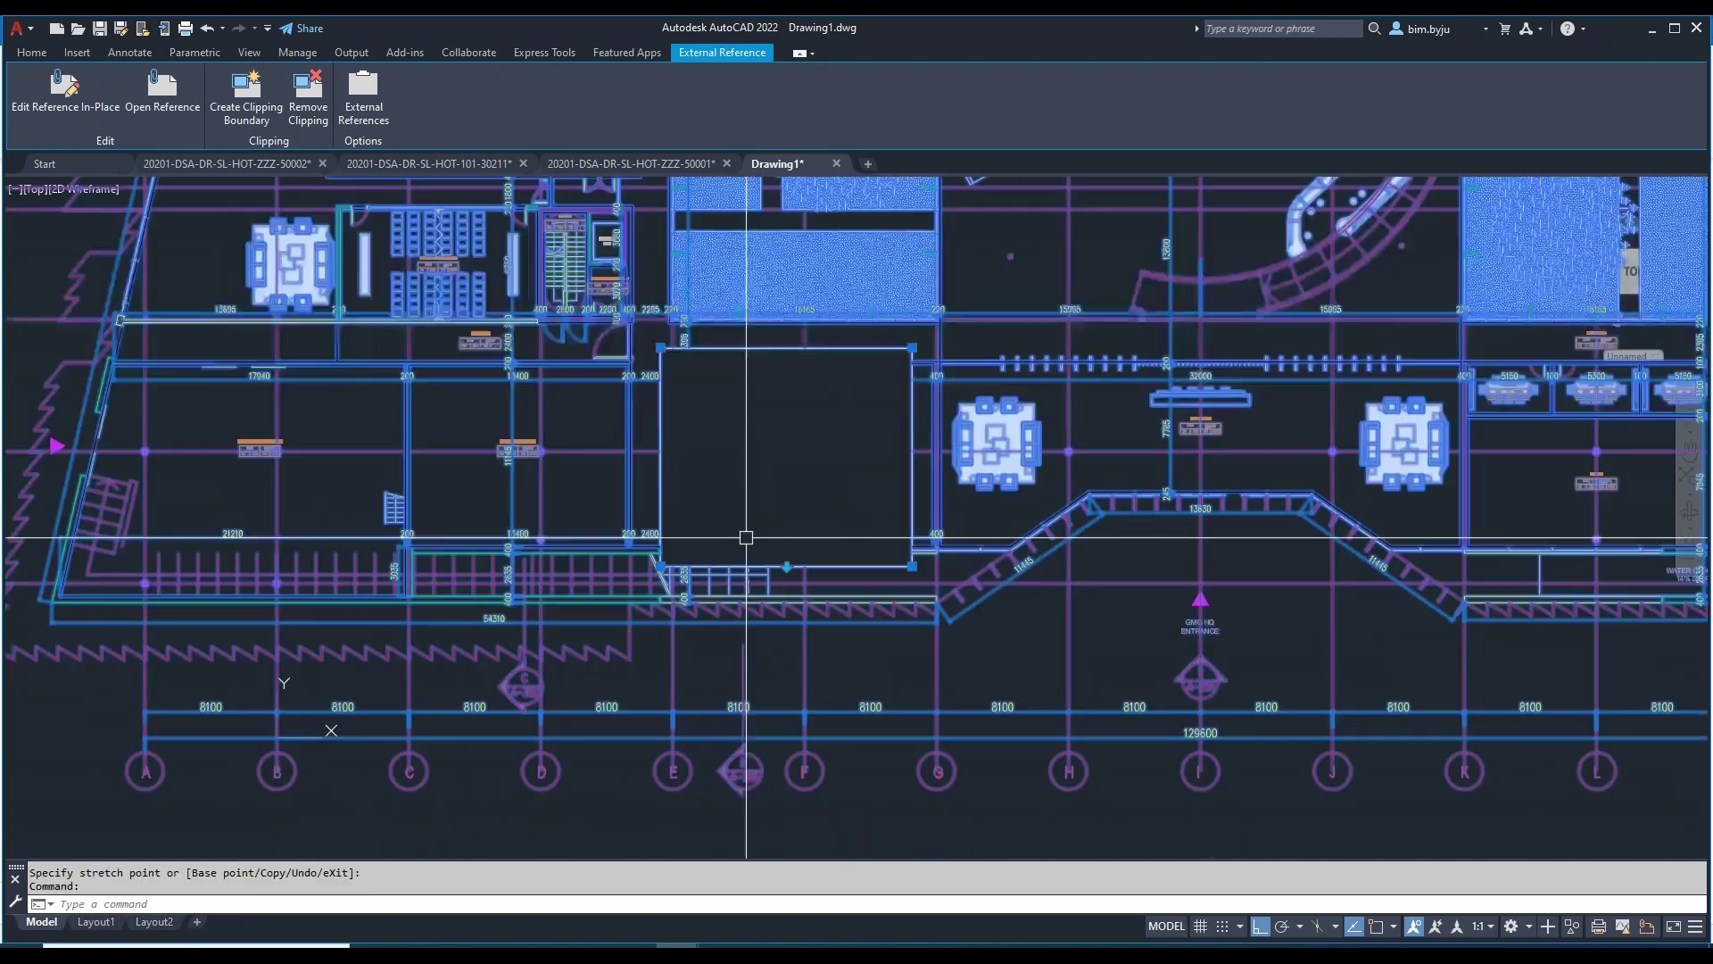
pyautogui.scroll(-4, 749, 547)
pyautogui.scroll(4, 756, 562)
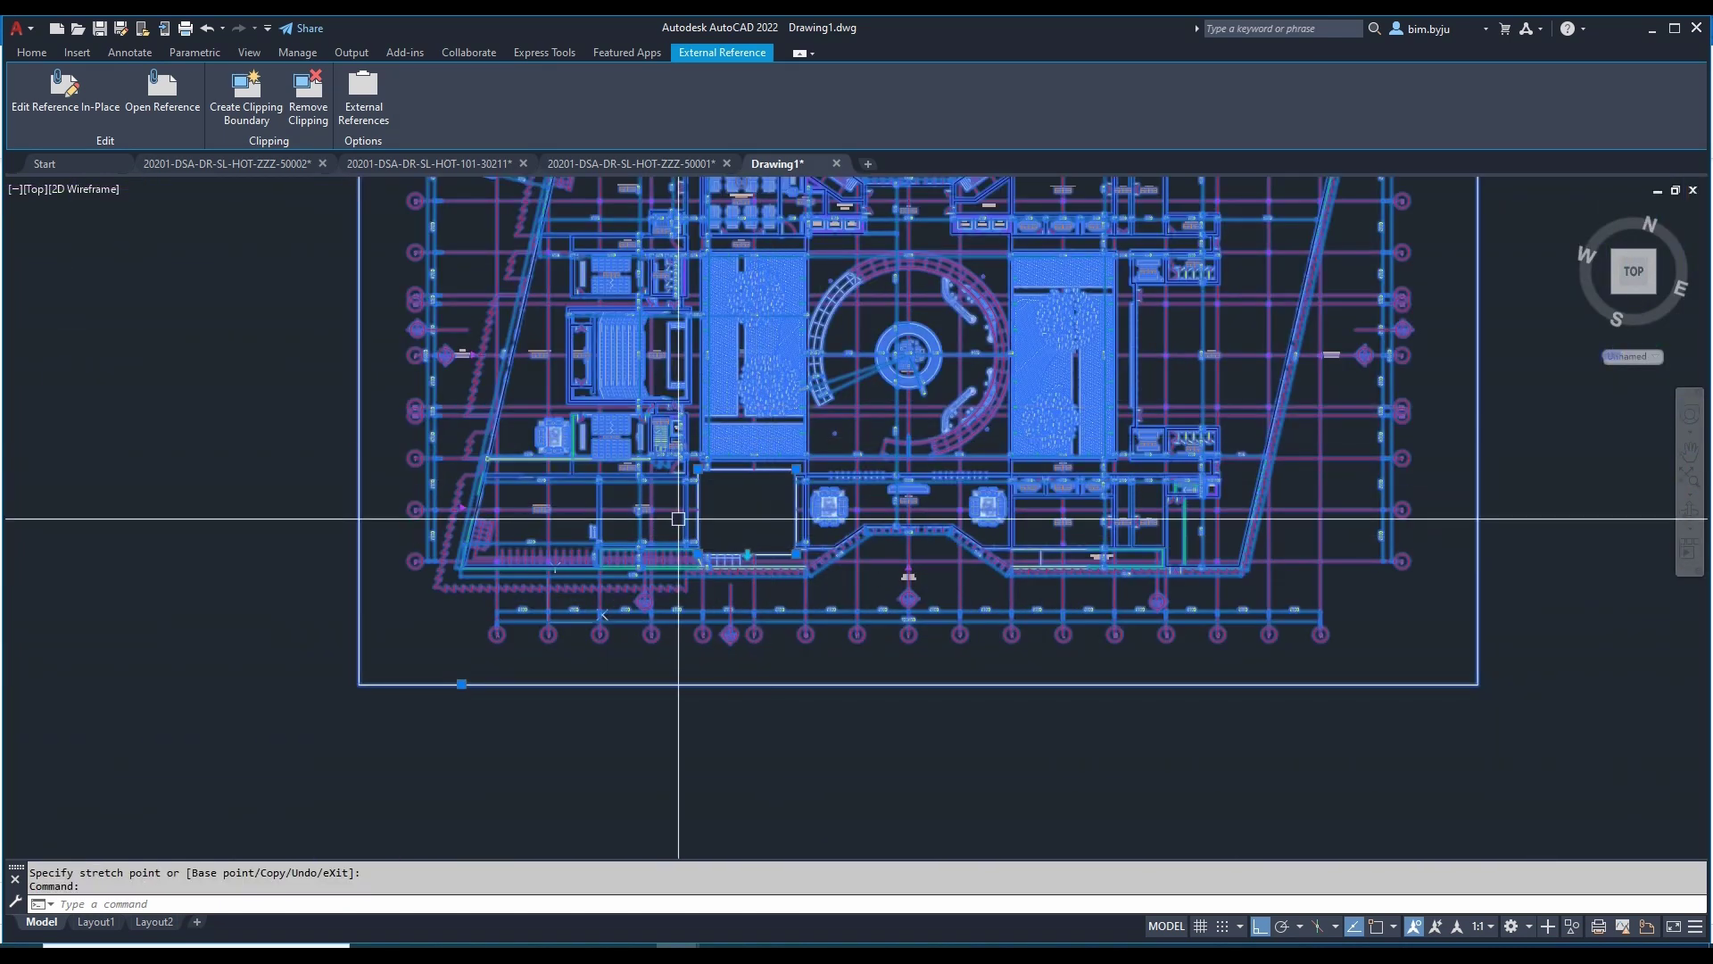
pyautogui.scroll(2, 785, 576)
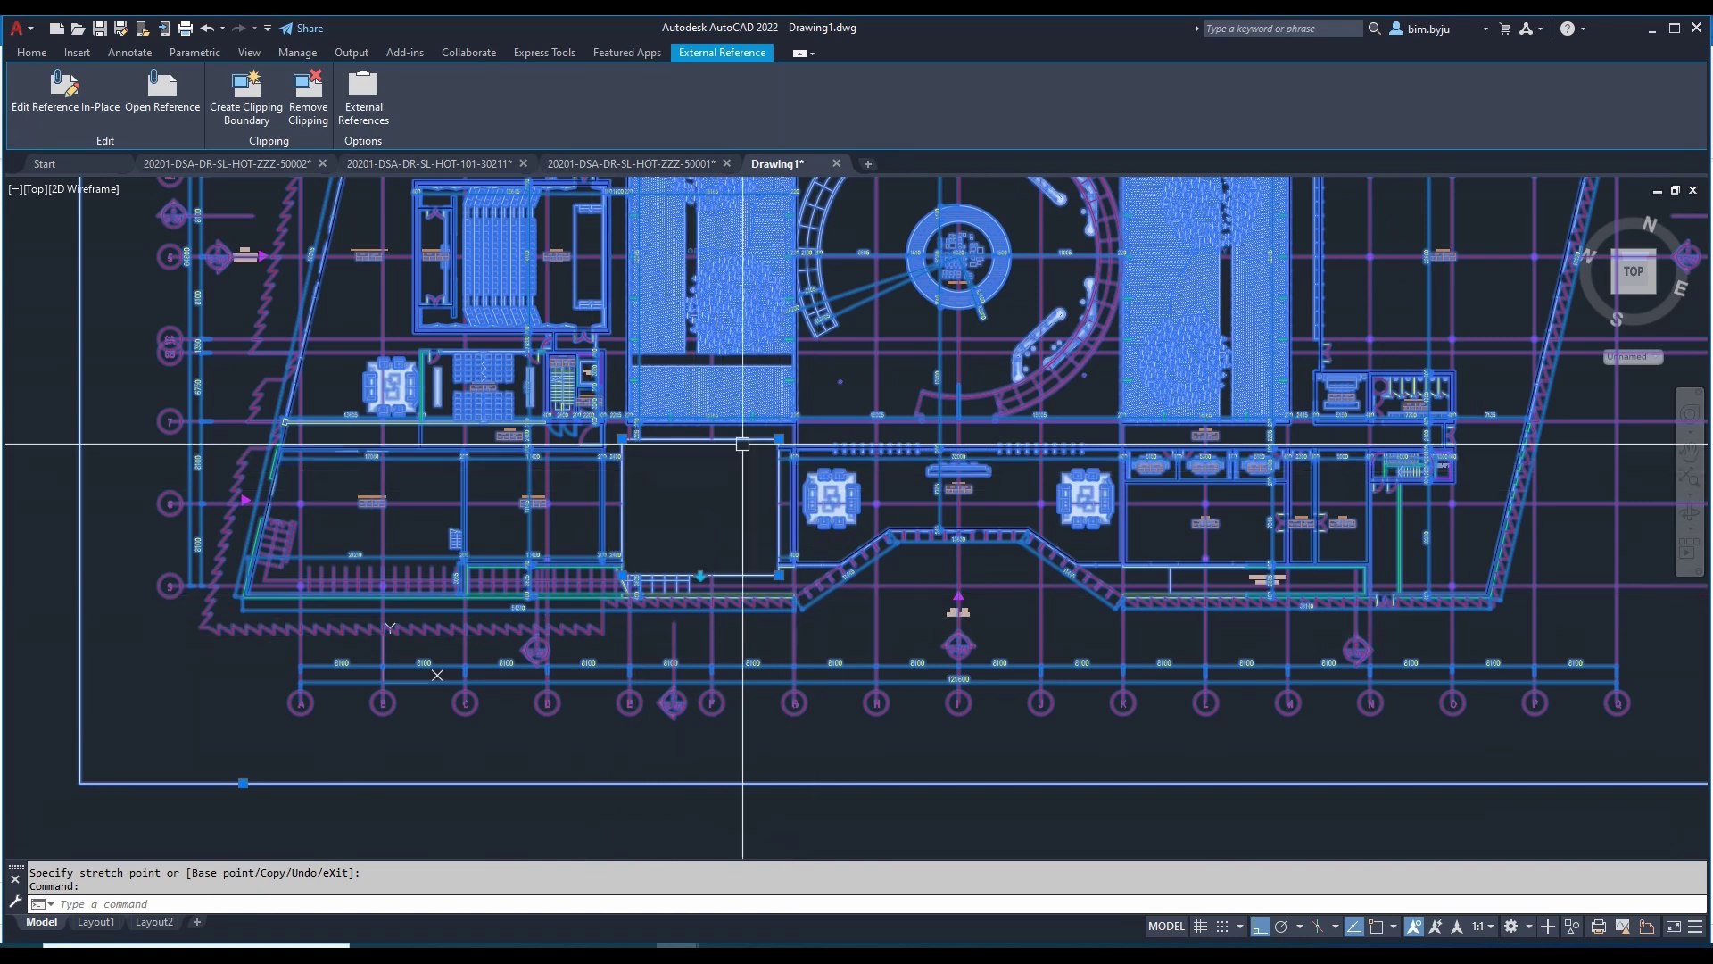
pyautogui.scroll(3, 699, 586)
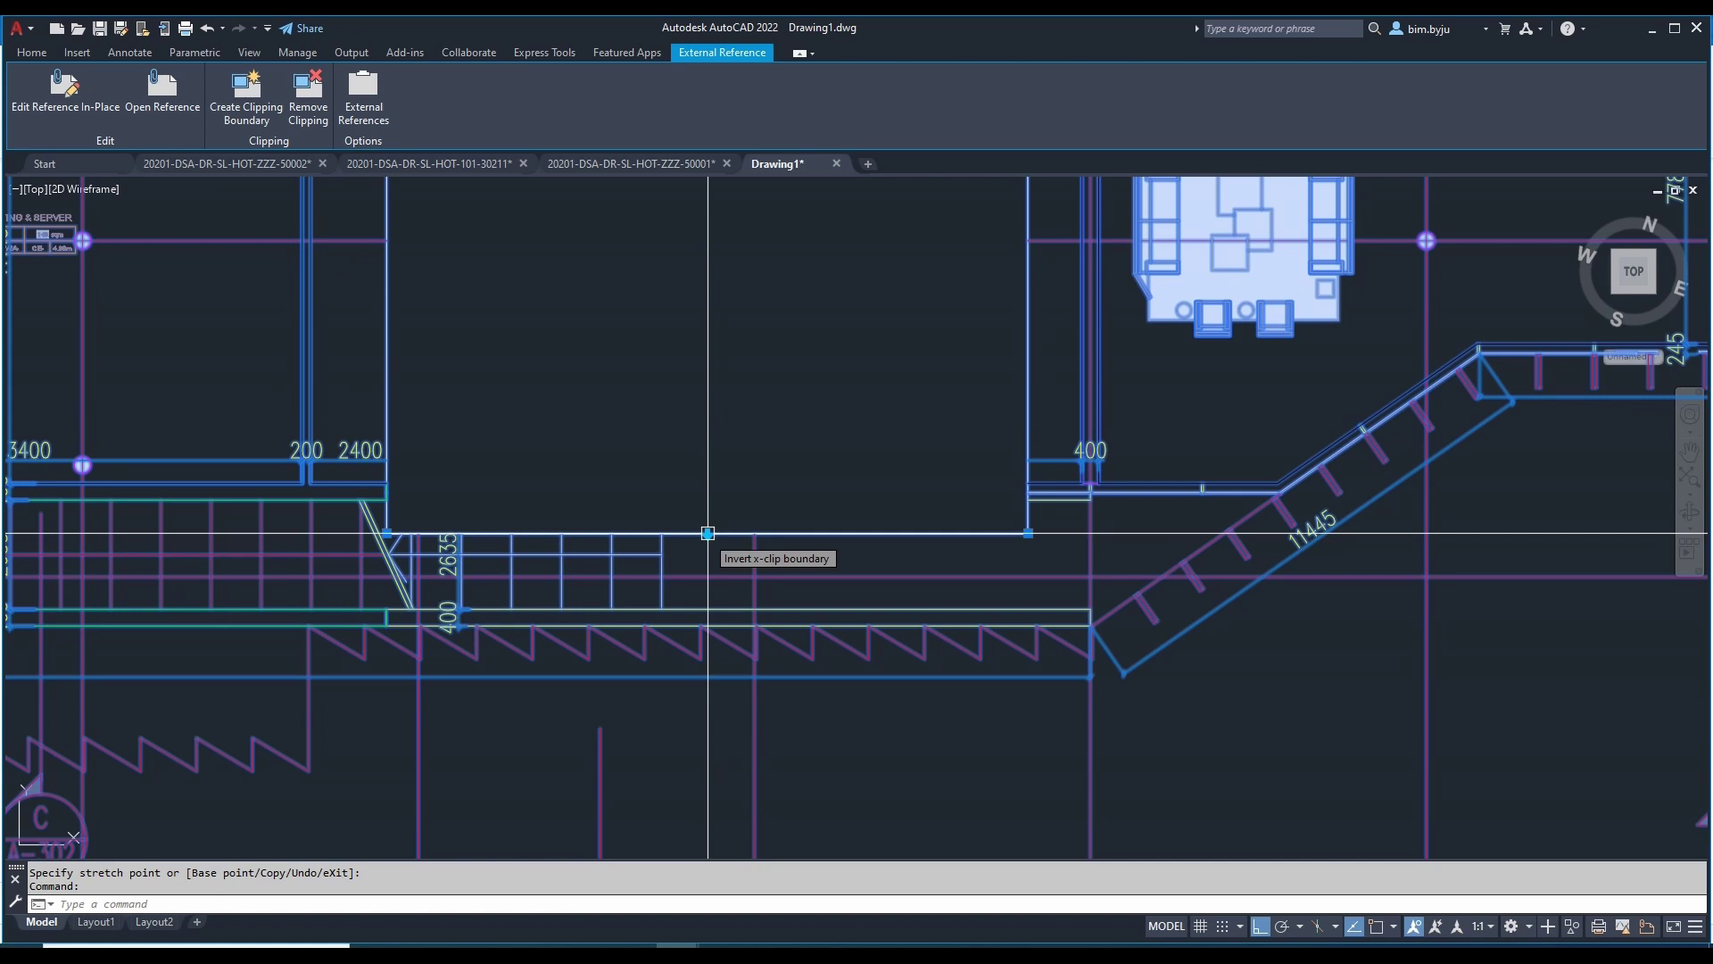
pyautogui.scroll(-10, 708, 532)
pyautogui.press('Escape')
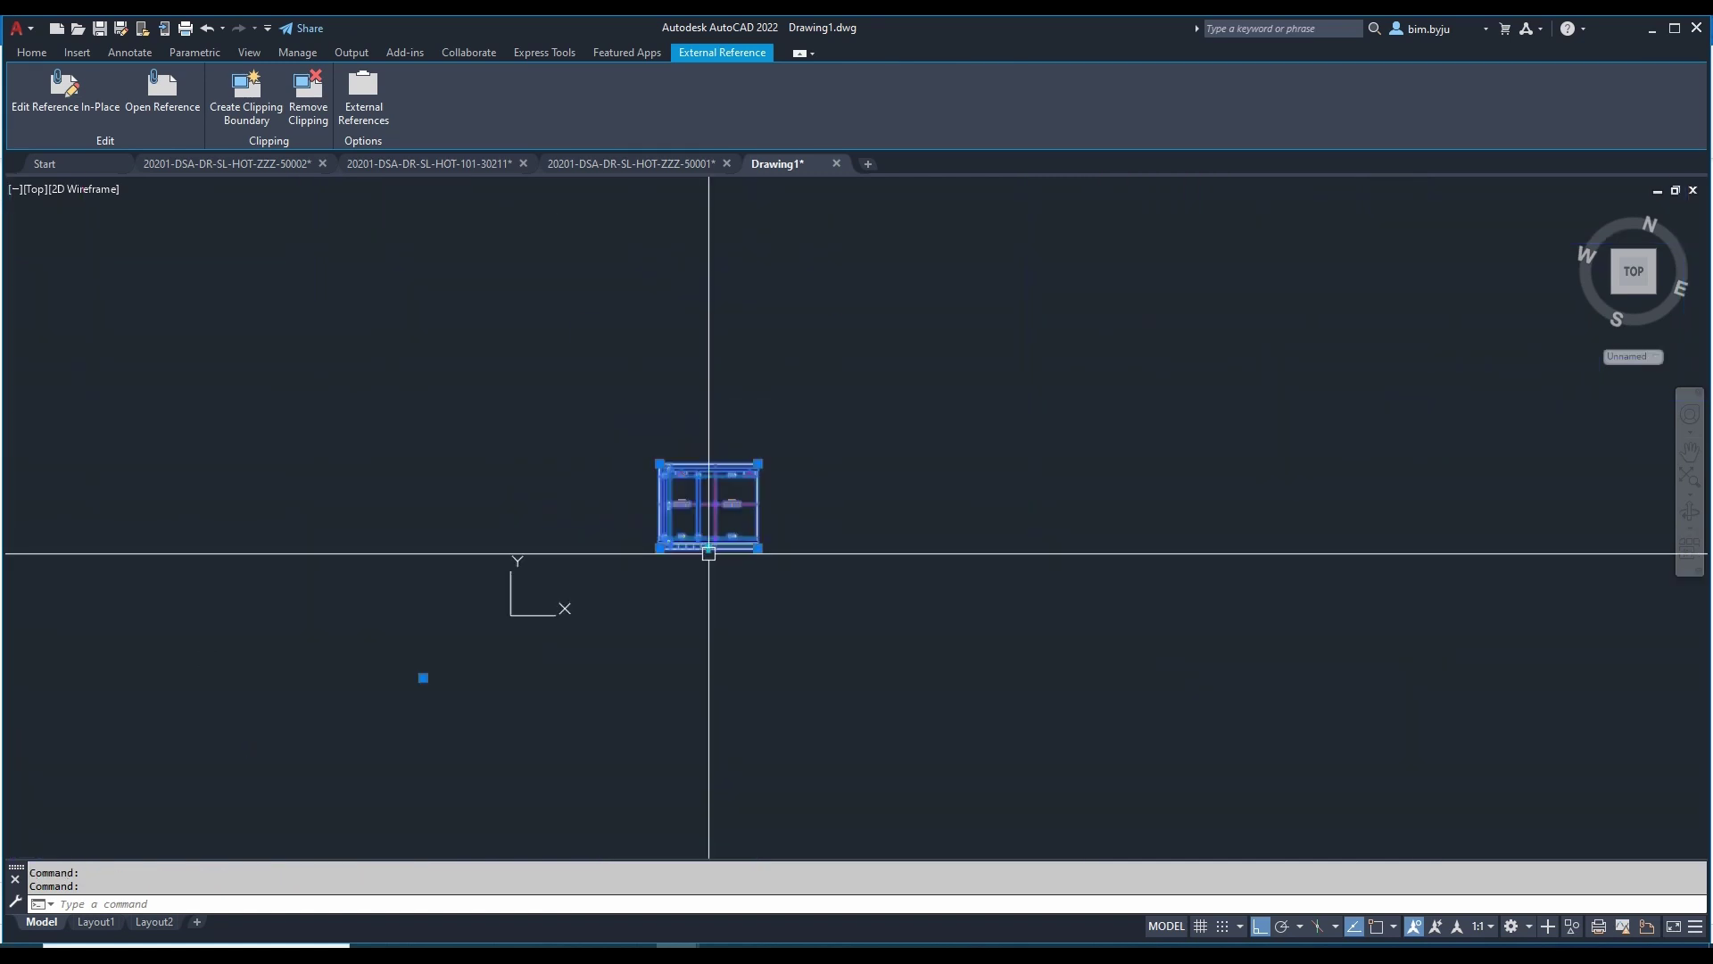
pyautogui.press('Escape')
pyautogui.scroll(6, 730, 489)
pyautogui.moveTo(677, 501); pyautogui.dragTo(685, 567, button='middle')
pyautogui.write('co')
pyautogui.press('space')
pyautogui.scroll(-4, 770, 569)
pyautogui.click(830, 568)
pyautogui.click(688, 634)
pyautogui.press('space')
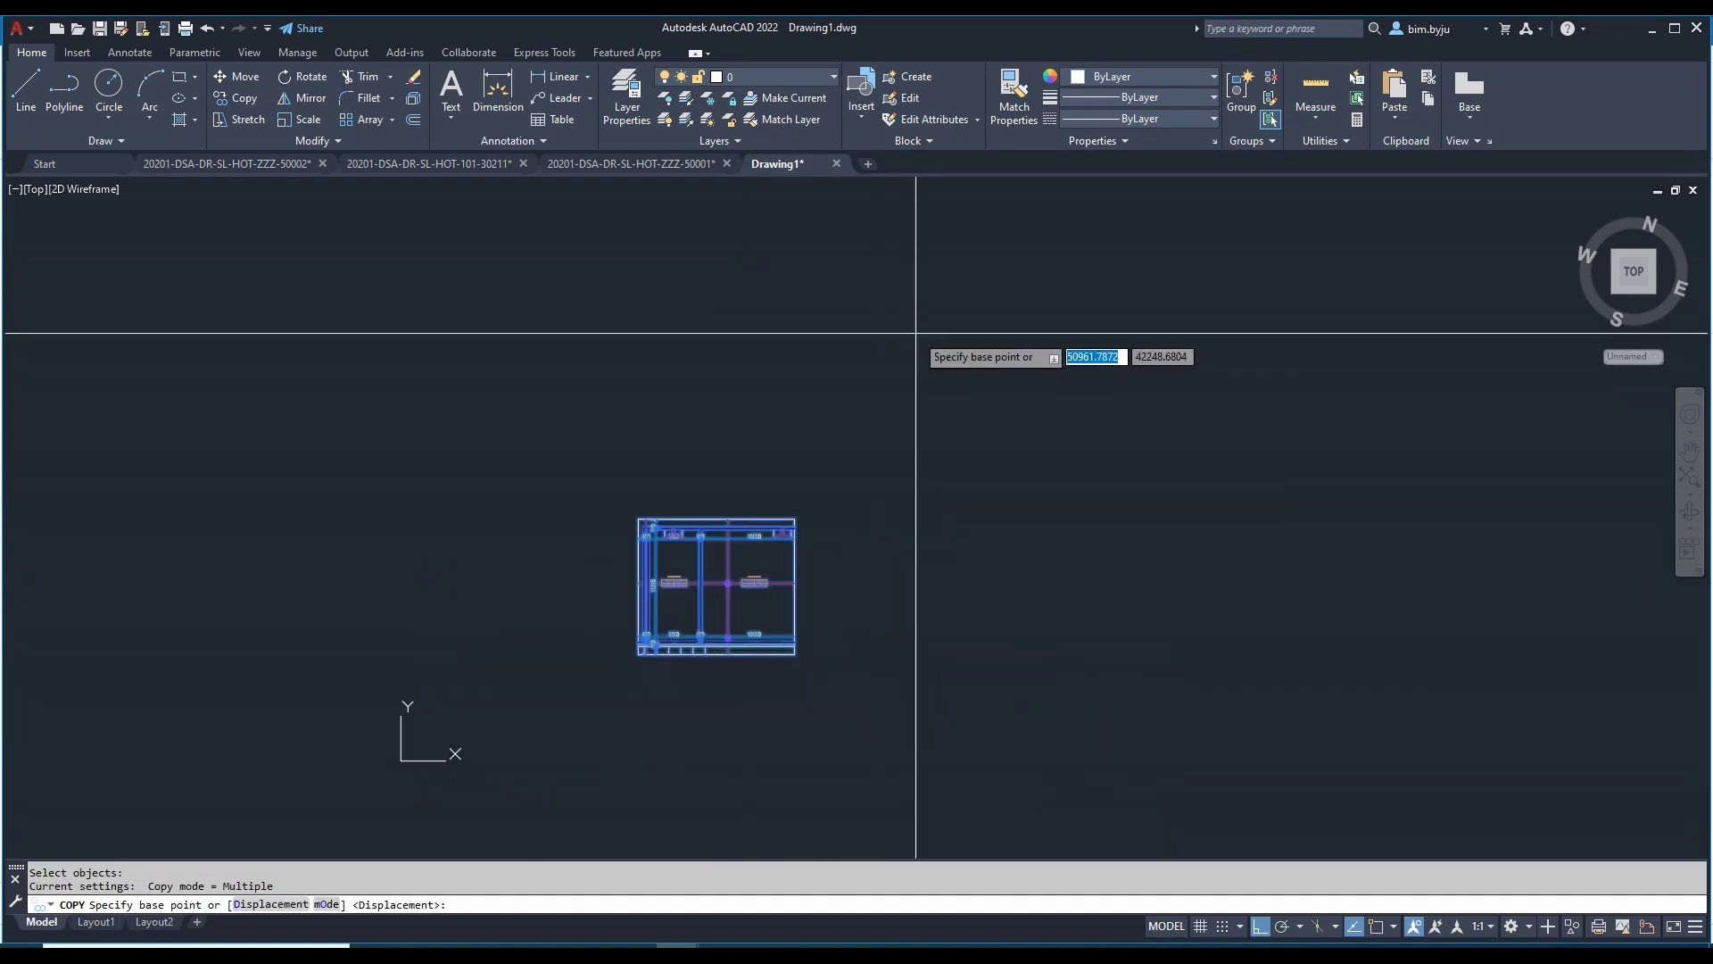
pyautogui.press('Escape')
# Step: Copy the clipped Pharmacy and SSS Store reference straight up into the empty space above it
pyautogui.write('co')
pyautogui.press('space')
pyautogui.click(860, 524)
pyautogui.click(739, 595)
pyautogui.press('space')
pyautogui.click(877, 617)
pyautogui.click(907, 307)
pyautogui.press('Escape')
# Step: Move the copied clipped reference farther straight up, well clear of the original
pyautogui.moveTo(758, 406); pyautogui.dragTo(749, 639, button='middle')
pyautogui.write('m')
pyautogui.press('Return')
pyautogui.click(906, 499)
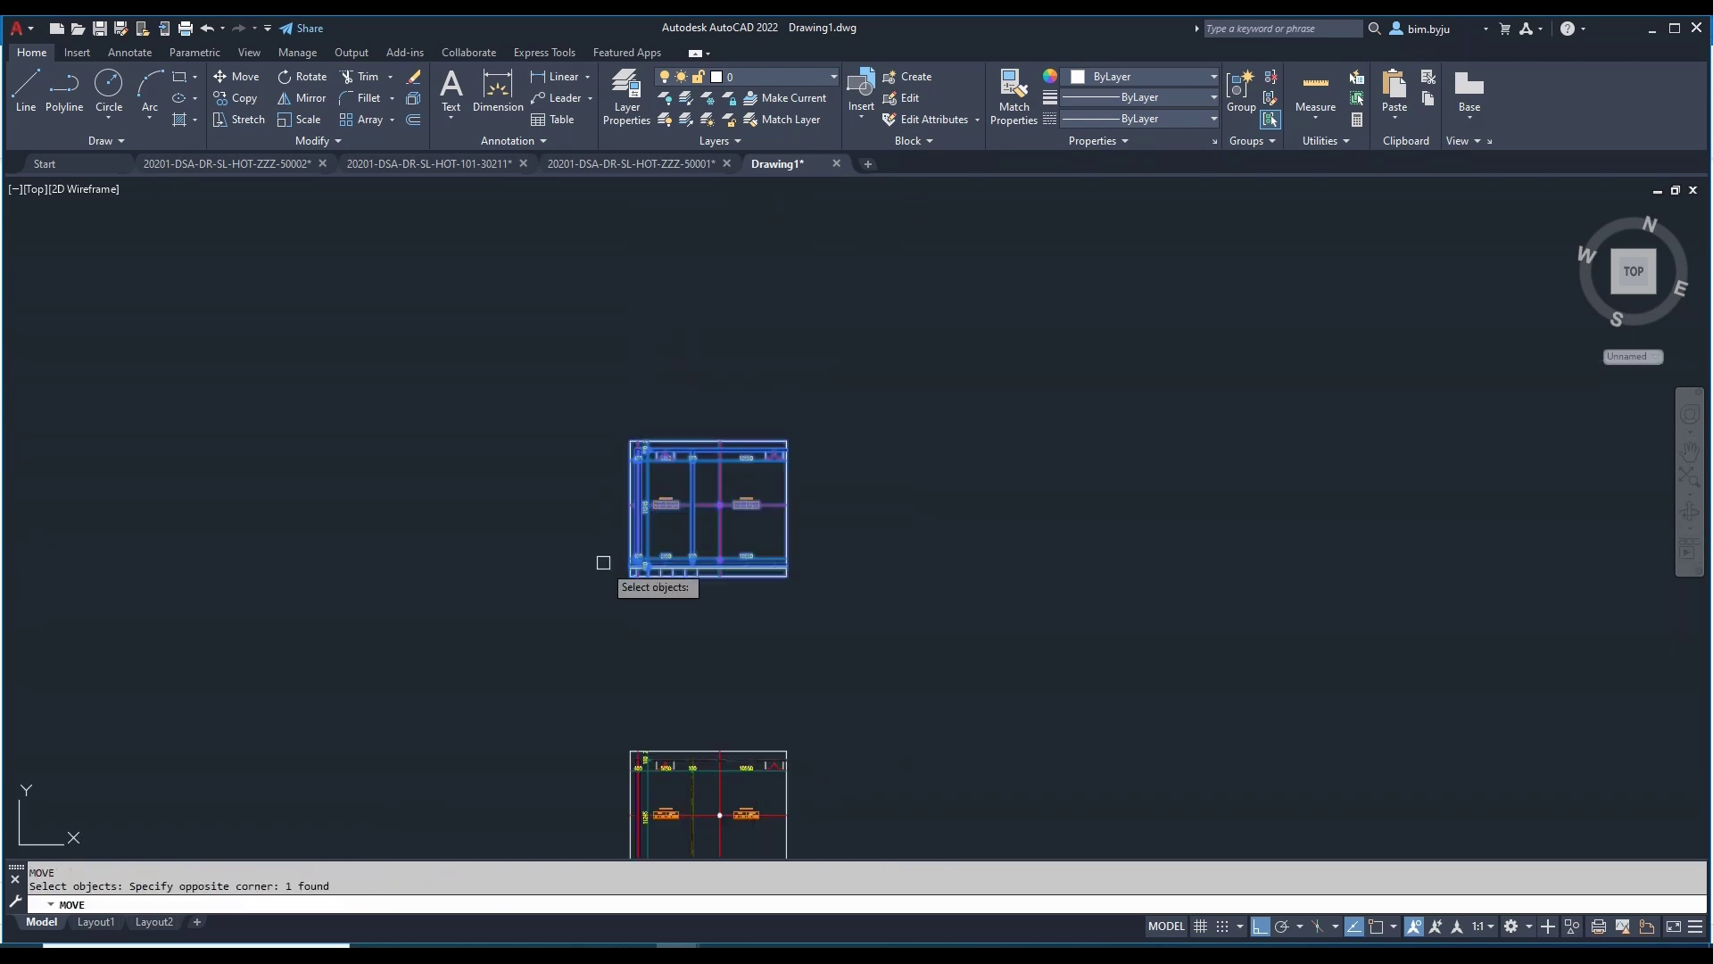
pyautogui.click(604, 562)
pyautogui.press('Return')
pyautogui.scroll(-2, 879, 665)
pyautogui.click(887, 669)
pyautogui.click(946, 328)
pyautogui.press('Escape')
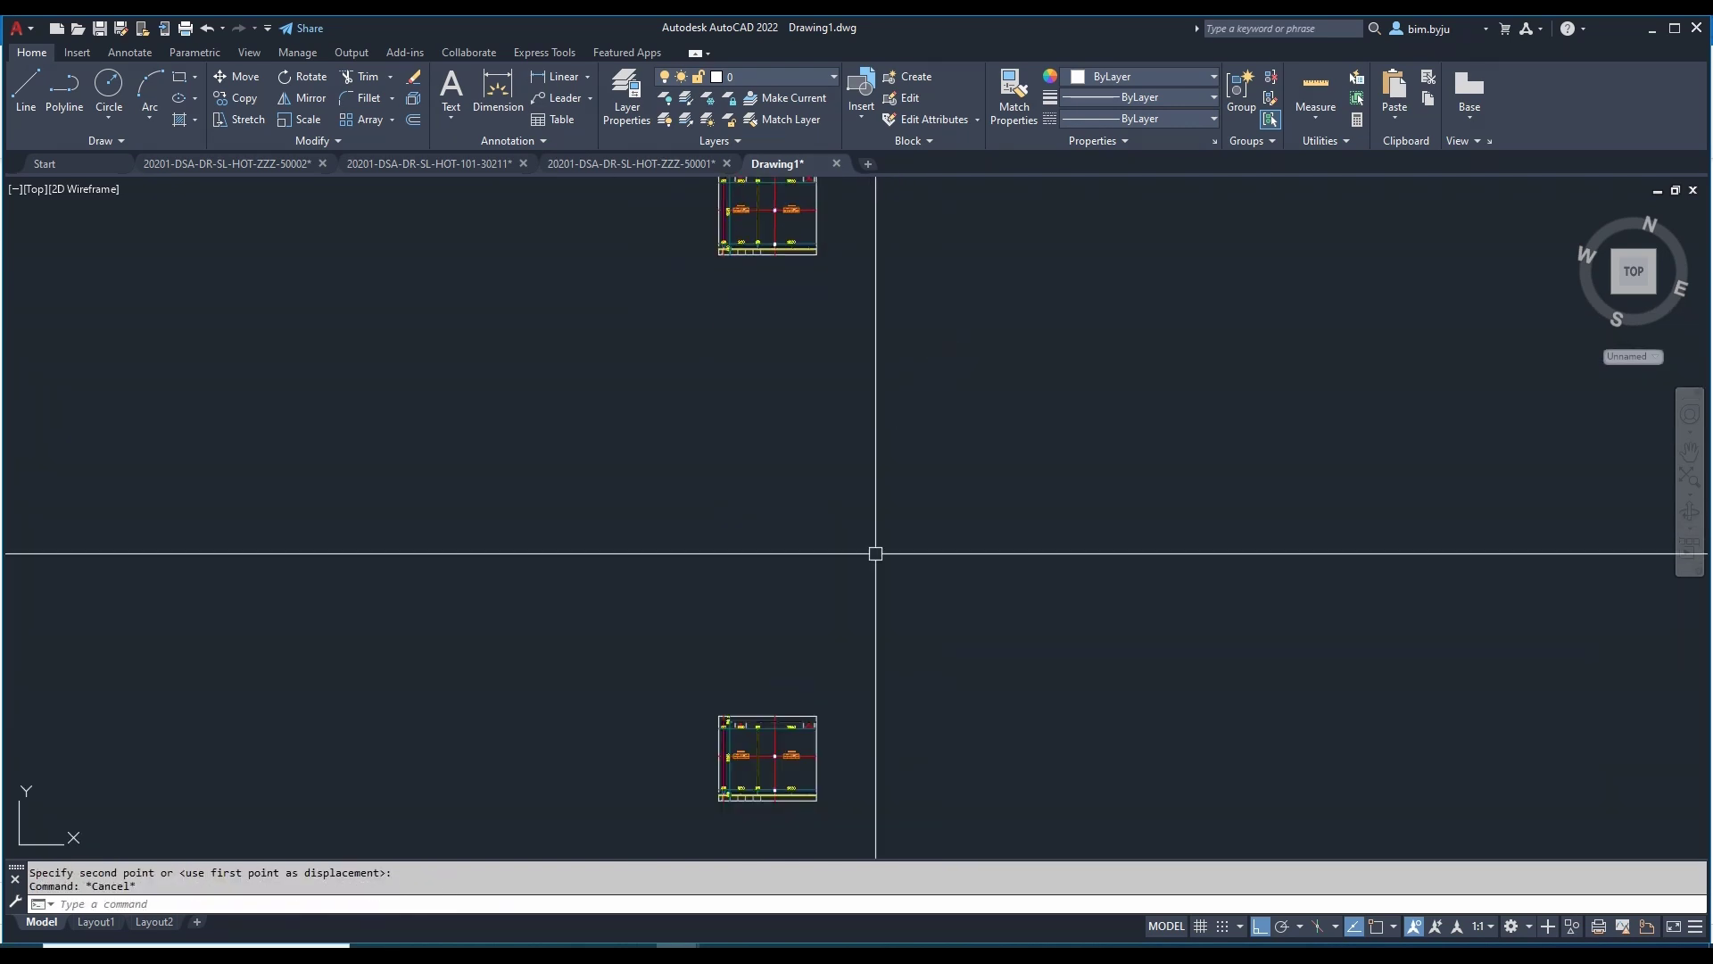
pyautogui.moveTo(799, 704); pyautogui.dragTo(761, 493, button='middle')
pyautogui.scroll(6, 714, 585)
pyautogui.scroll(2, 848, 508)
pyautogui.moveTo(938, 523); pyautogui.dragTo(901, 701, button='middle')
pyautogui.click(1108, 598)
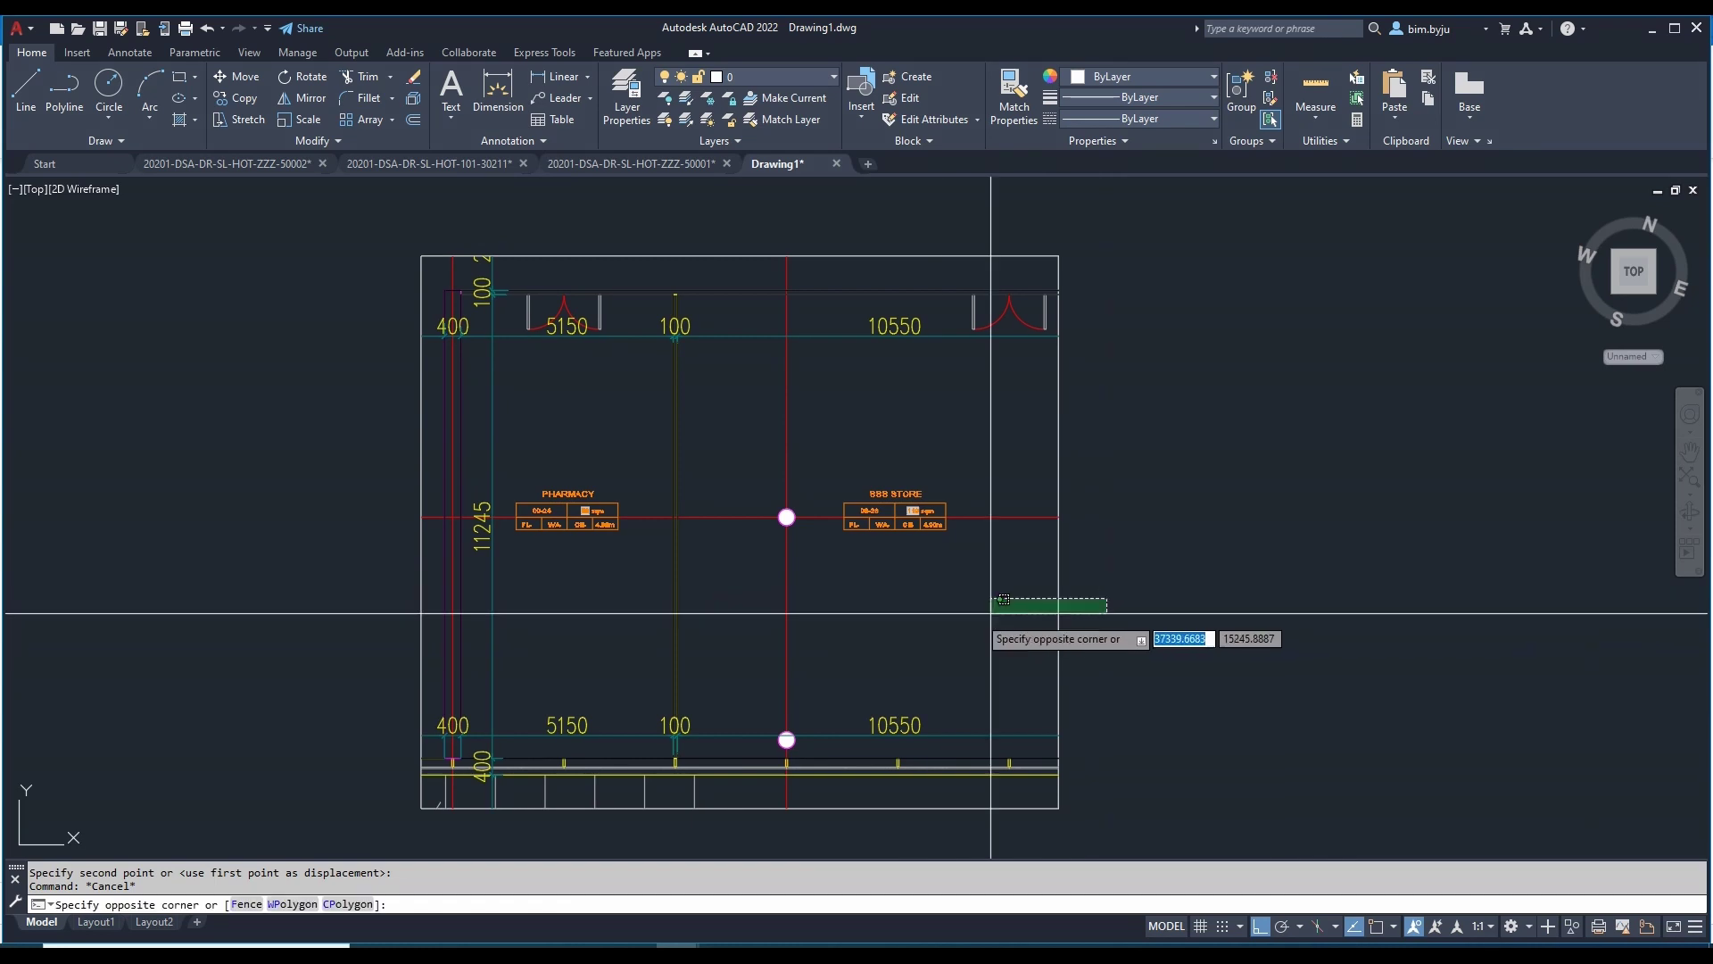
pyautogui.click(1060, 575)
pyautogui.rightClick(1063, 577)
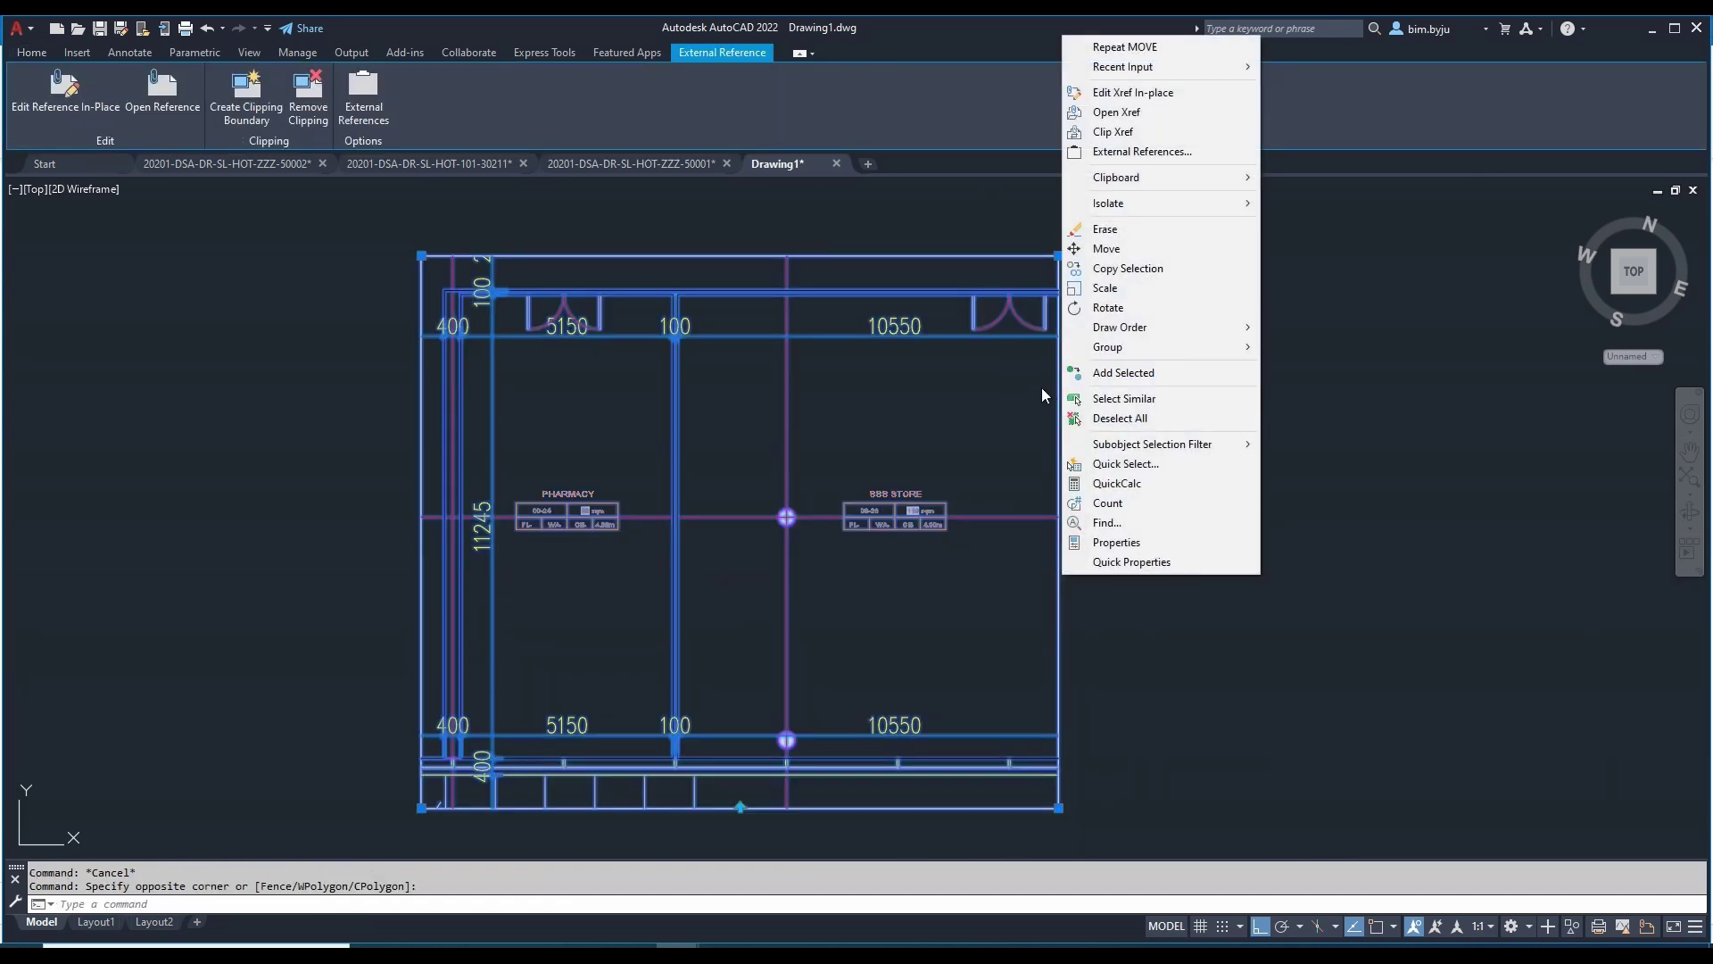
pyautogui.press('Escape')
pyautogui.press('Escape')
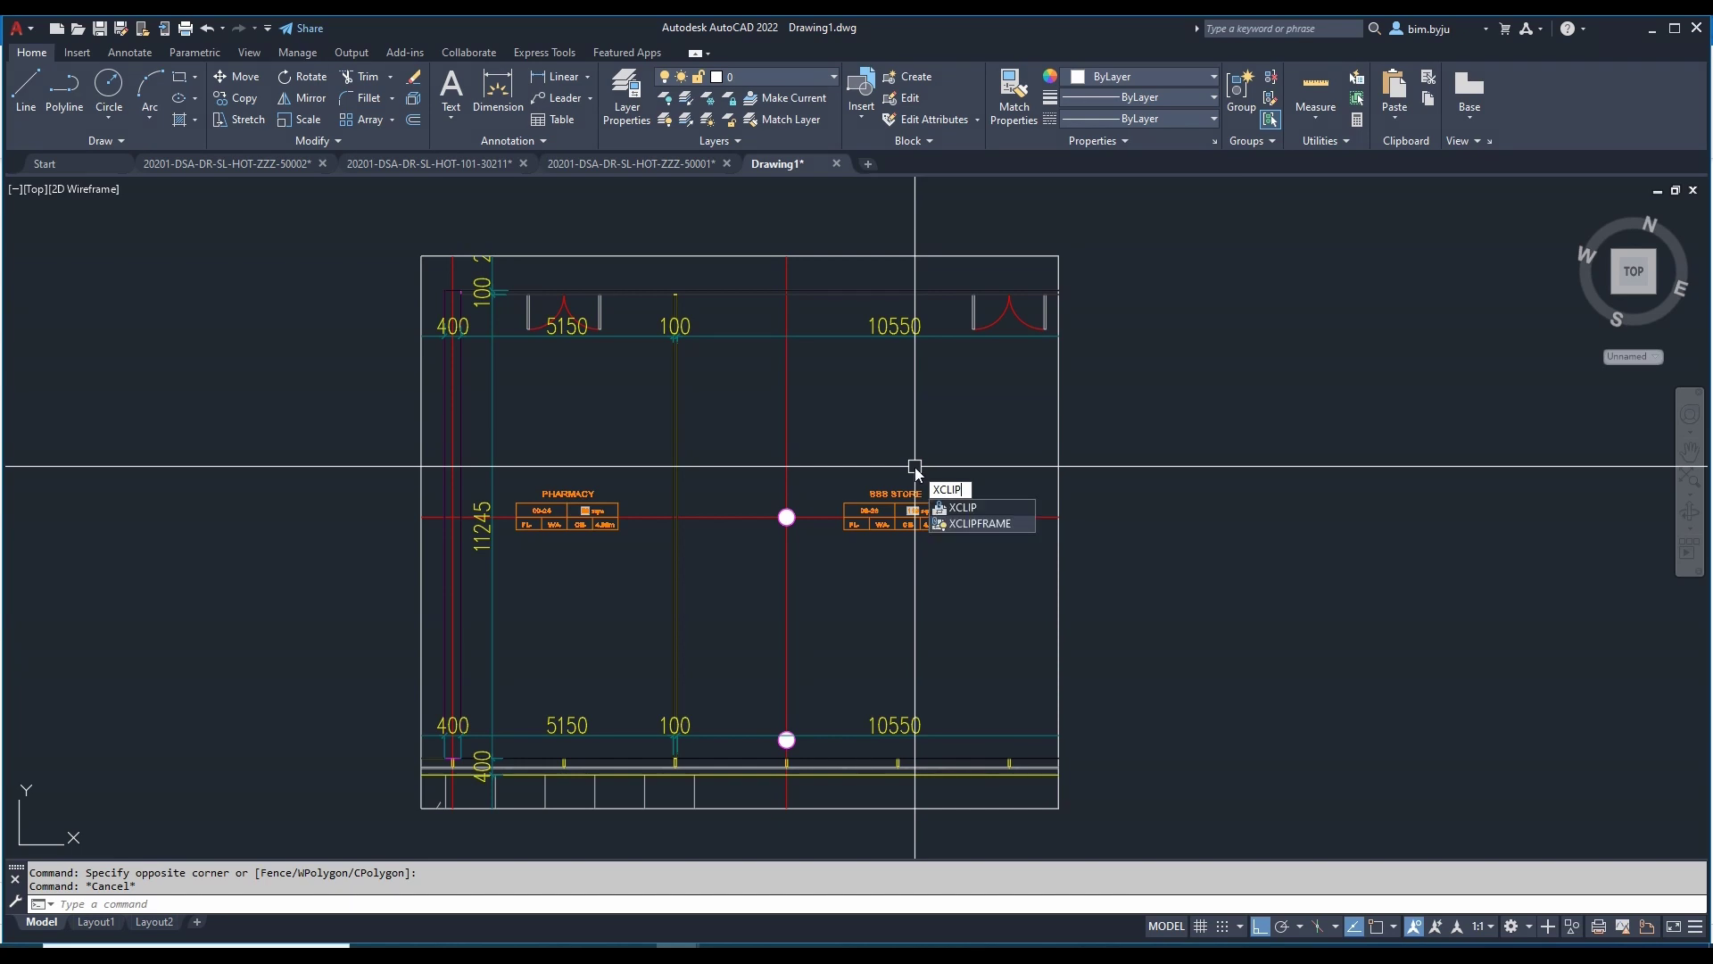
# Step: Delete the clip boundary of the original Pharmacy and SSS Store reference with XCLIP
pyautogui.press('Return')
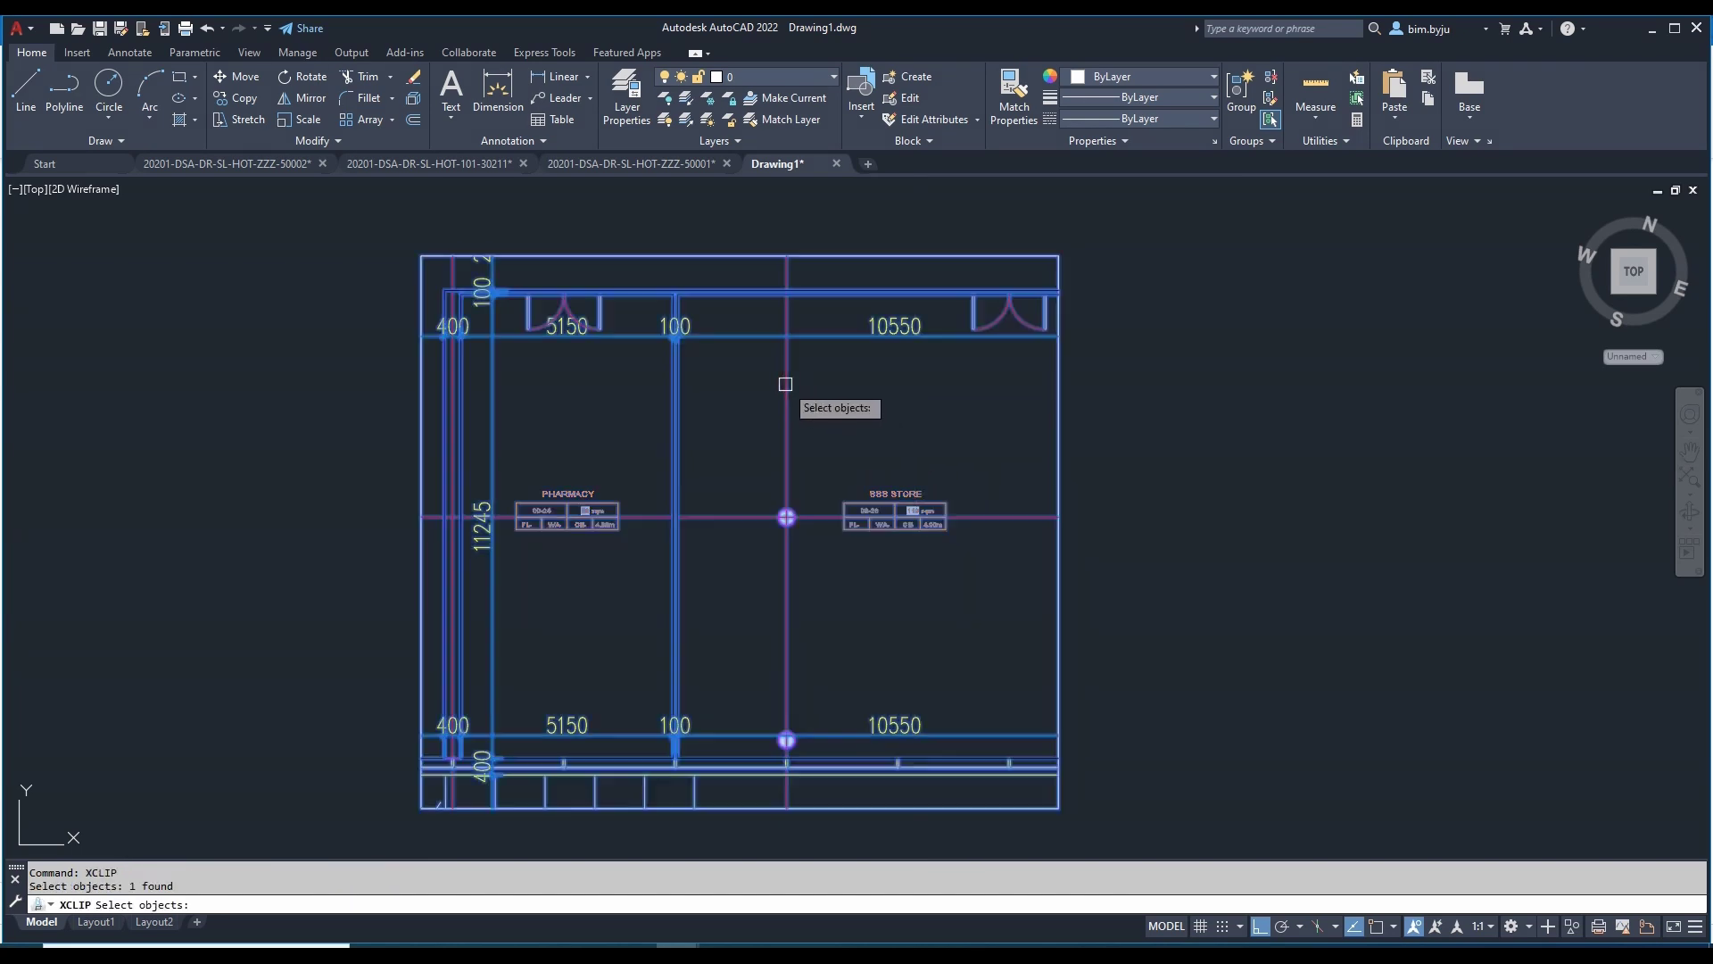
pyautogui.press('Return')
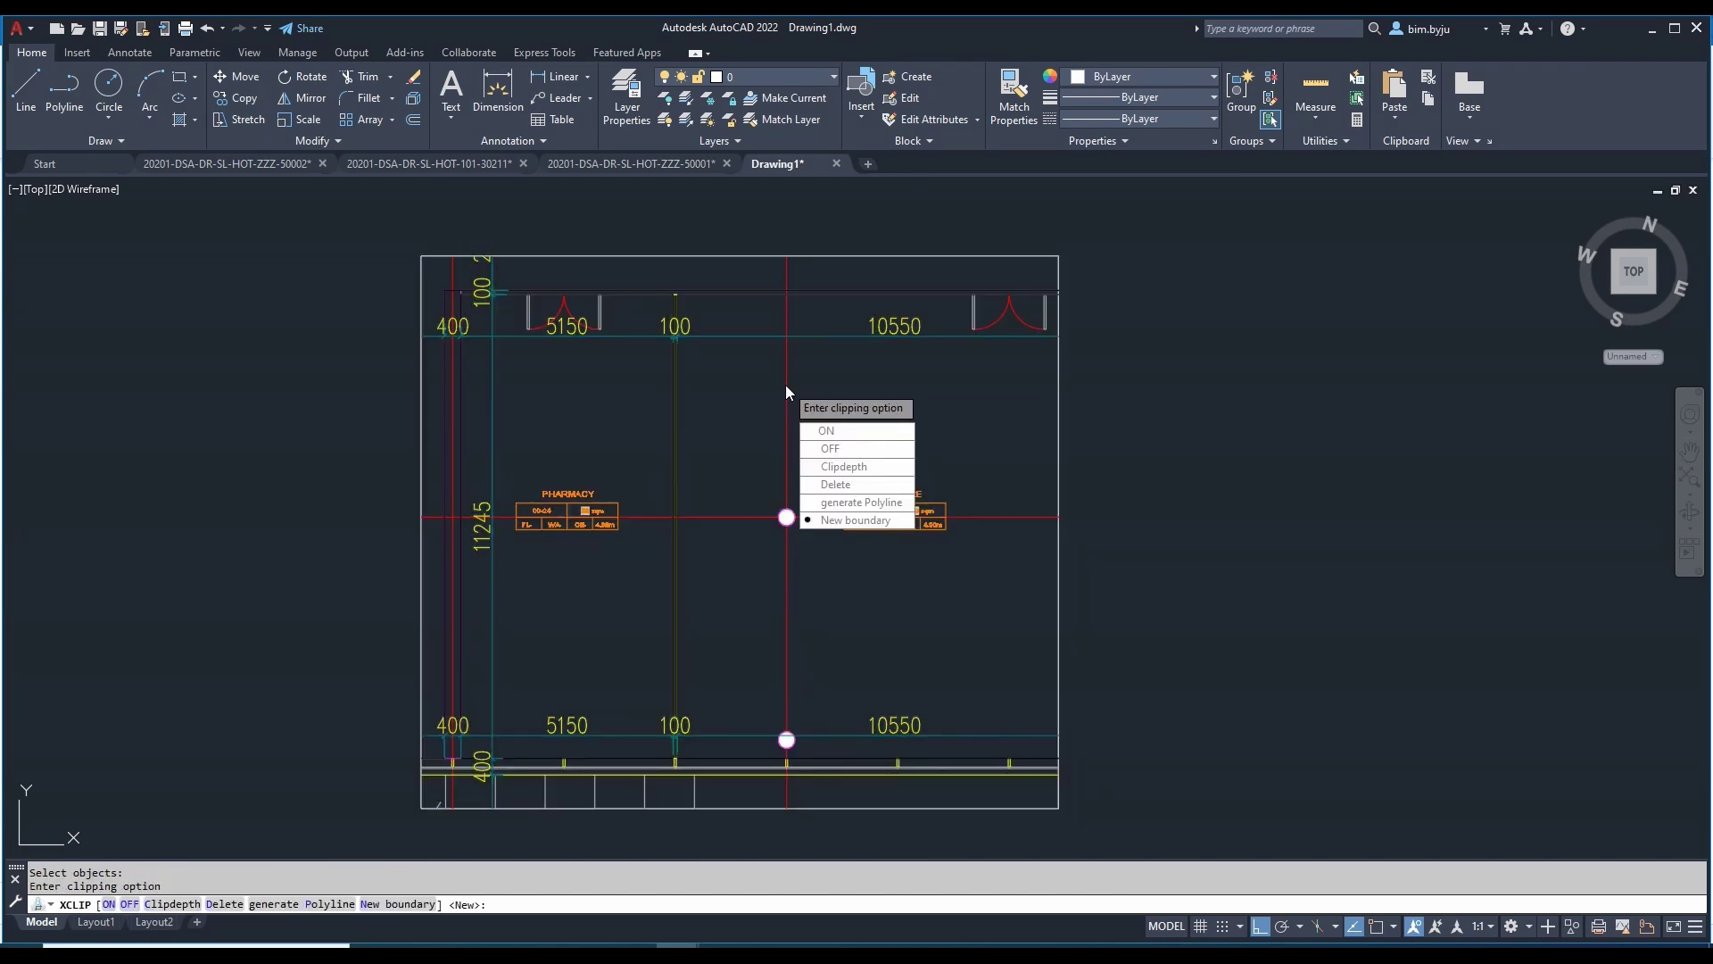
pyautogui.click(829, 486)
pyautogui.scroll(-8, 688, 566)
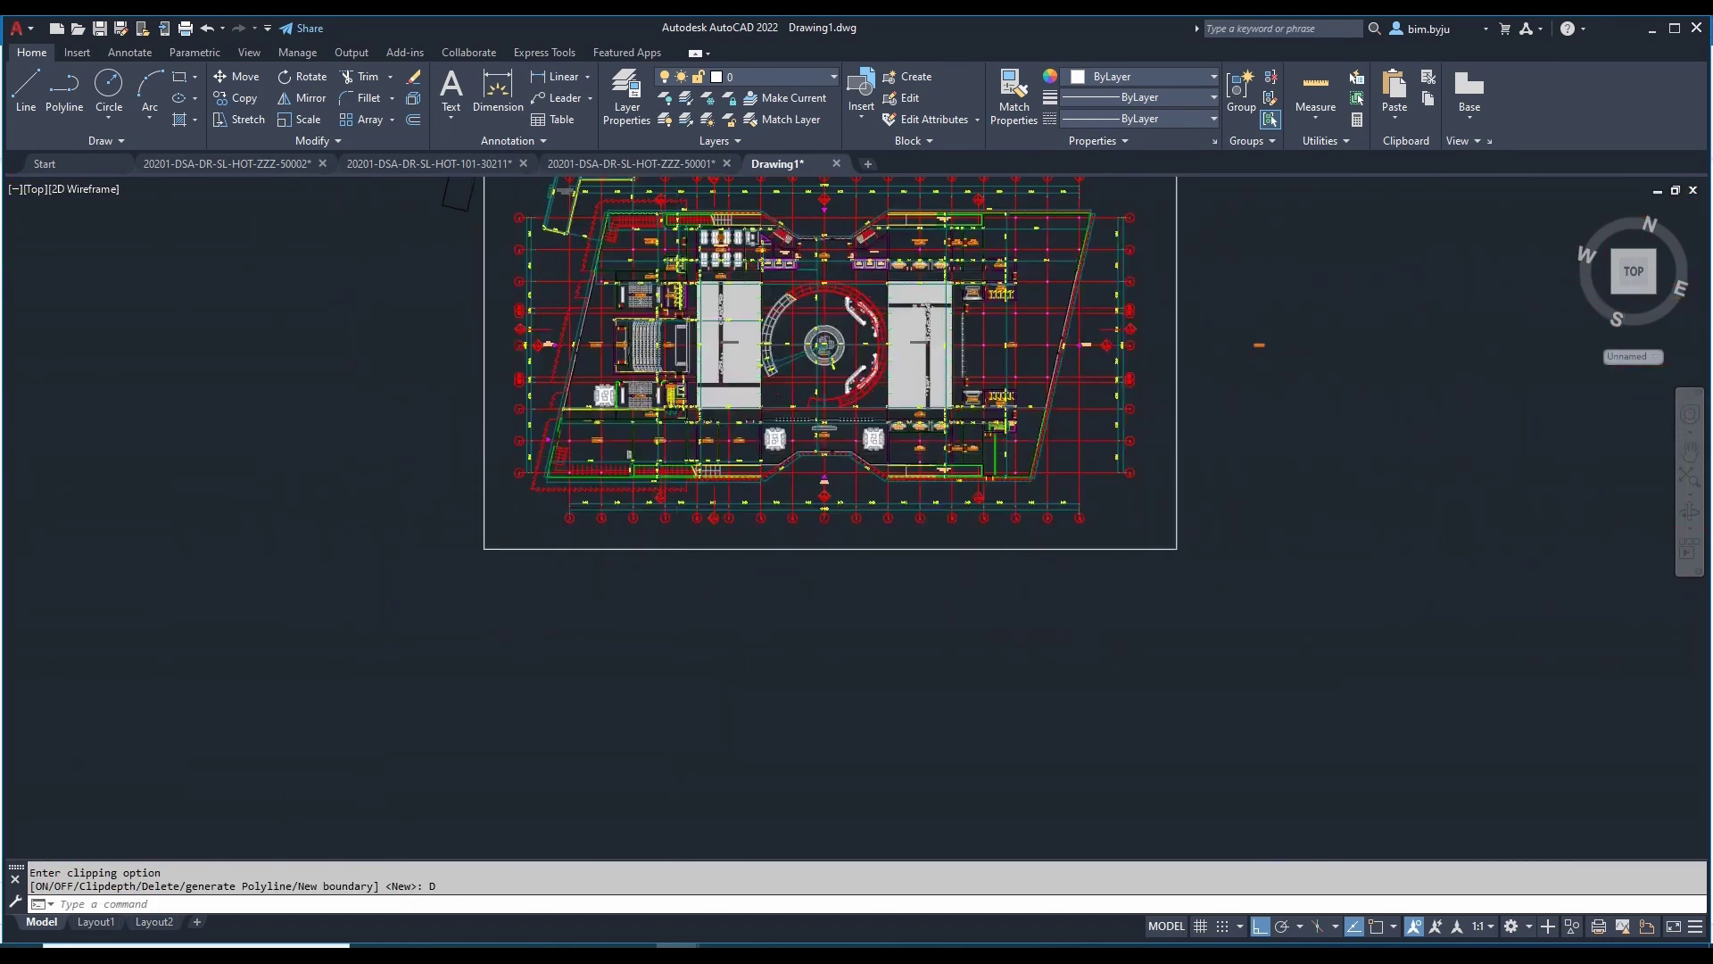
# Step: Move the clipped copy horizontally to the east, beyond the full plan's frame
pyautogui.scroll(3, 692, 566)
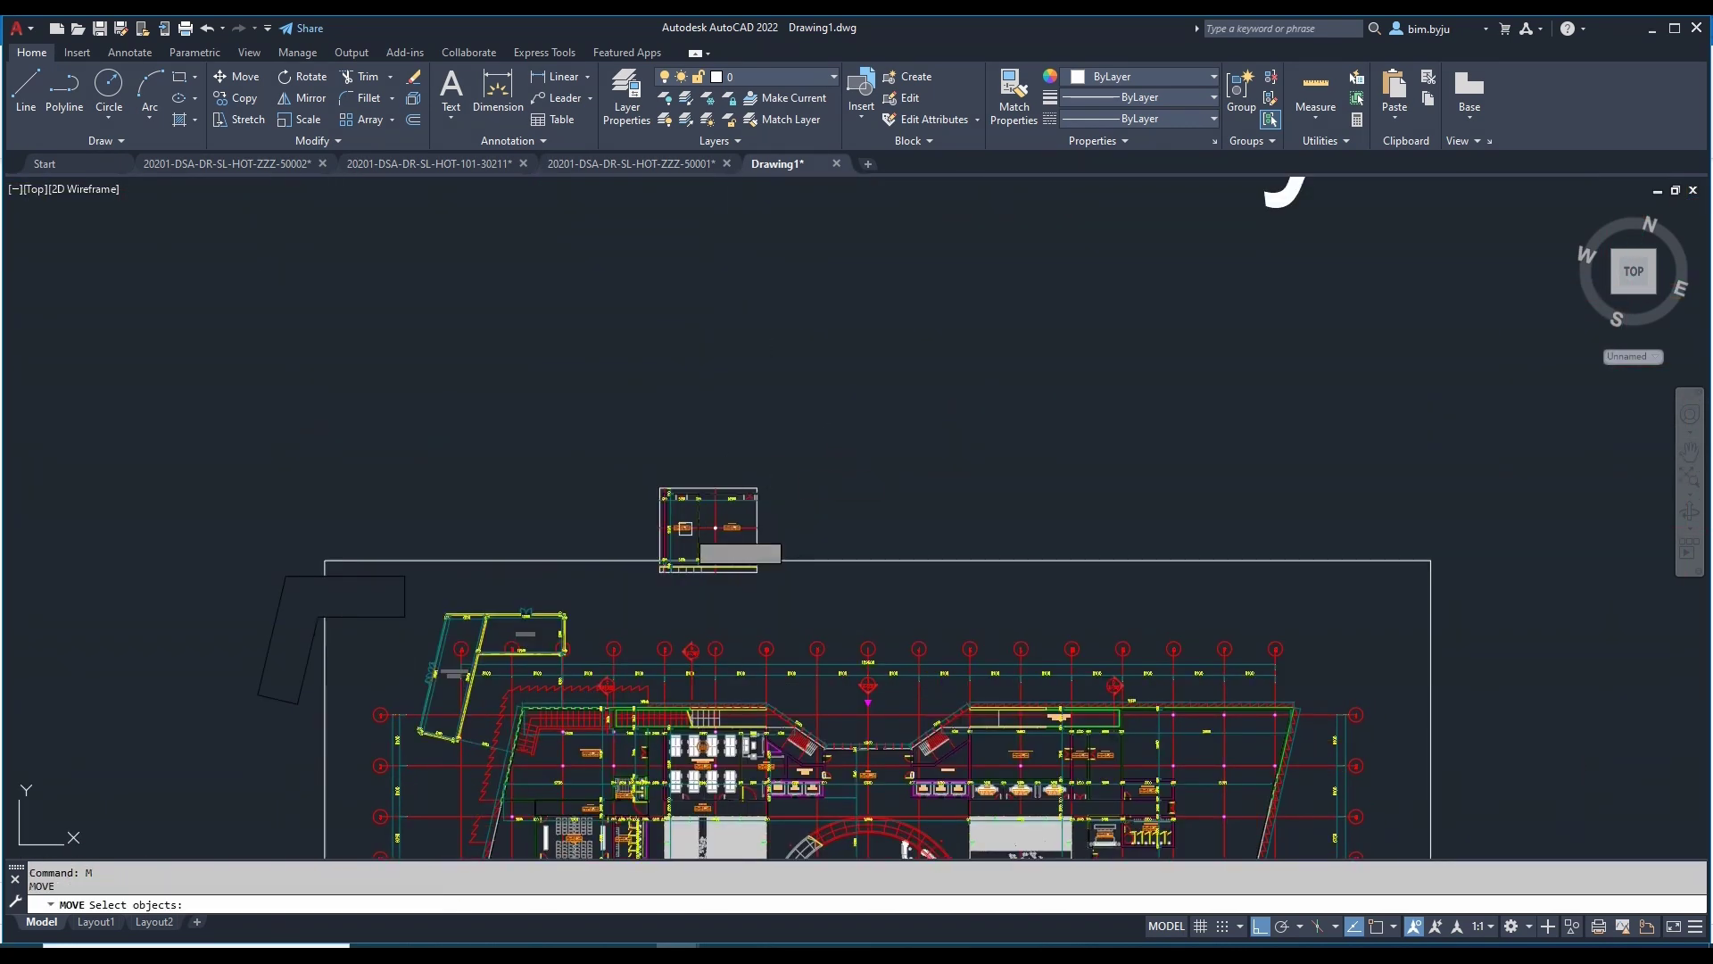
pyautogui.press('Return')
pyautogui.click(711, 573)
pyautogui.moveTo(1196, 500); pyautogui.dragTo(685, 343, button='middle')
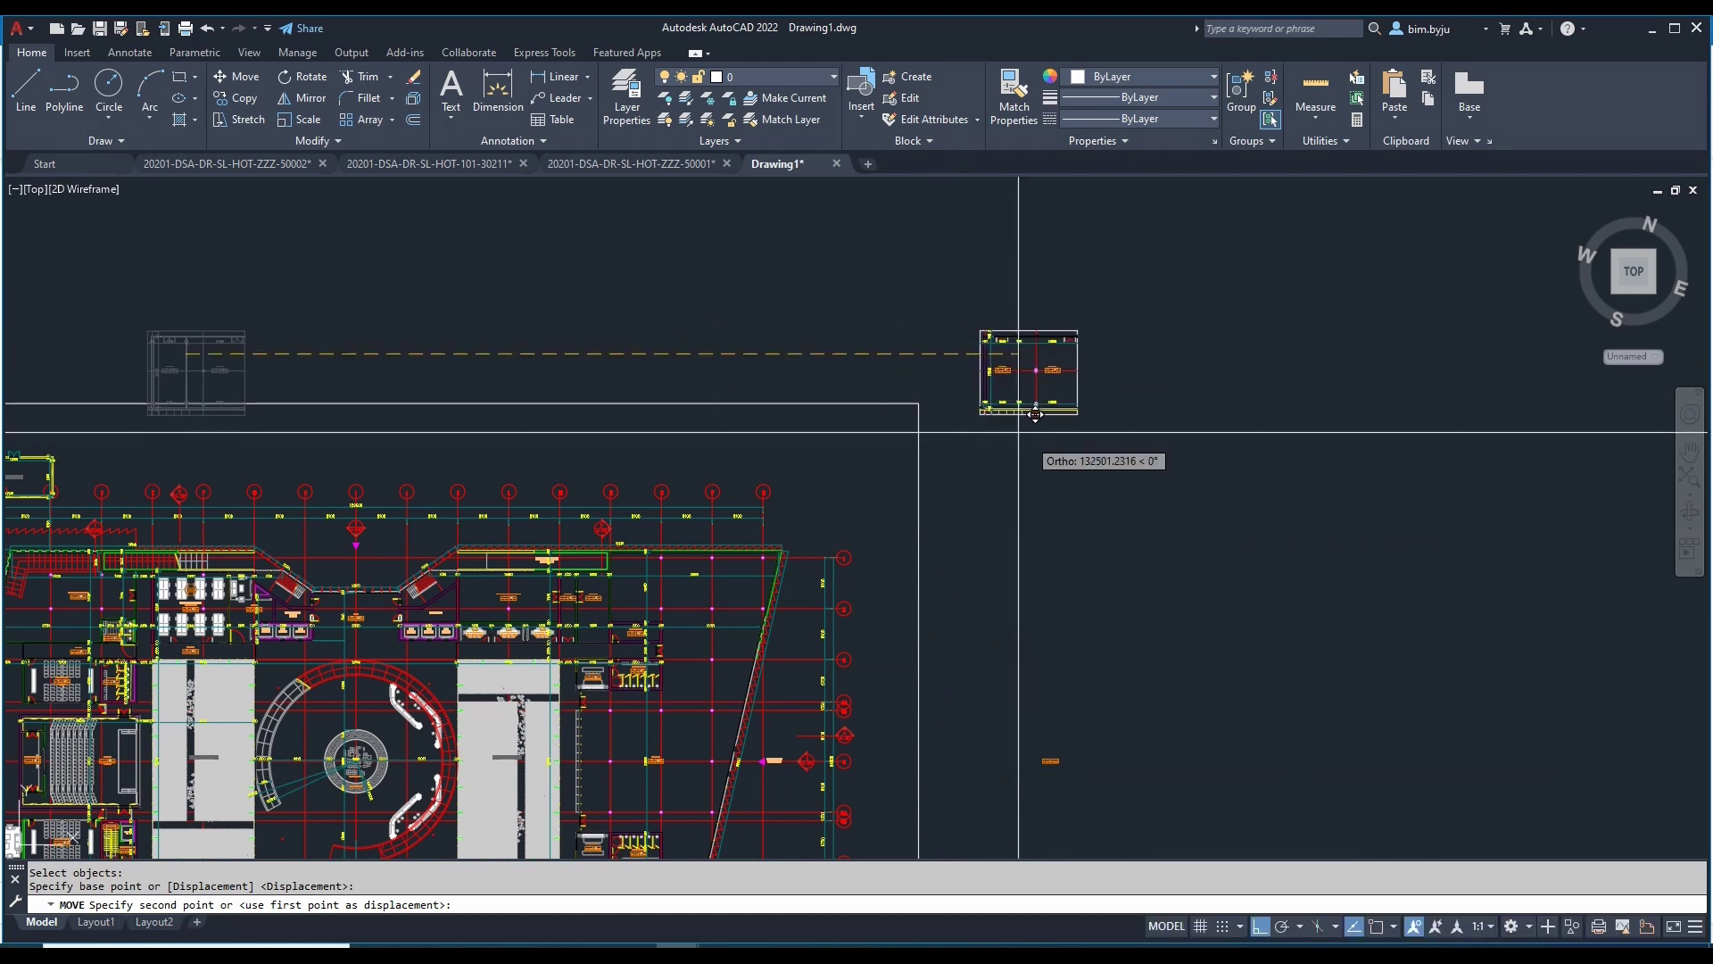
pyautogui.press('Escape')
# Step: Start a polyline at the IDF Room lifts' west side, running about 12380 straight up, then diagonally outside the stair wall
pyautogui.scroll(5, 801, 536)
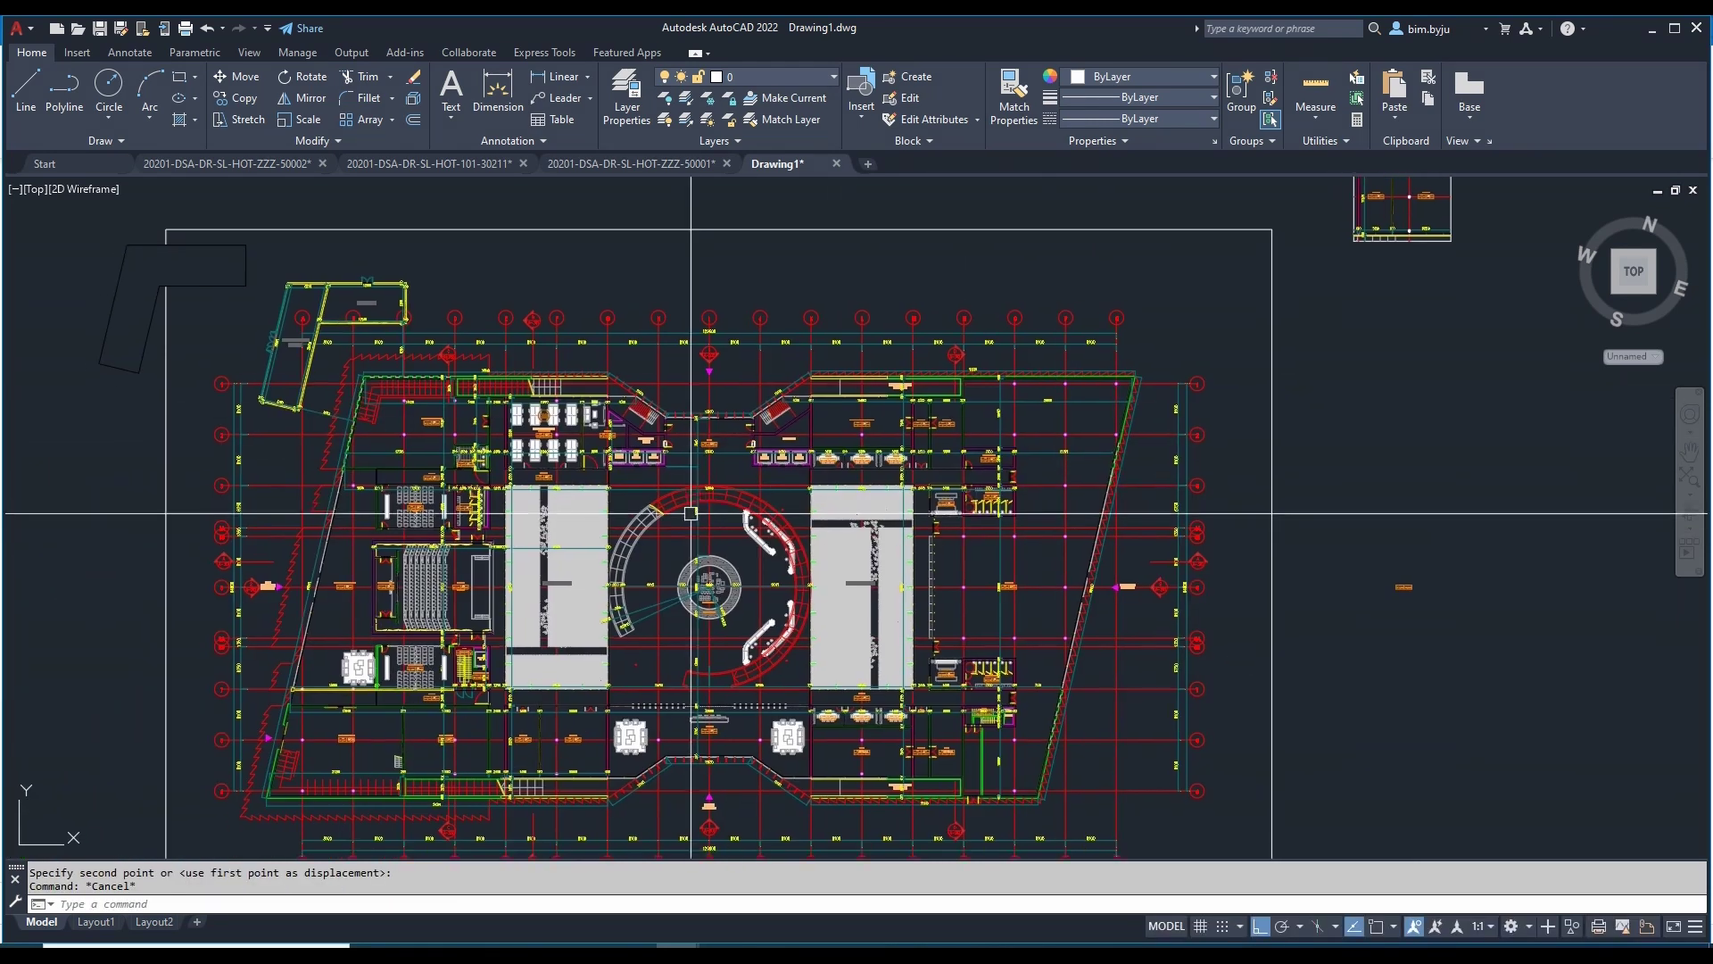
pyautogui.moveTo(798, 416); pyautogui.dragTo(687, 452, button='middle')
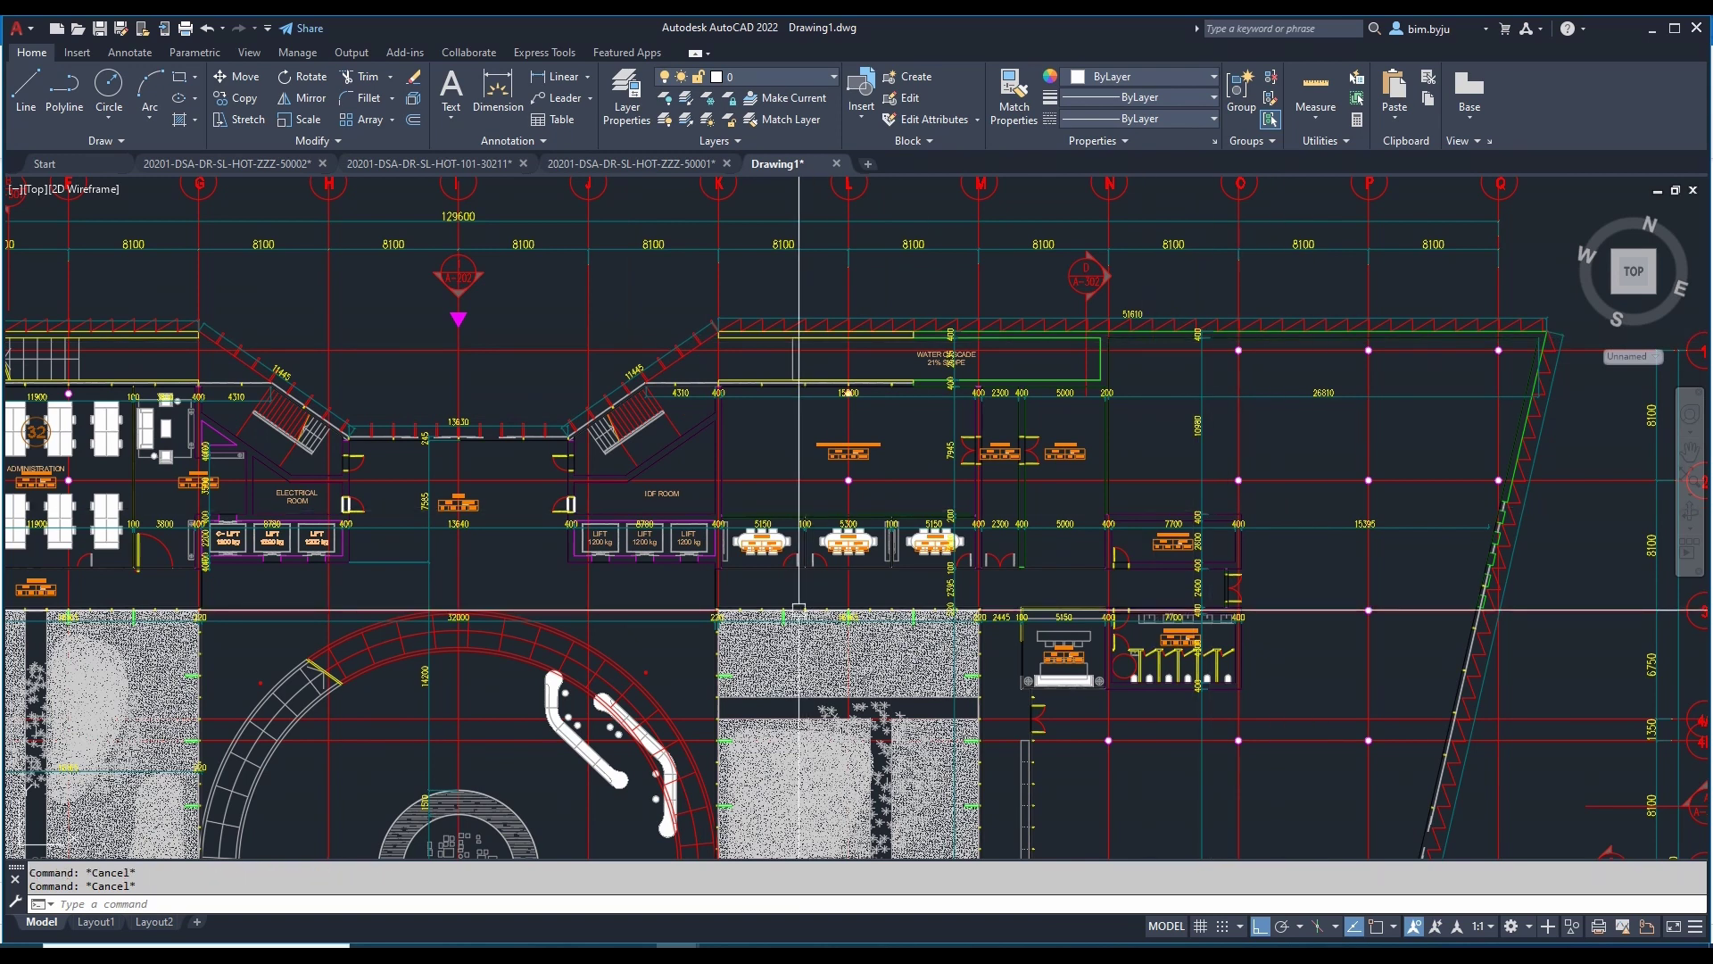
pyautogui.write('pl')
pyautogui.press('Return')
pyautogui.click(559, 600)
pyautogui.scroll(2, 557, 414)
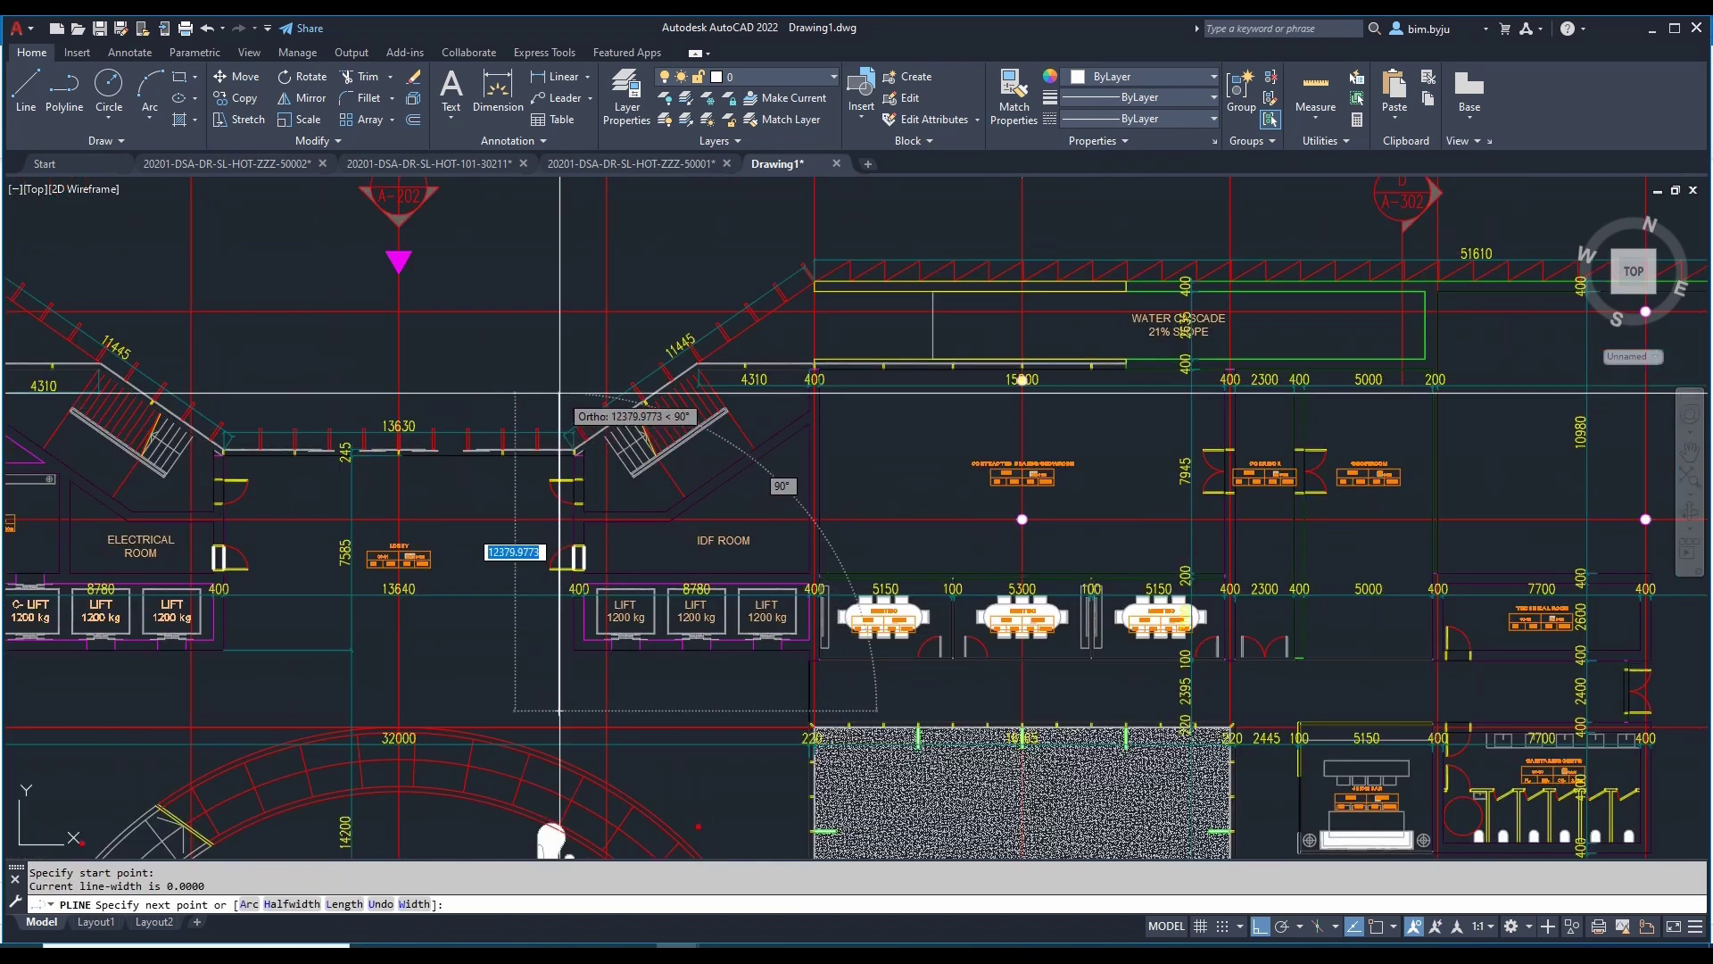
pyautogui.click(558, 392)
pyautogui.moveTo(559, 393); pyautogui.dragTo(439, 550, button='middle')
pyautogui.press('F8')
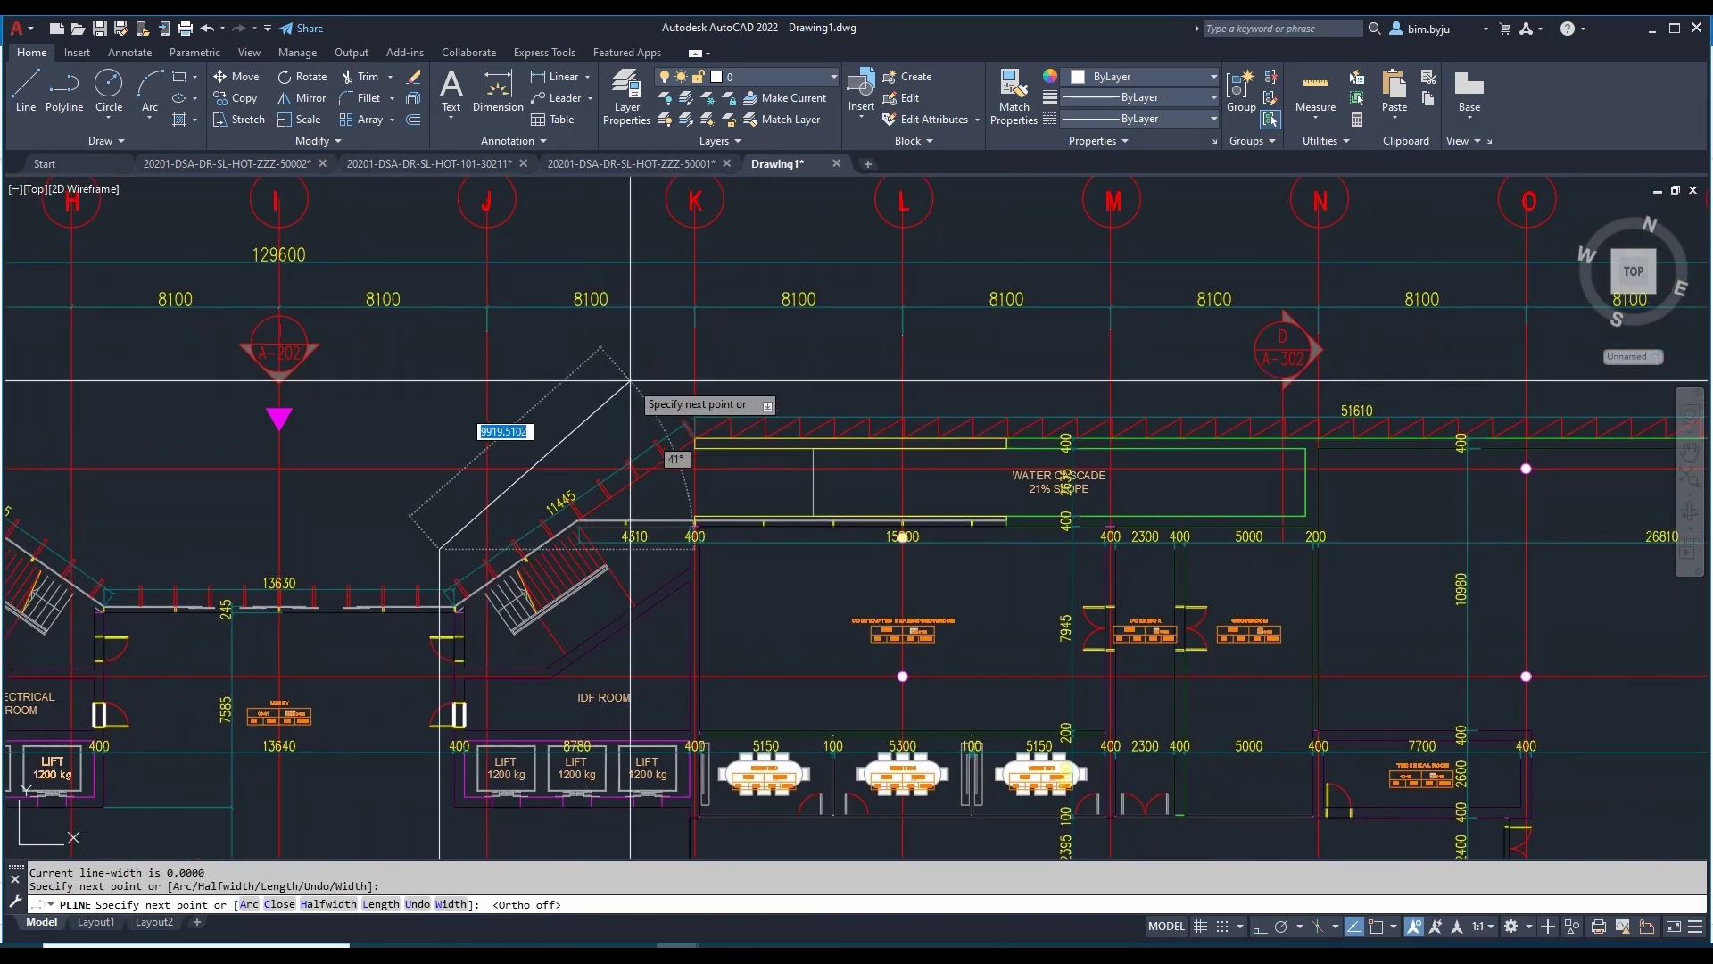
pyautogui.click(660, 391)
# Step: Continue the polyline orthogonally north of the Water Cascade, stepping down around the rooms to the east and back west to its start
pyautogui.moveTo(1198, 391); pyautogui.dragTo(744, 355, button='middle')
pyautogui.scroll(-2, 744, 355)
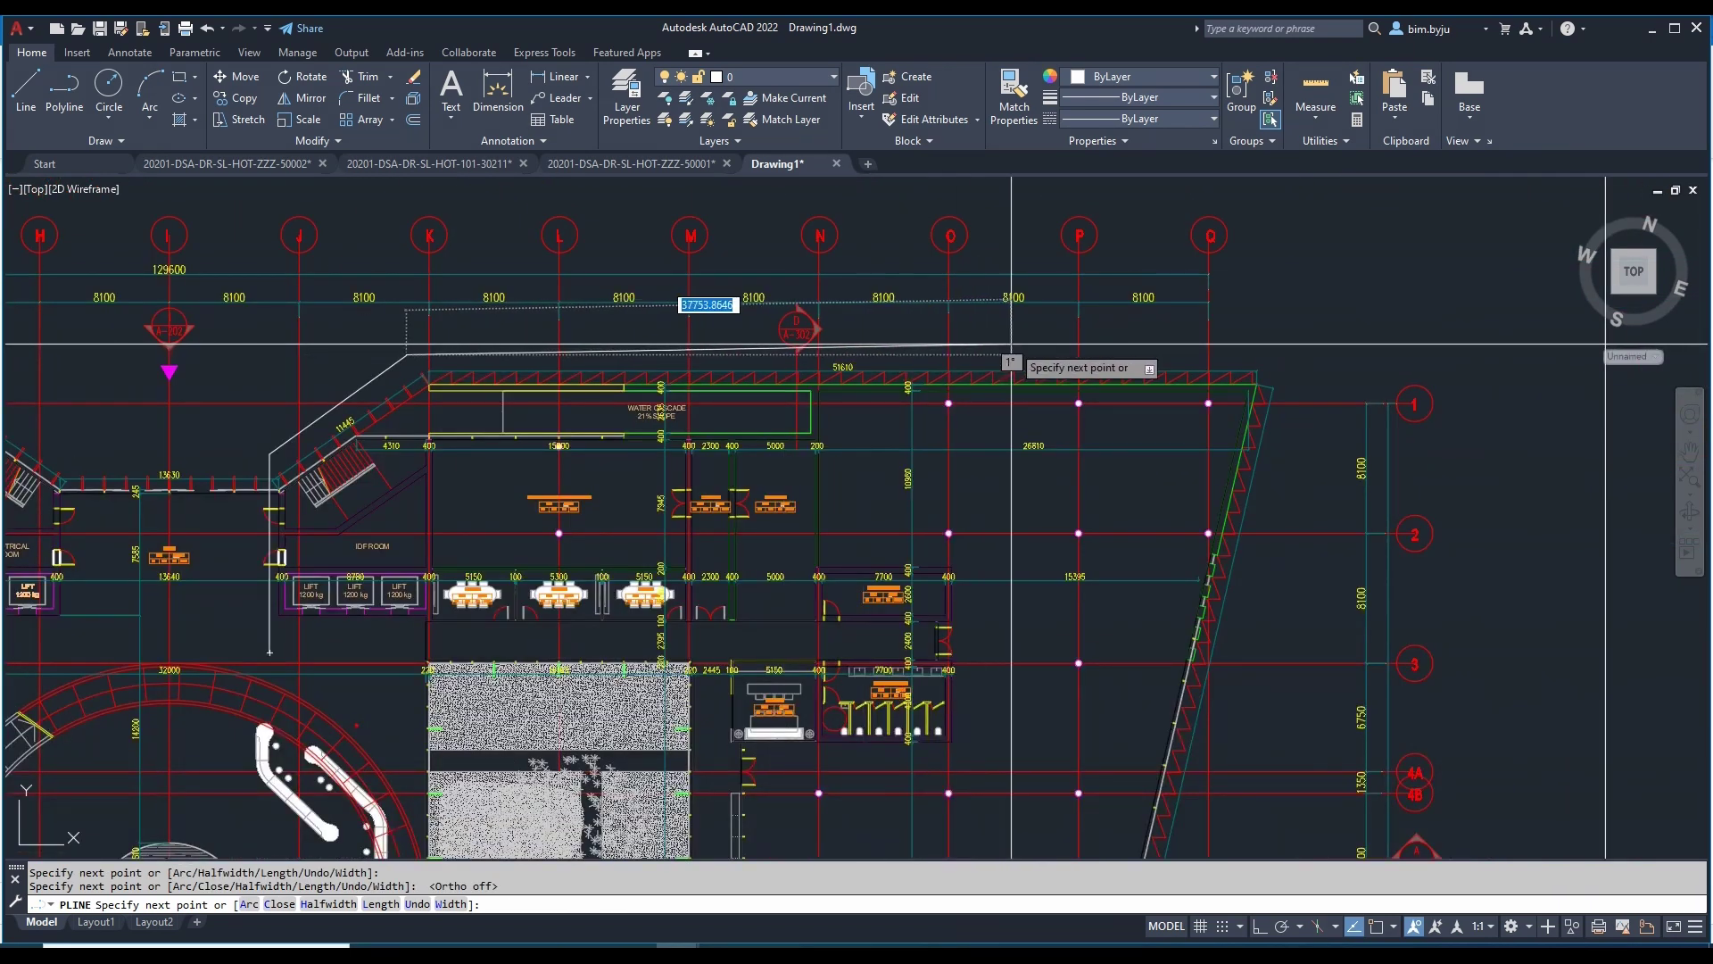
pyautogui.press('F8')
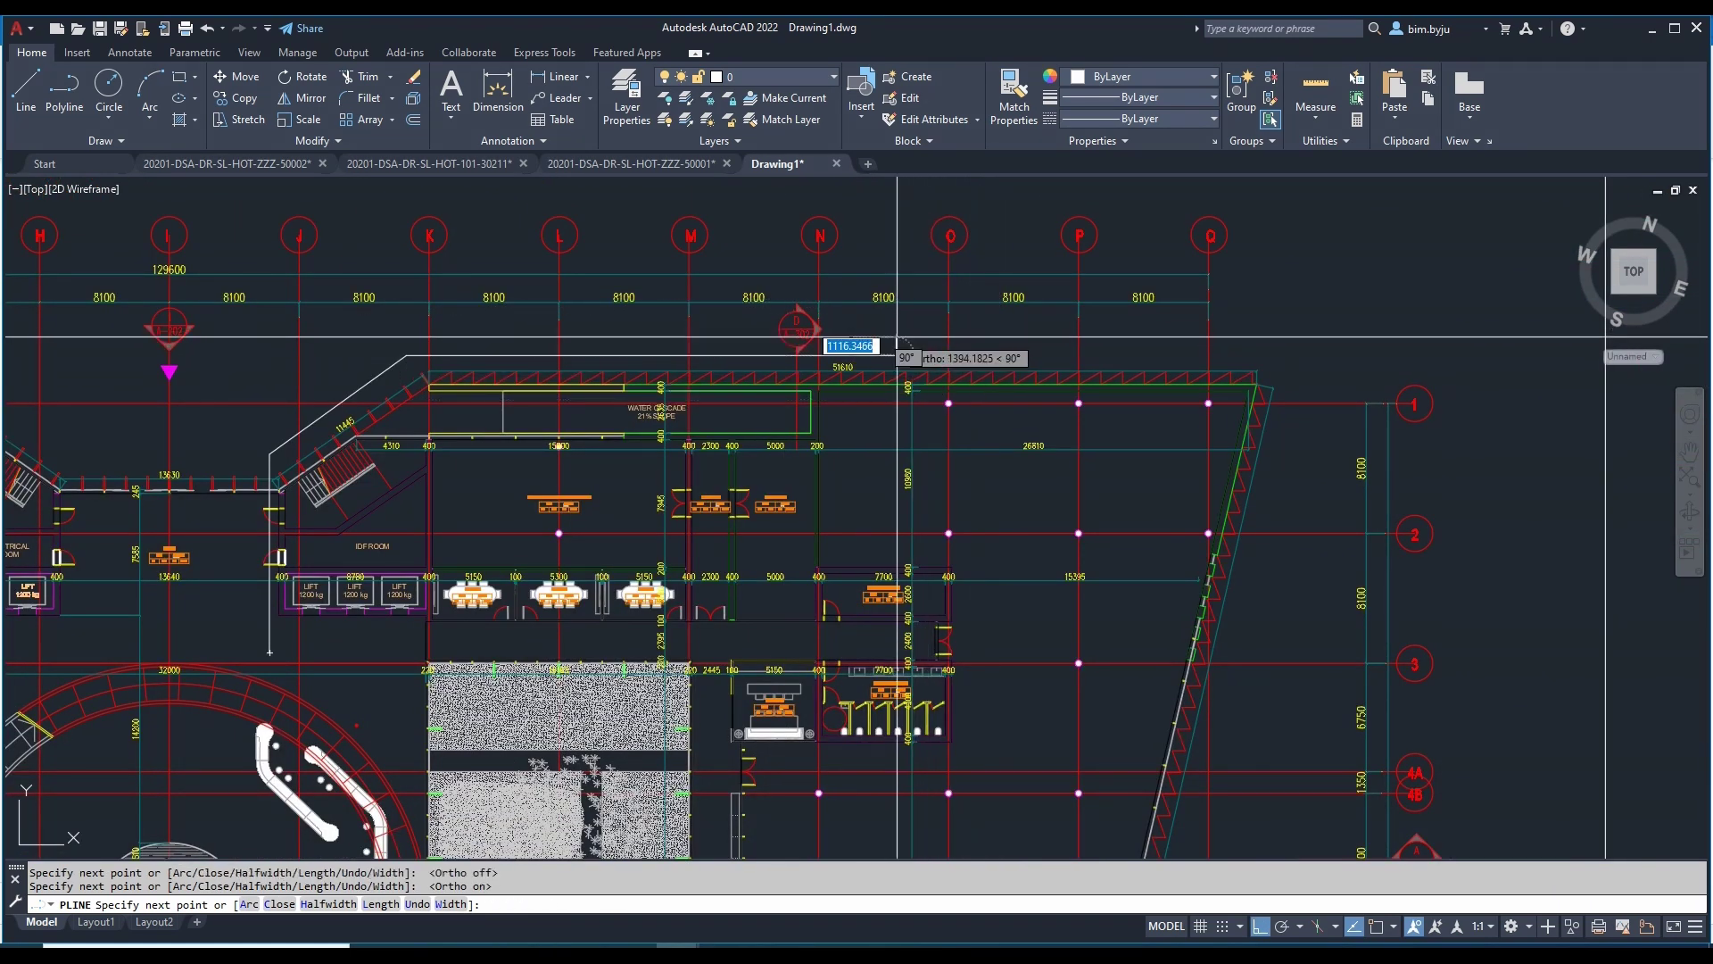
pyautogui.moveTo(897, 331); pyautogui.dragTo(909, 220, button='middle')
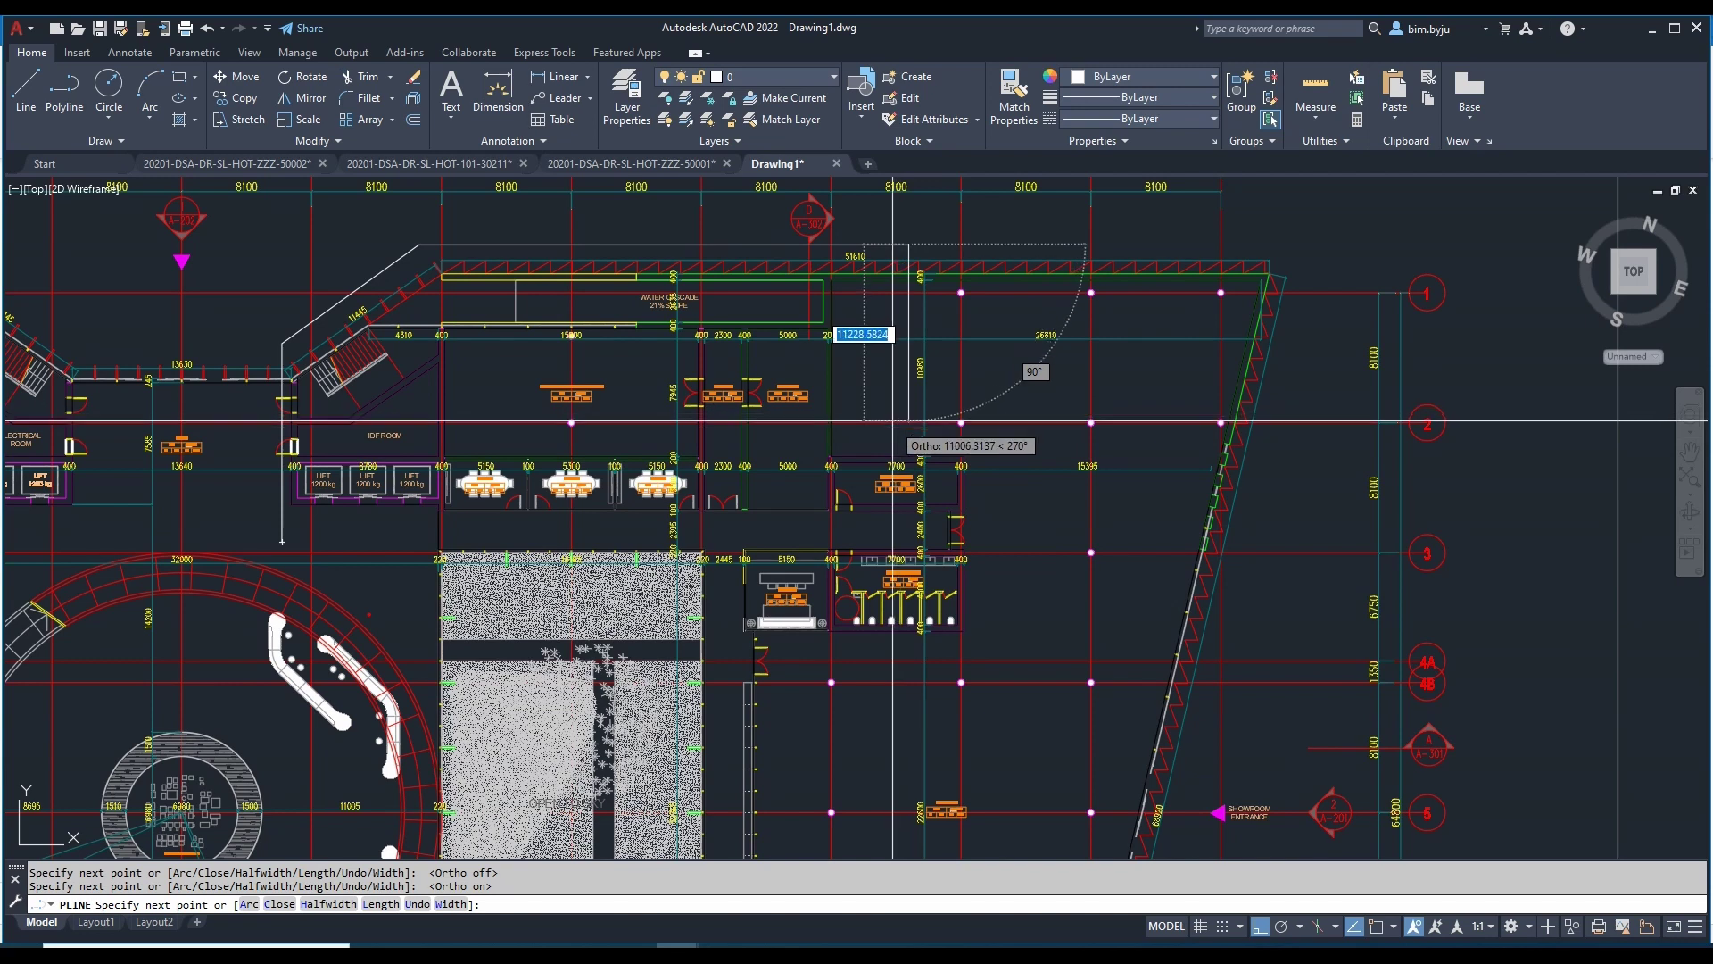
pyautogui.scroll(2, 887, 436)
pyautogui.click(893, 373)
pyautogui.click(1115, 374)
pyautogui.click(1111, 375)
pyautogui.click(1111, 644)
pyautogui.click(627, 672)
pyautogui.click(624, 583)
pyautogui.moveTo(331, 604); pyautogui.dragTo(924, 545, button='middle')
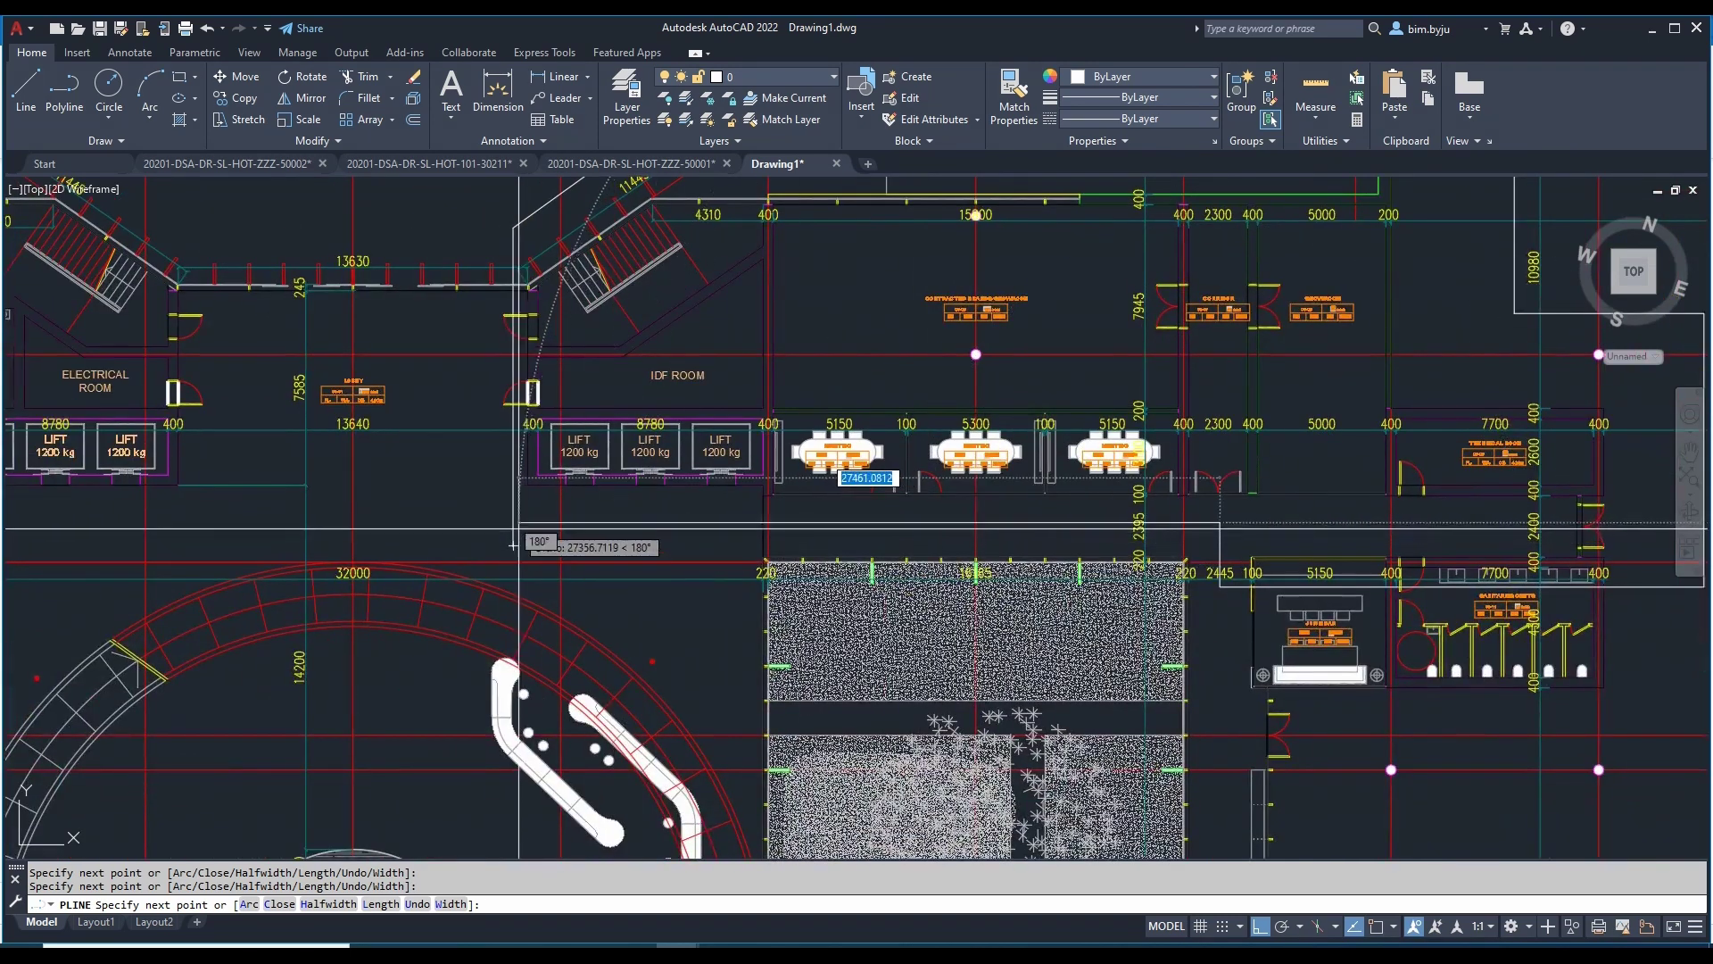
pyautogui.scroll(6, 514, 531)
pyautogui.press('Escape')
pyautogui.press('Escape')
pyautogui.press('Escape')
# Step: Trim the overrunning polyline end at the outline's southwest corner below the lifts
pyautogui.write('tr')
pyautogui.press('Return')
pyautogui.click(551, 554)
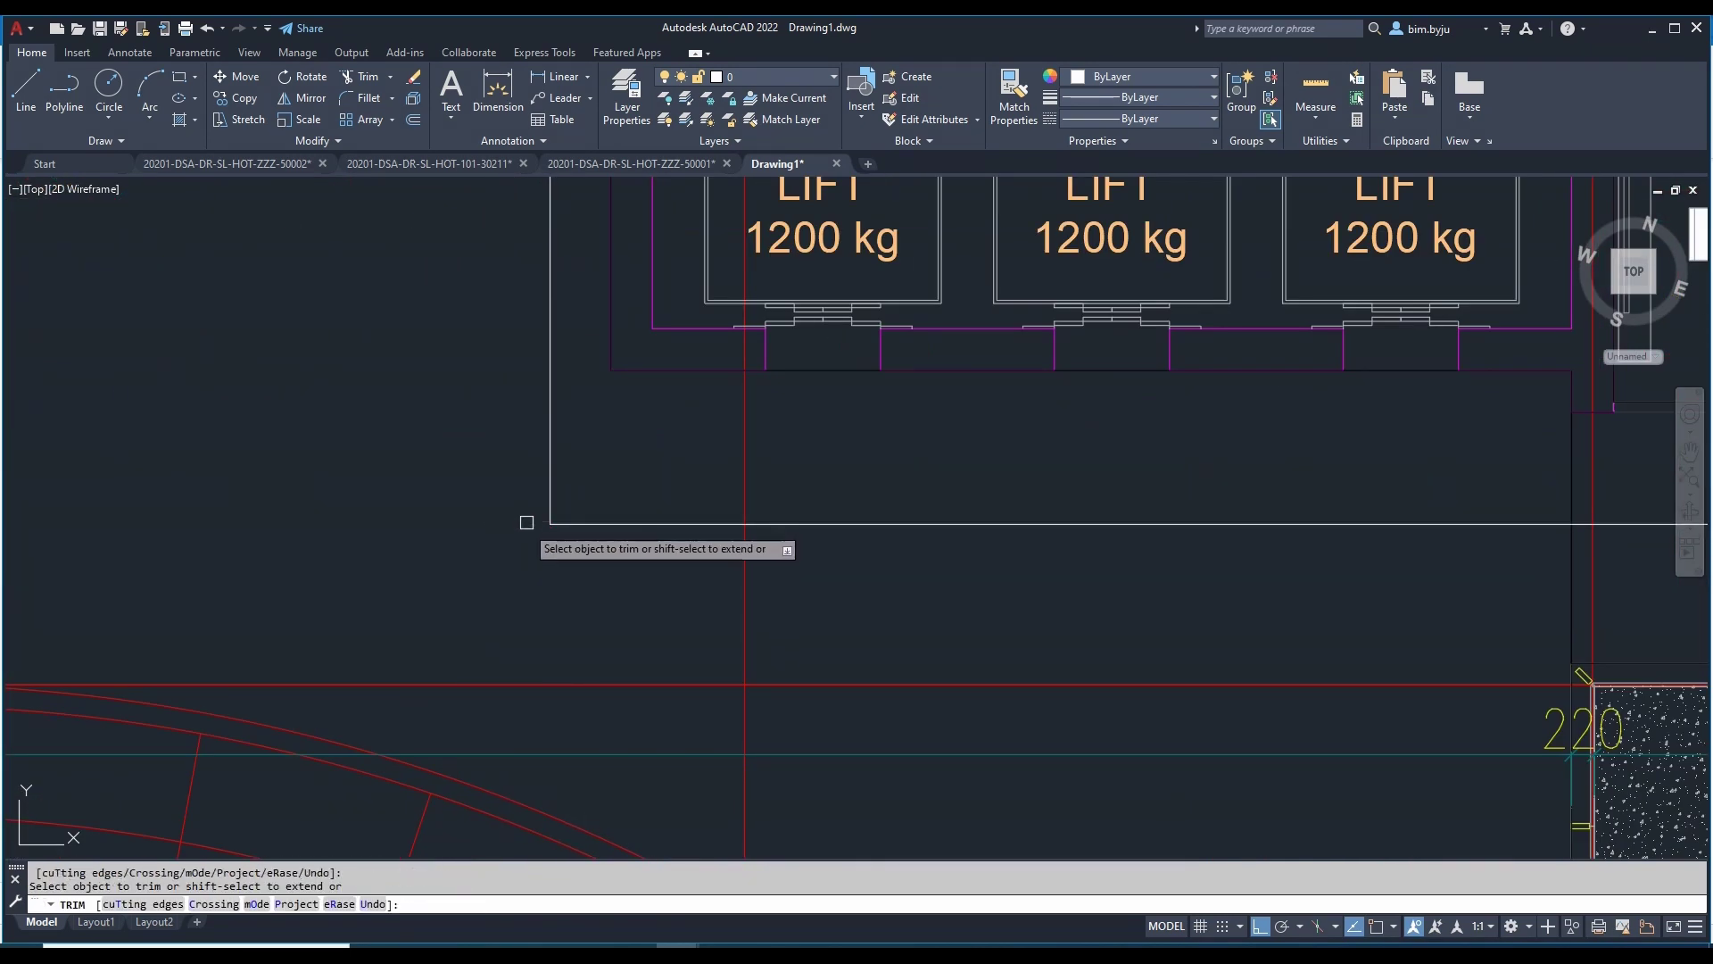
pyautogui.press('Escape')
pyautogui.press('Escape')
# Step: Select the finished polyline outline and set its color to magenta
pyautogui.scroll(-8, 527, 521)
pyautogui.click(637, 576)
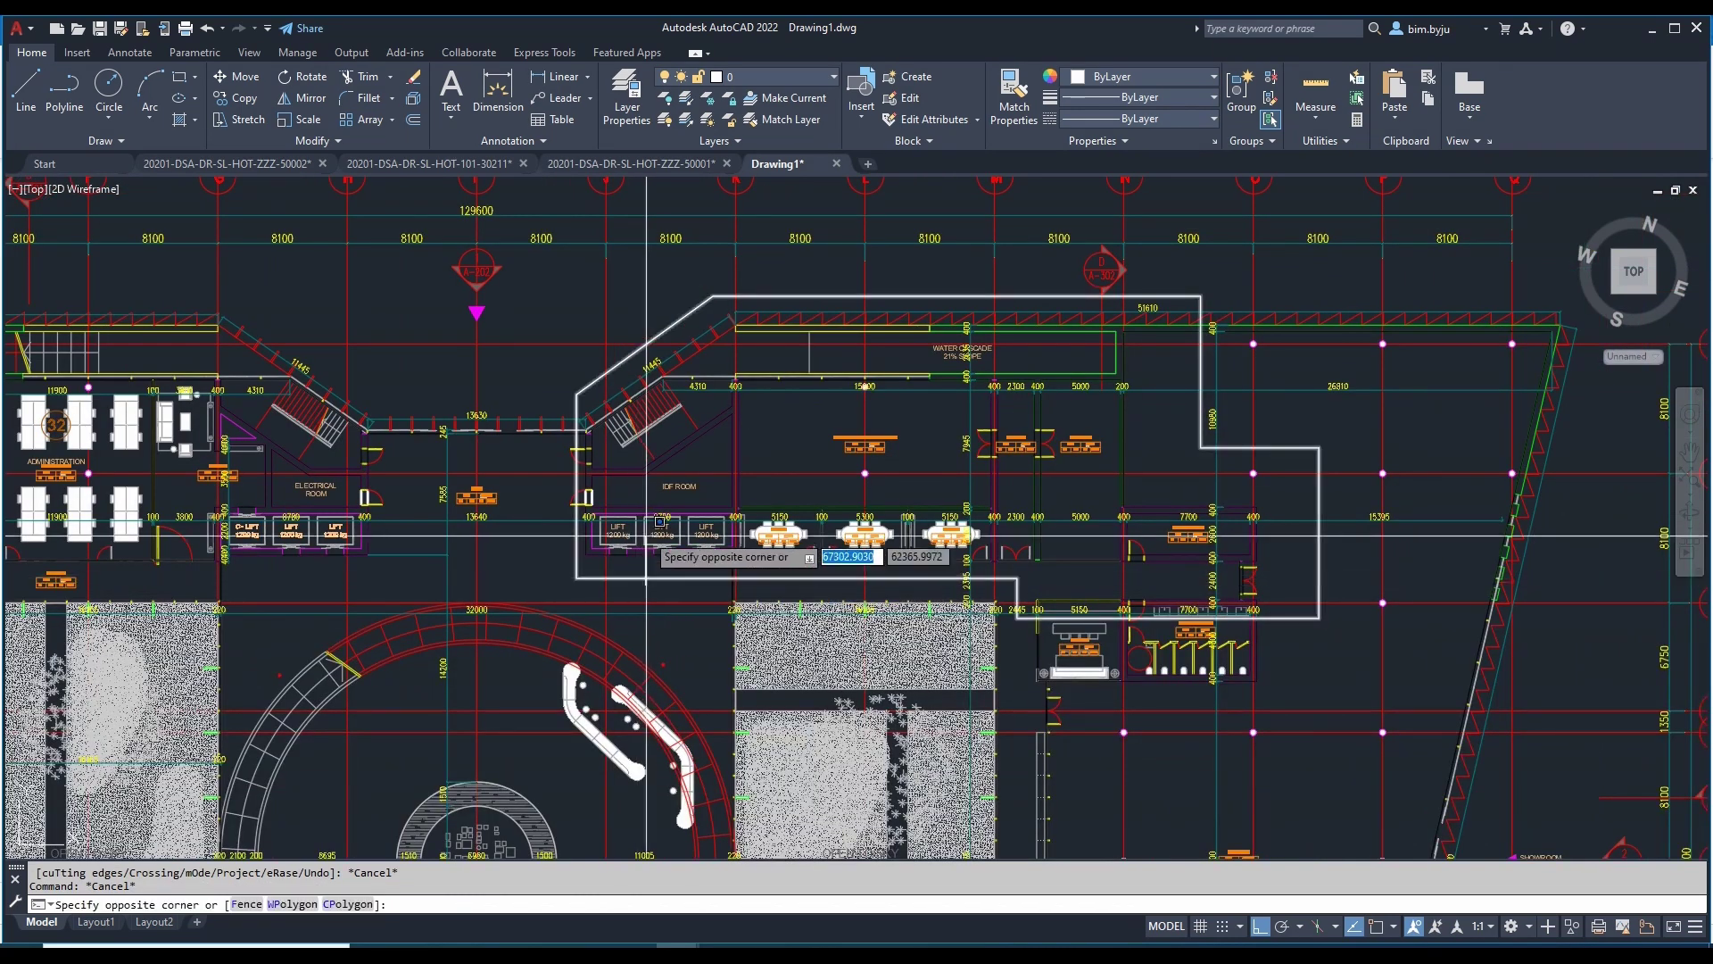
pyautogui.click(639, 579)
pyautogui.scroll(3, 996, 404)
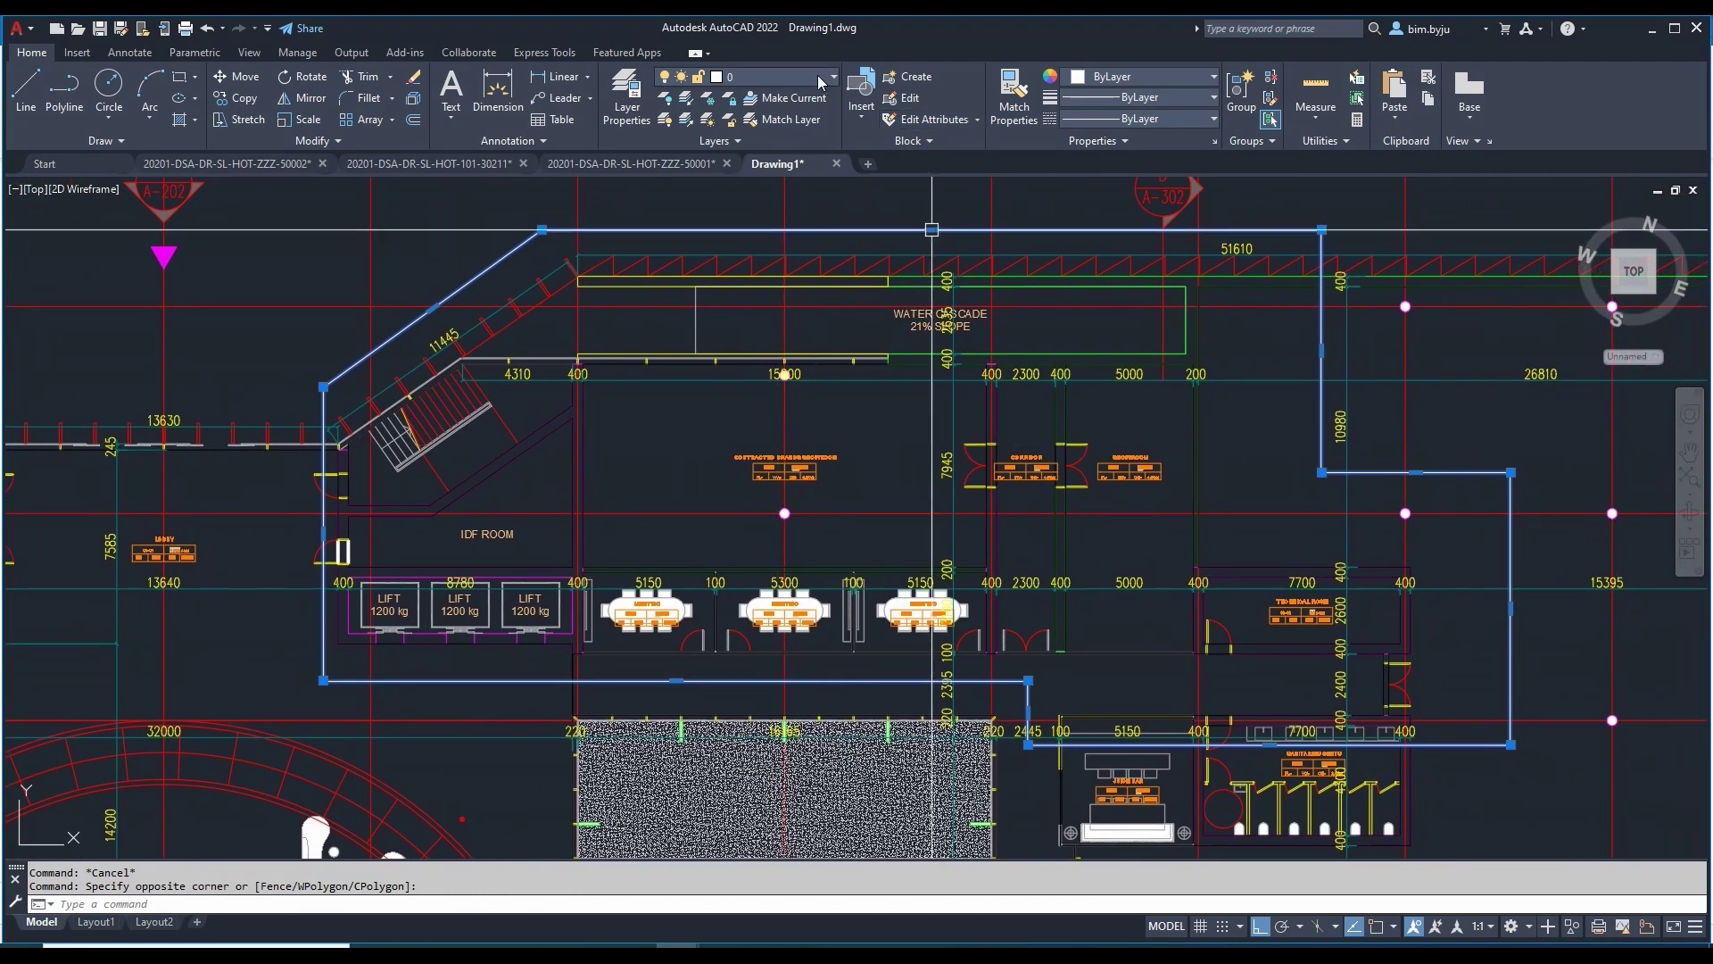
pyautogui.click(787, 78)
pyautogui.click(1143, 77)
pyautogui.click(1143, 76)
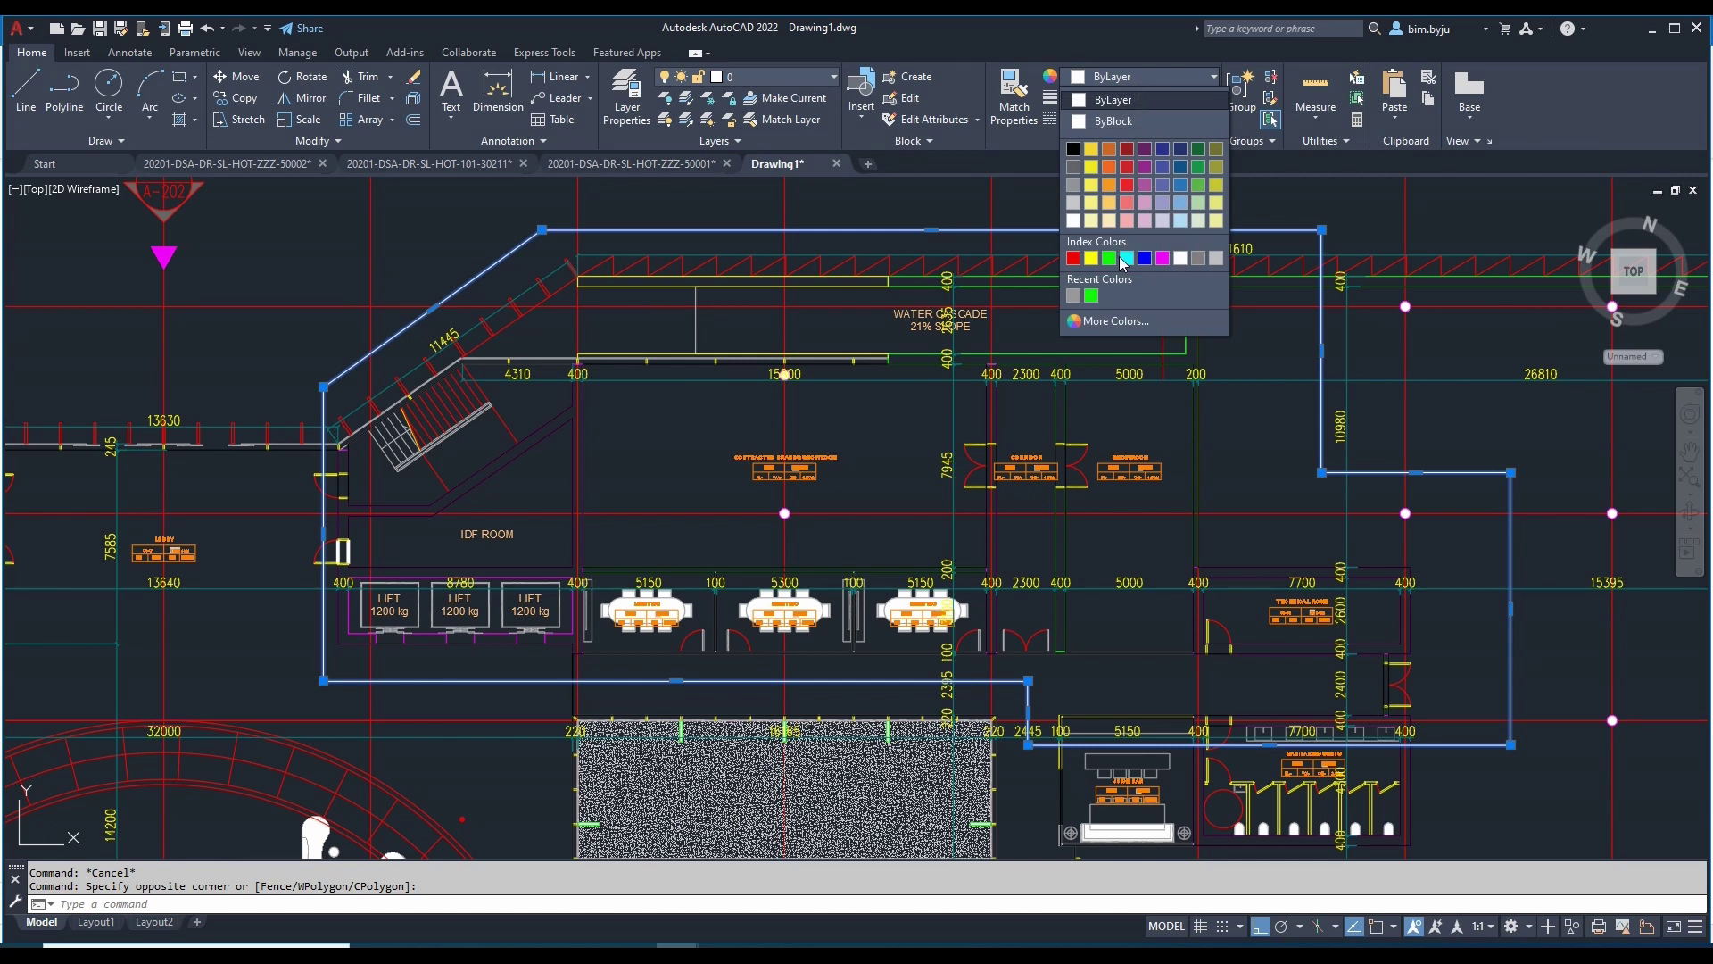
pyautogui.click(1163, 258)
pyautogui.press('Escape')
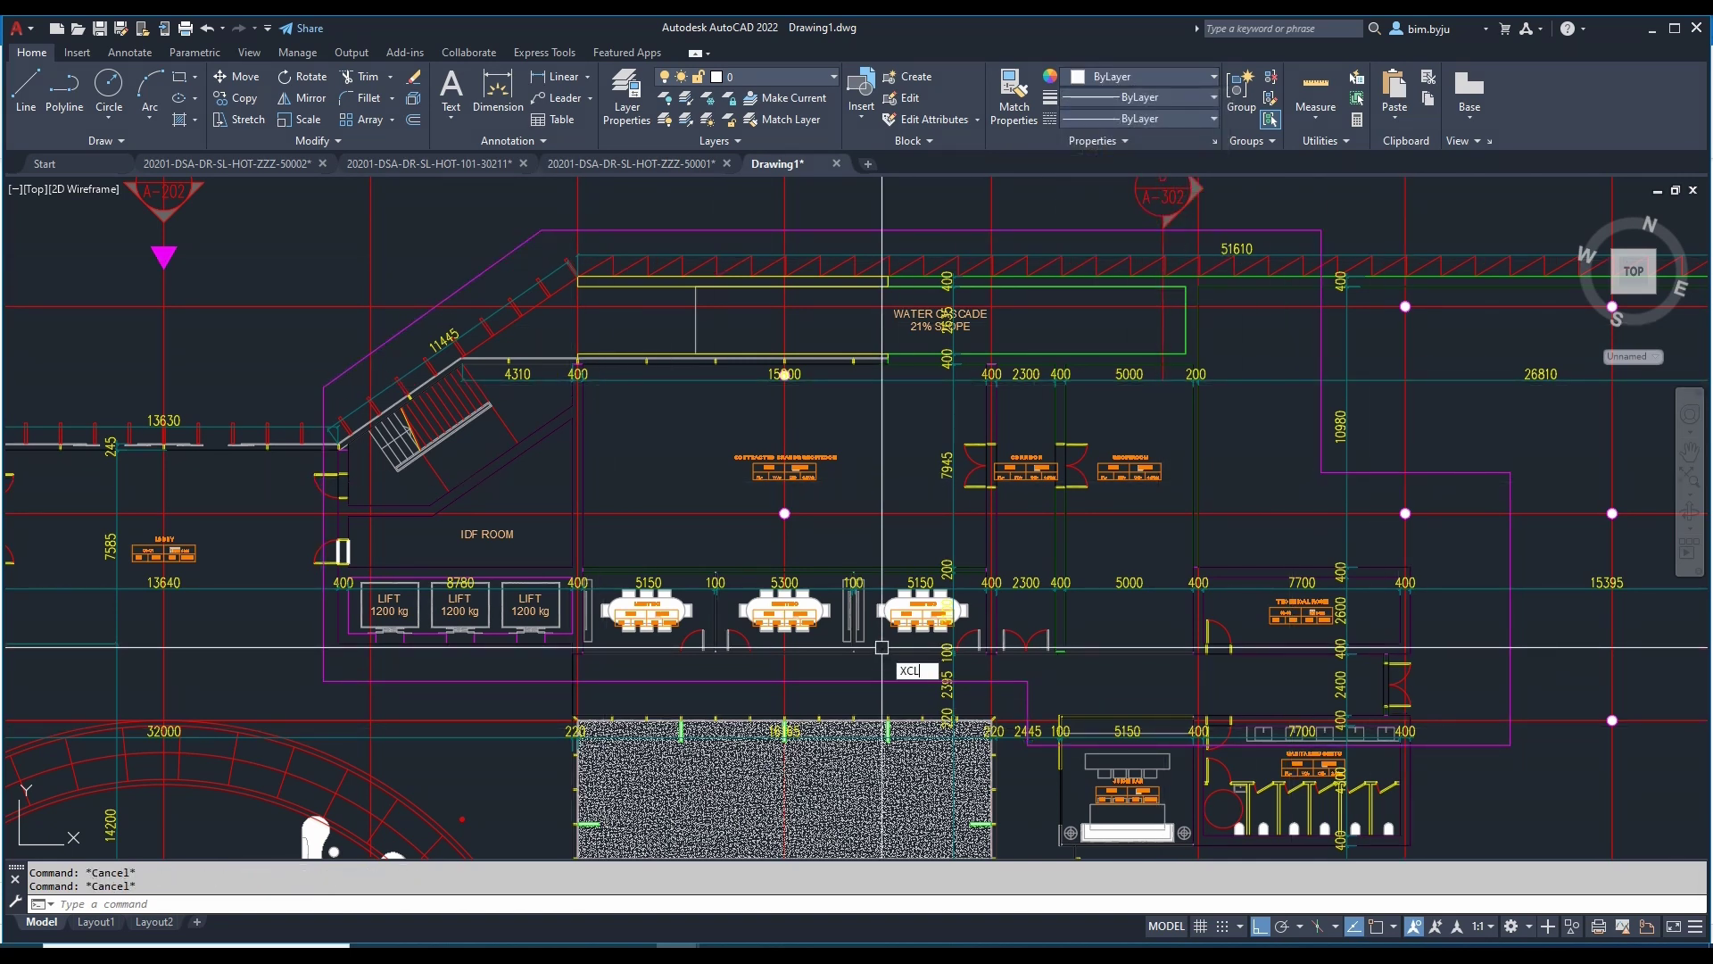
# Step: Clip the floor plan reference with XCLIP, using a new boundary picked from the magenta polyline
pyautogui.press('Return')
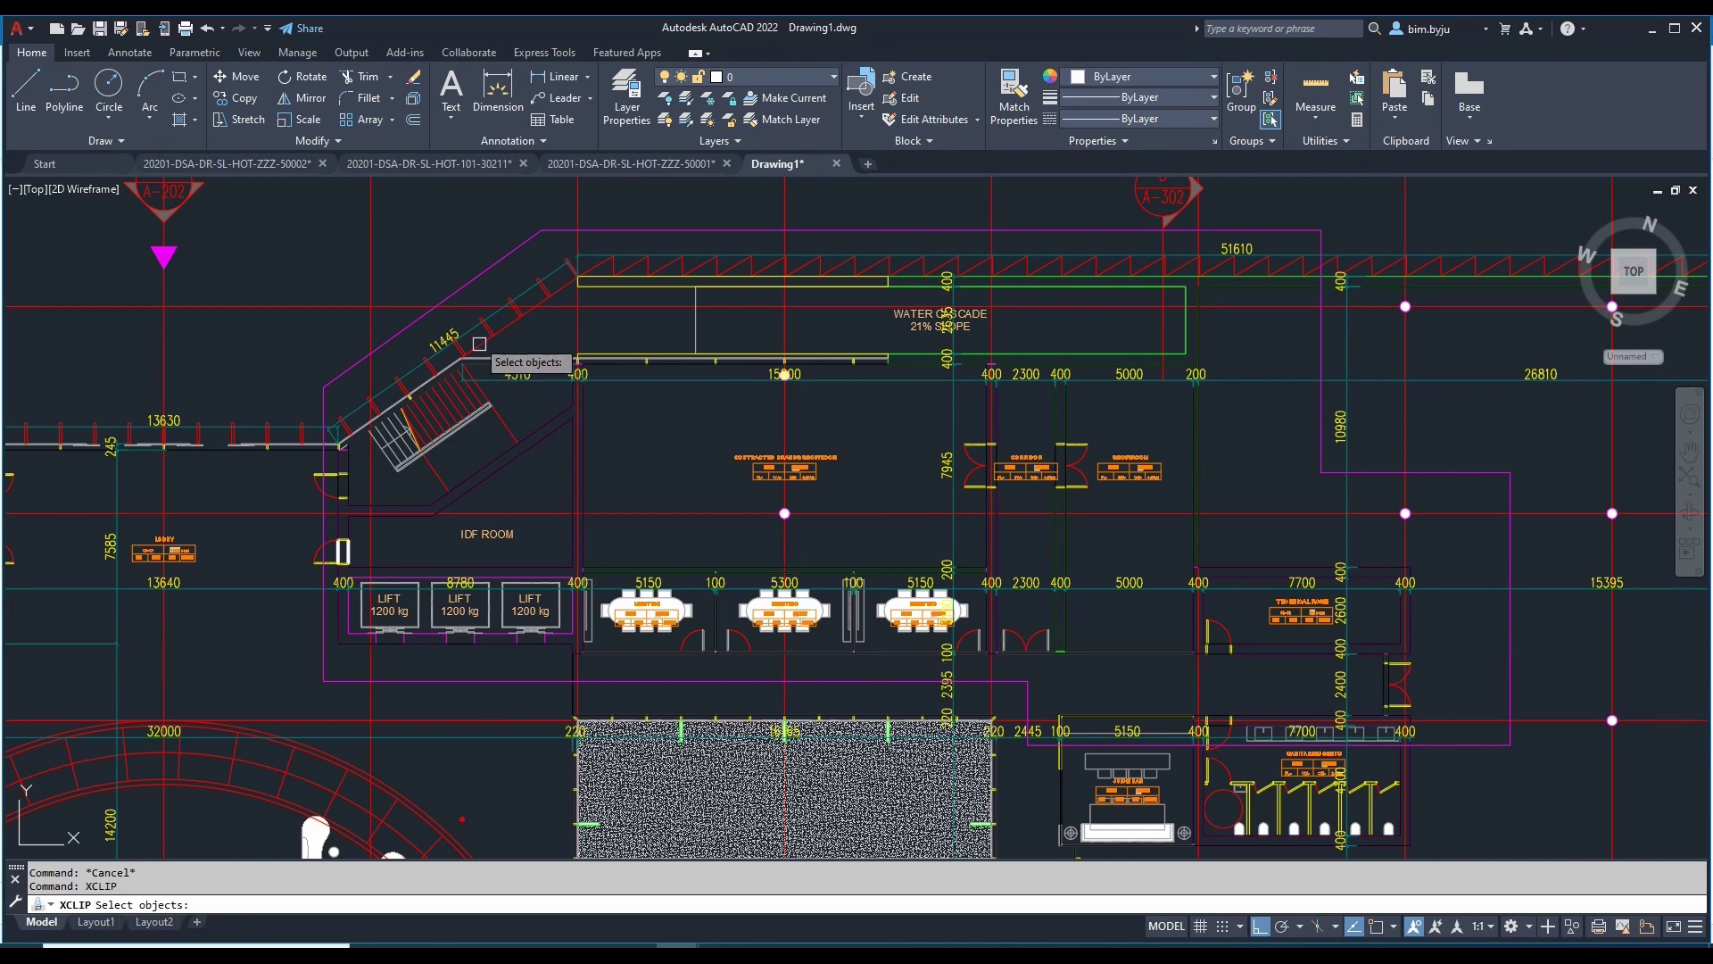
pyautogui.press('Return')
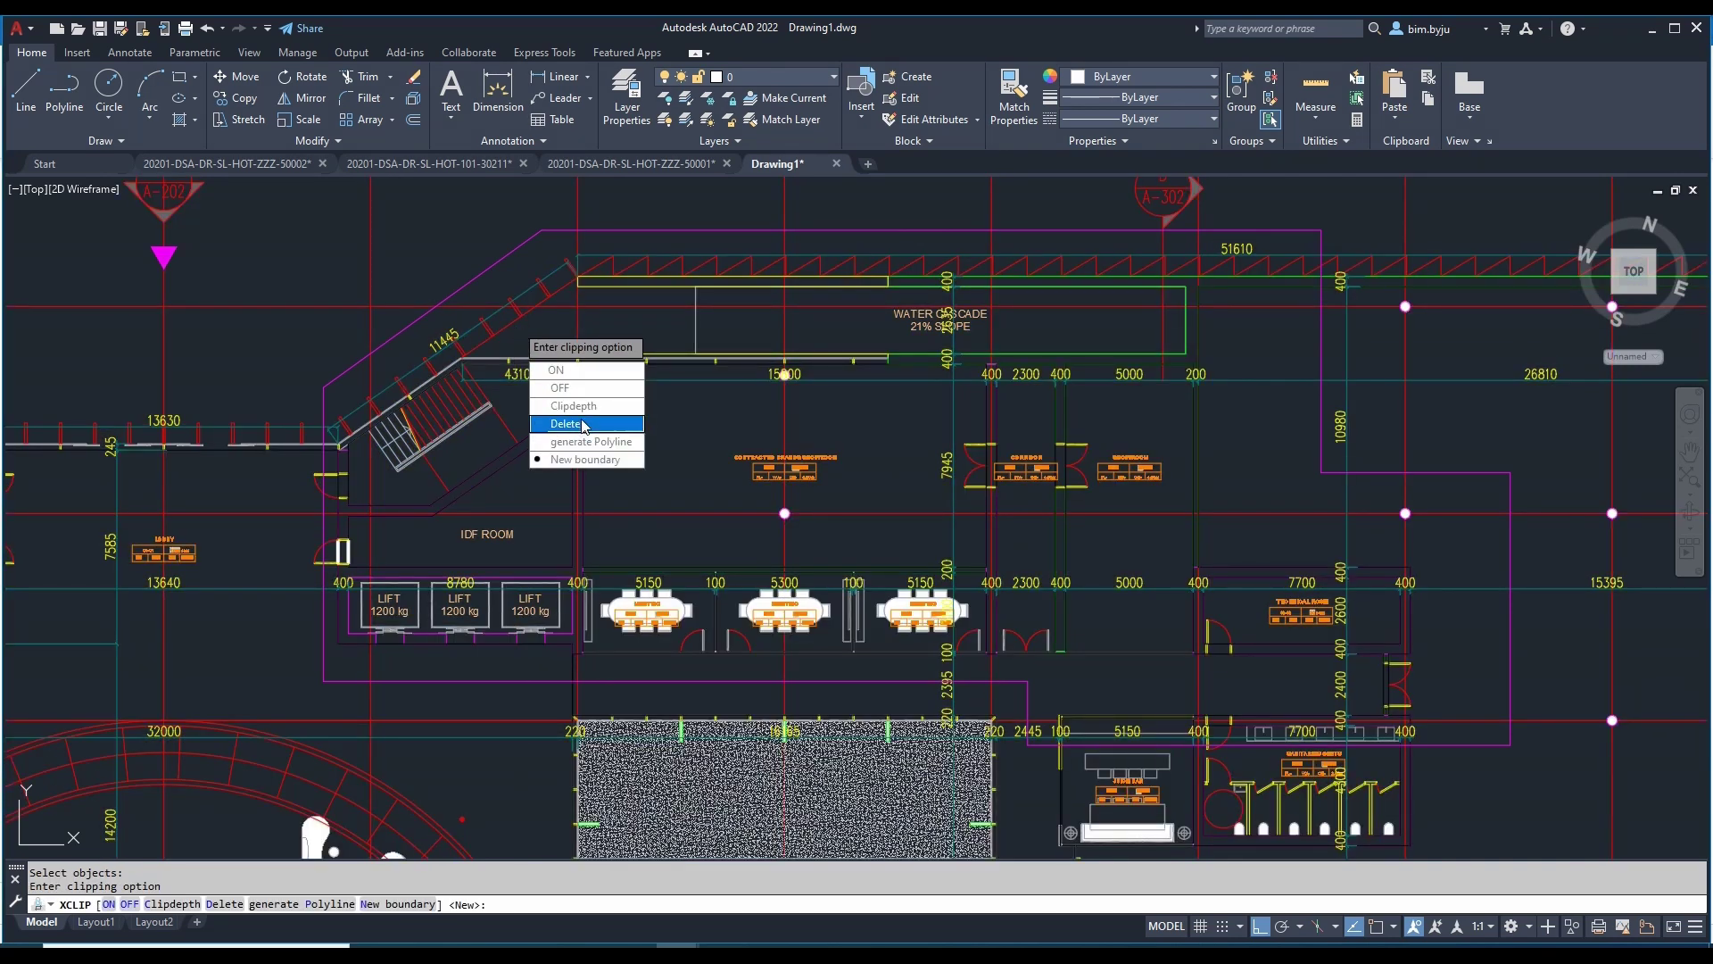
pyautogui.click(576, 461)
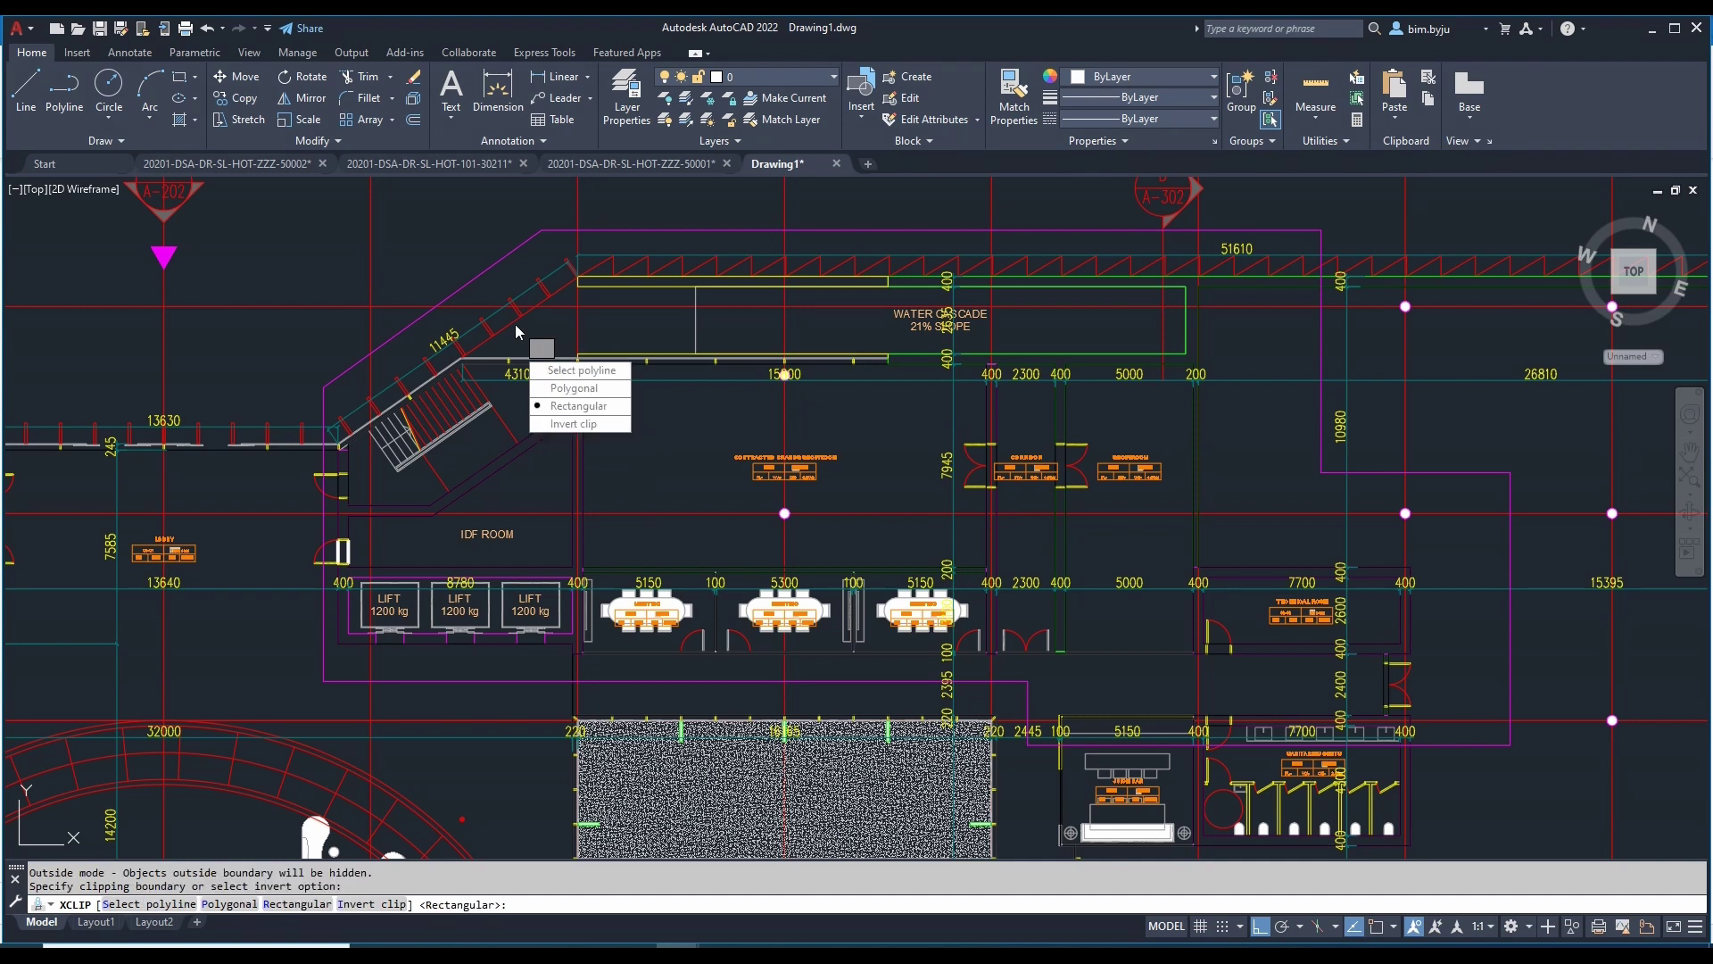
pyautogui.click(576, 370)
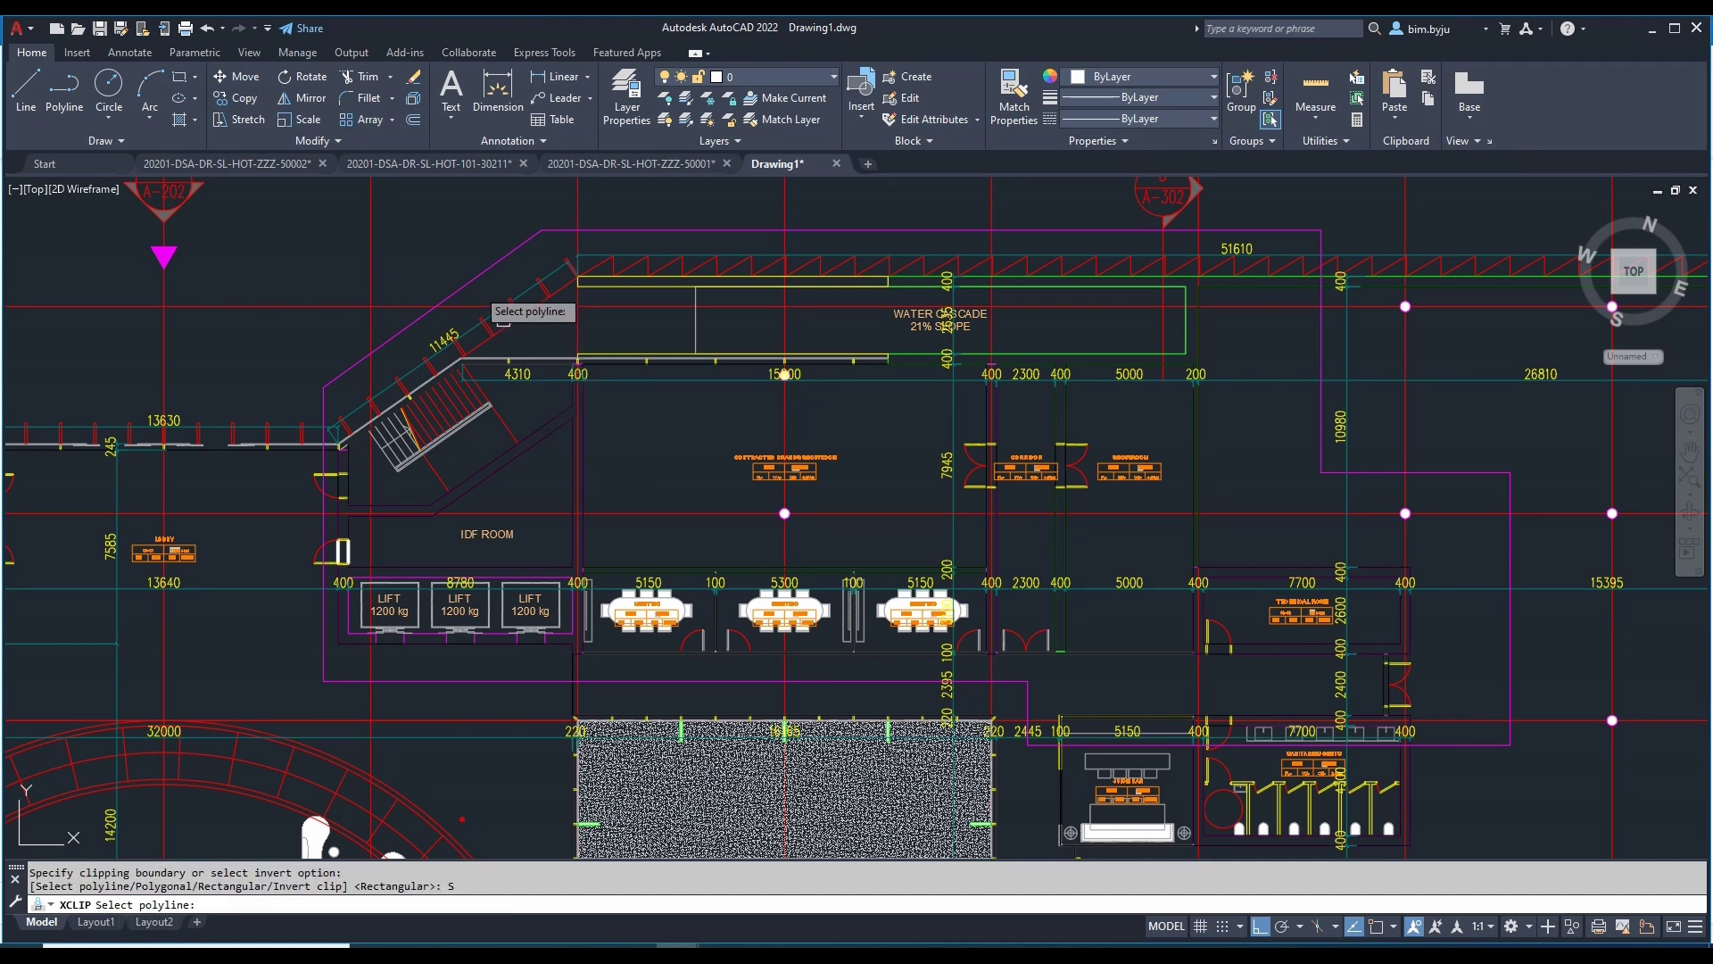
pyautogui.click(475, 276)
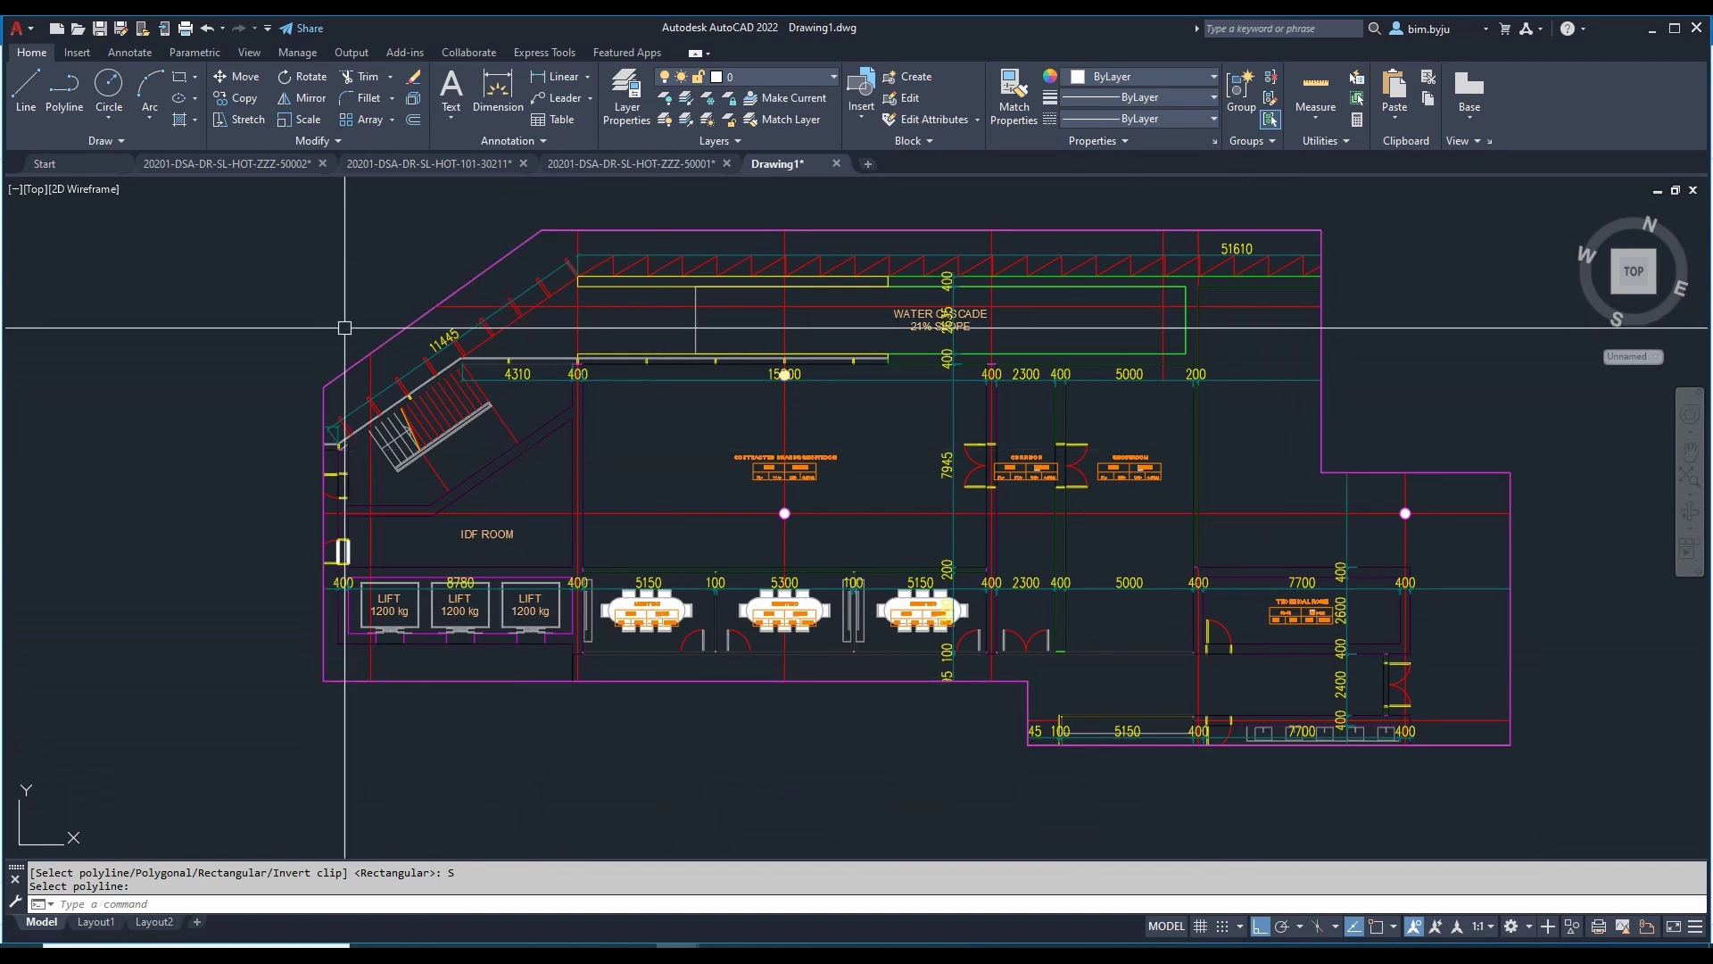
# Step: Stretch the lower corner of the magenta polyline's diagonal edge straight down, away from the clip frame
pyautogui.click(323, 411)
pyautogui.scroll(2, 323, 410)
pyautogui.click(322, 377)
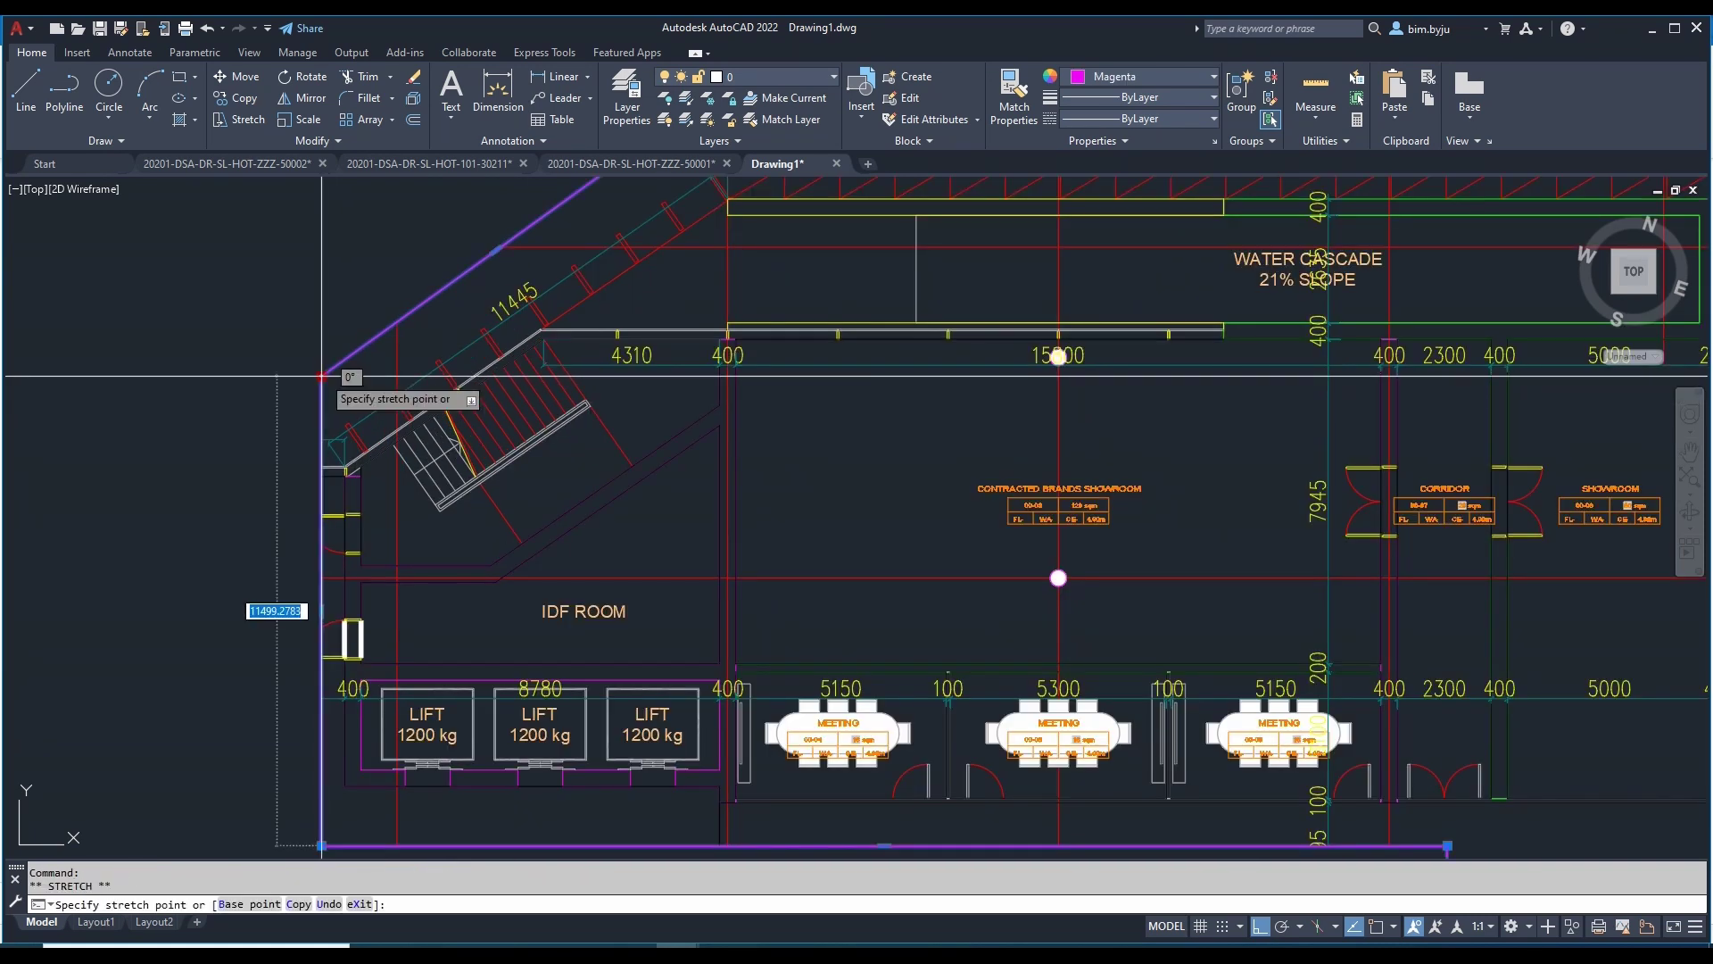
pyautogui.click(315, 442)
pyautogui.moveTo(682, 200); pyautogui.dragTo(677, 427, button='middle')
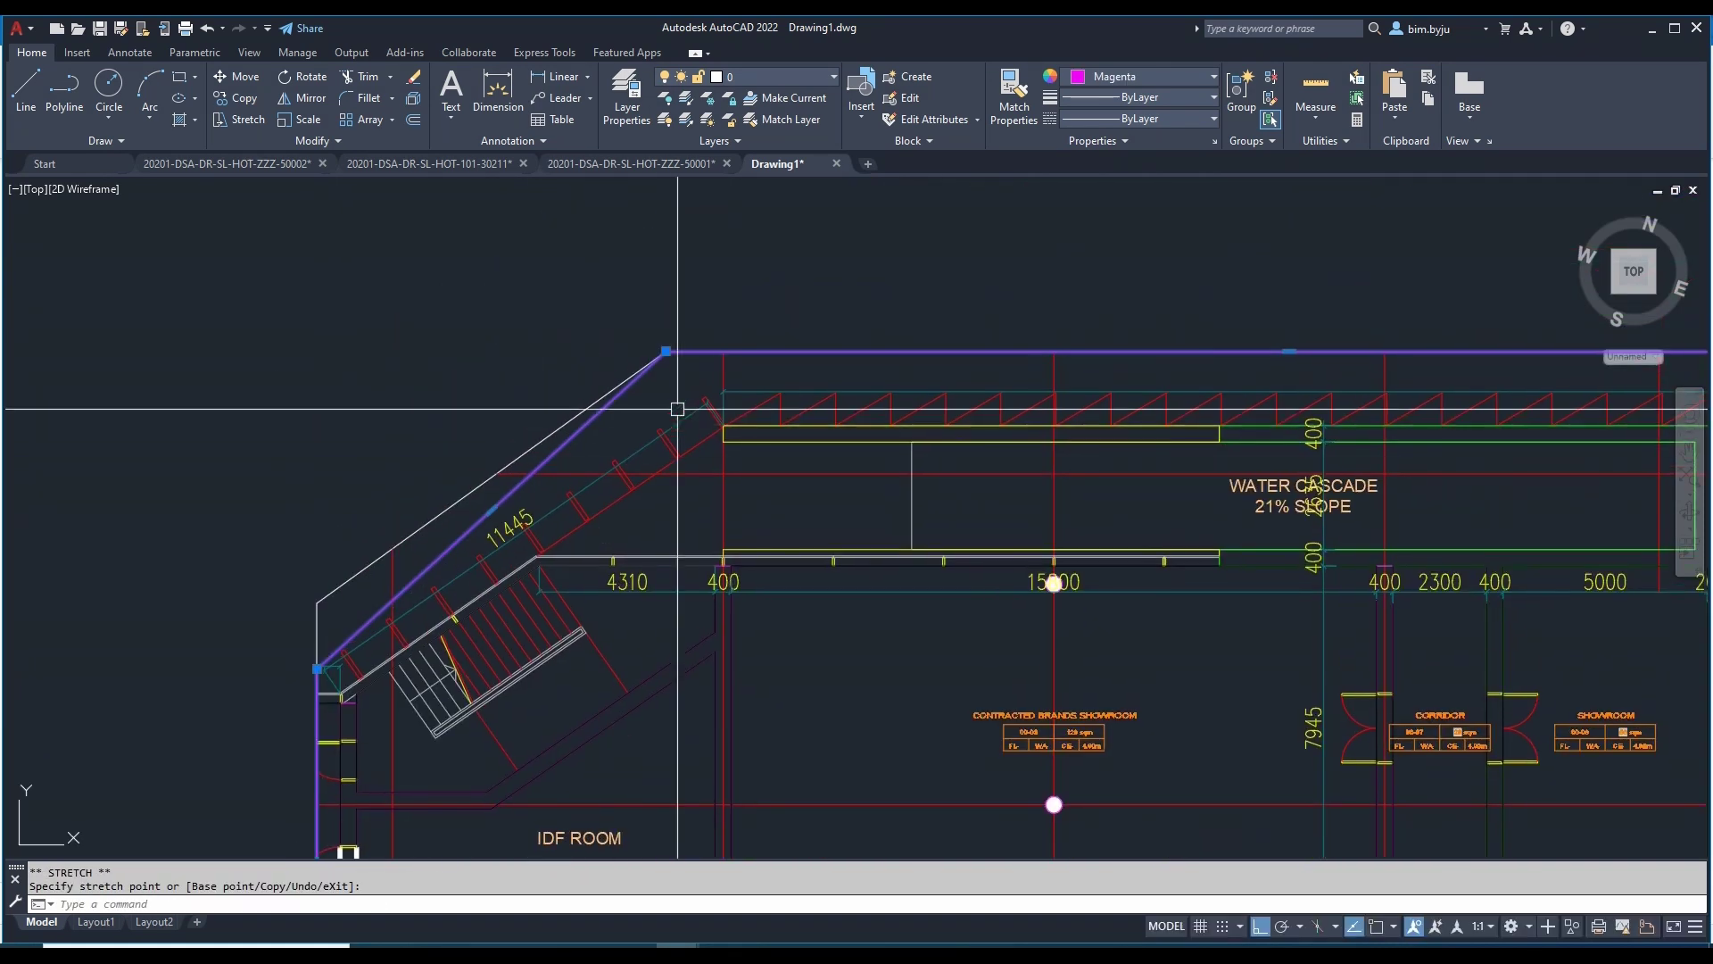
# Step: Erase the magenta polyline, keeping only the clipped reference
pyautogui.press('Escape')
pyautogui.press('Escape')
pyautogui.press('Return')
pyautogui.scroll(-4, 667, 362)
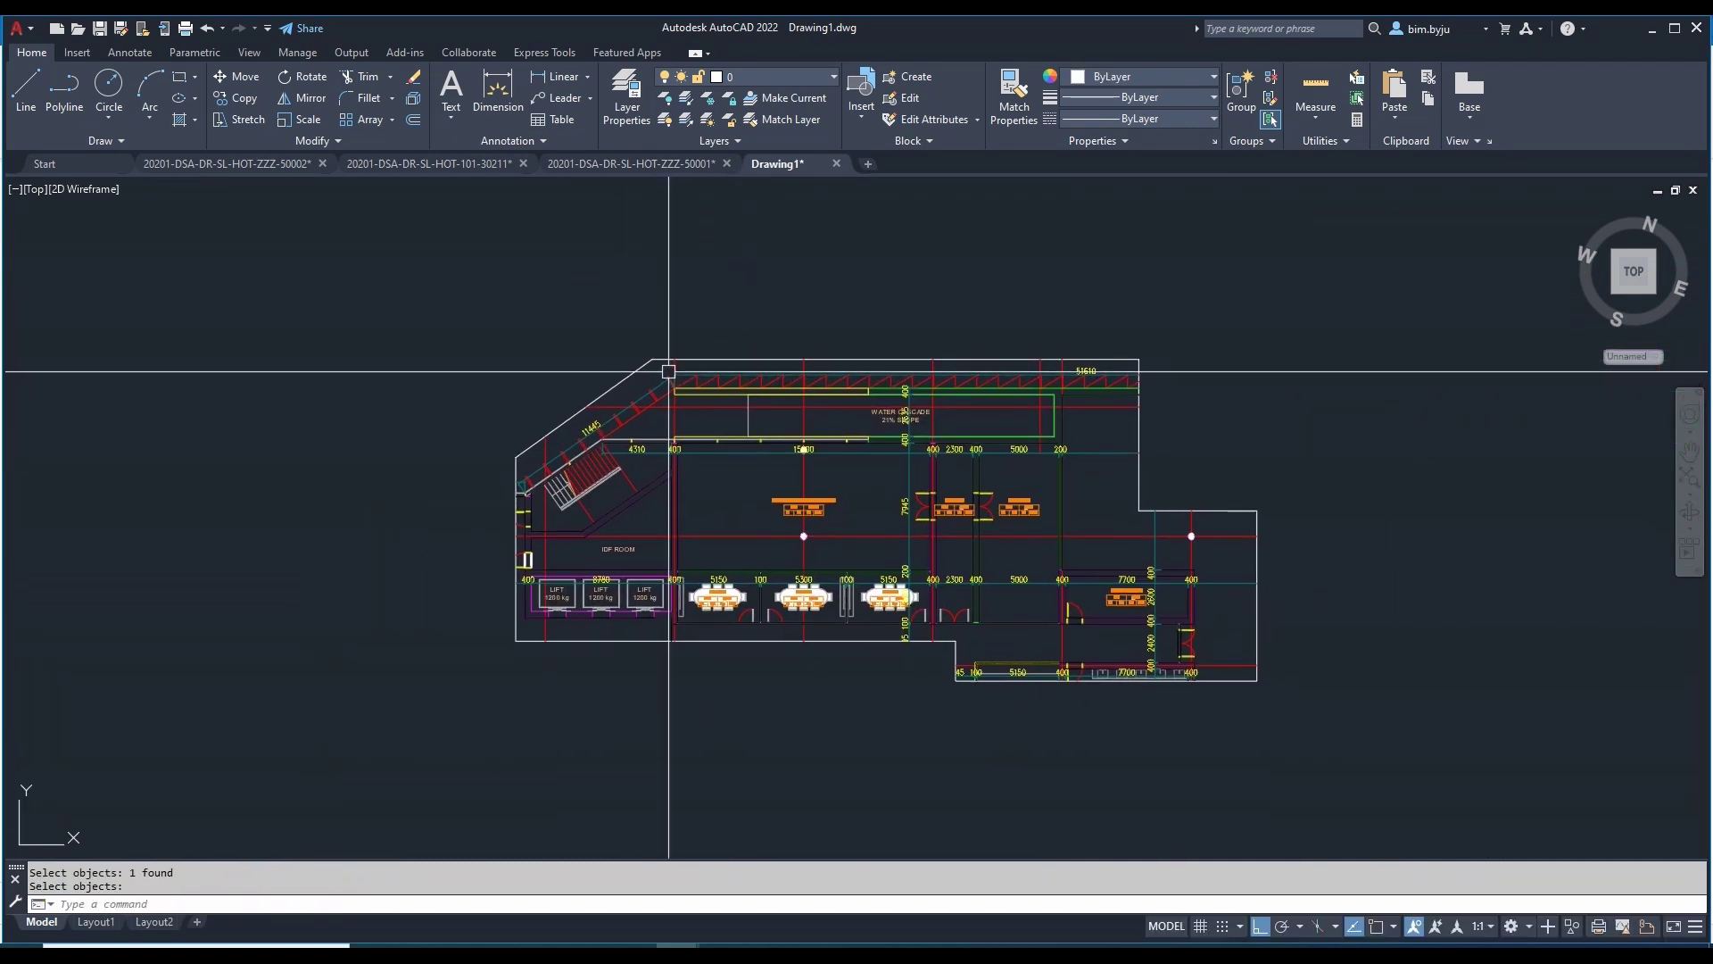
# Step: Copy the newly clipped reference to the empty space just east of the earlier clipped Pharmacy and SSS Store copy
pyautogui.scroll(-2, 665, 360)
pyautogui.moveTo(665, 361); pyautogui.dragTo(609, 364, button='middle')
pyautogui.scroll(2, 797, 398)
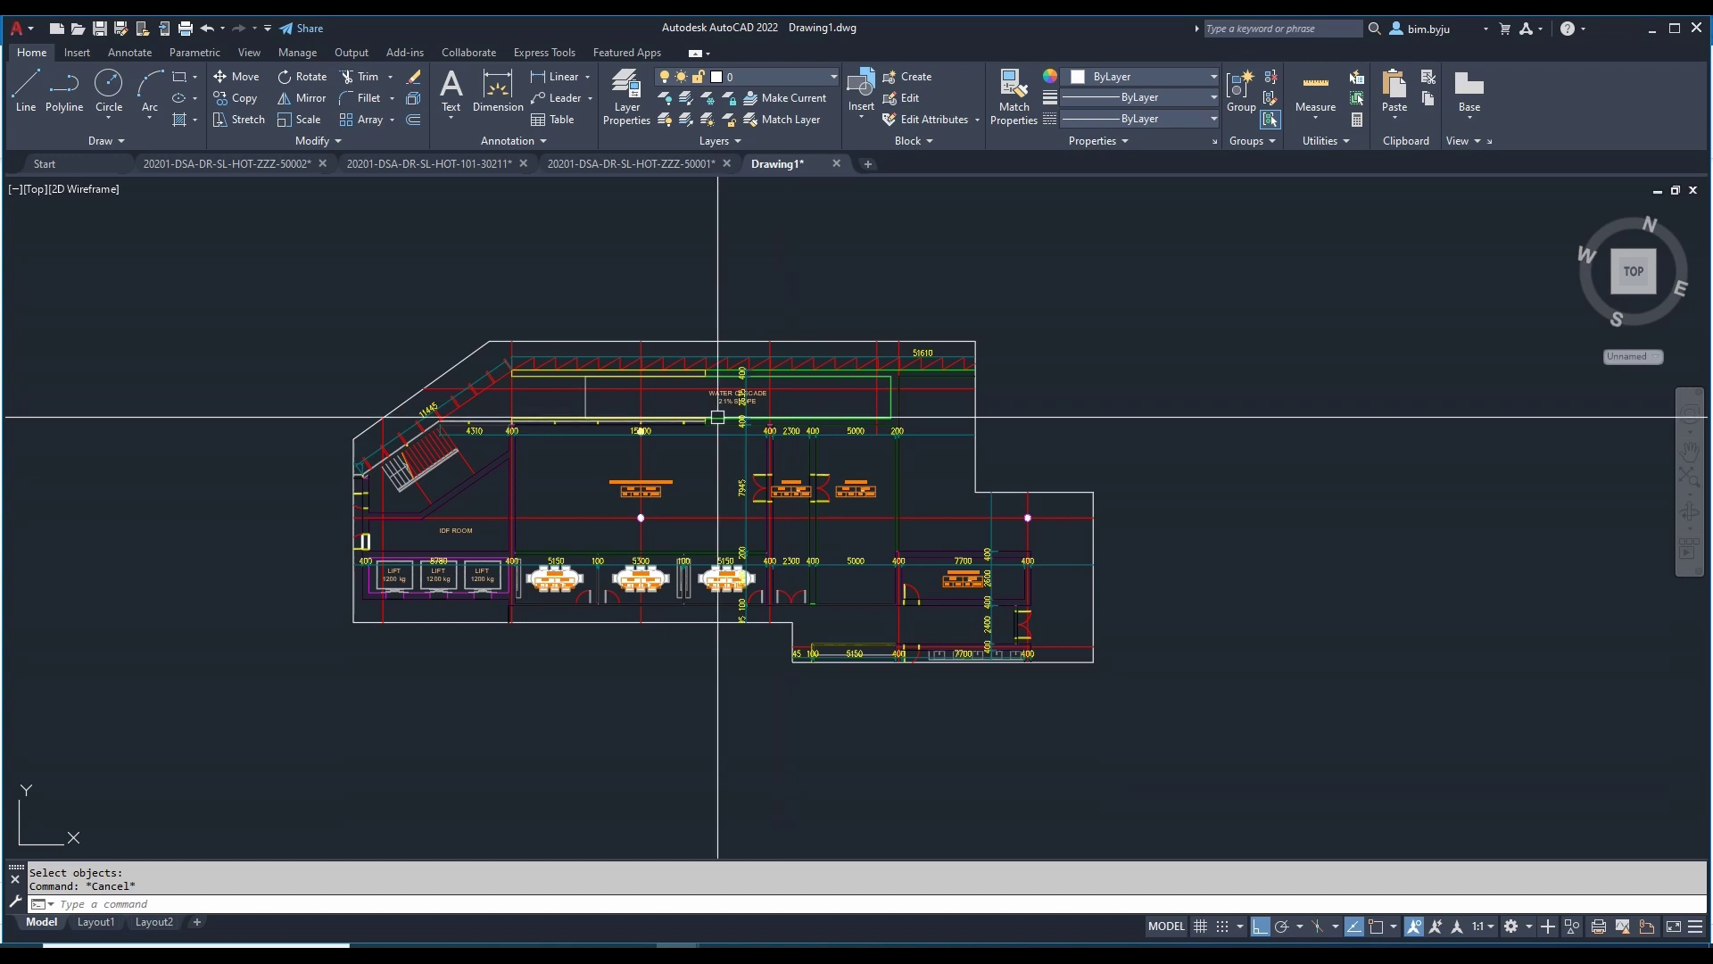
pyautogui.moveTo(736, 440); pyautogui.dragTo(768, 490, button='middle')
pyautogui.scroll(-6, 759, 490)
pyautogui.scroll(3, 913, 521)
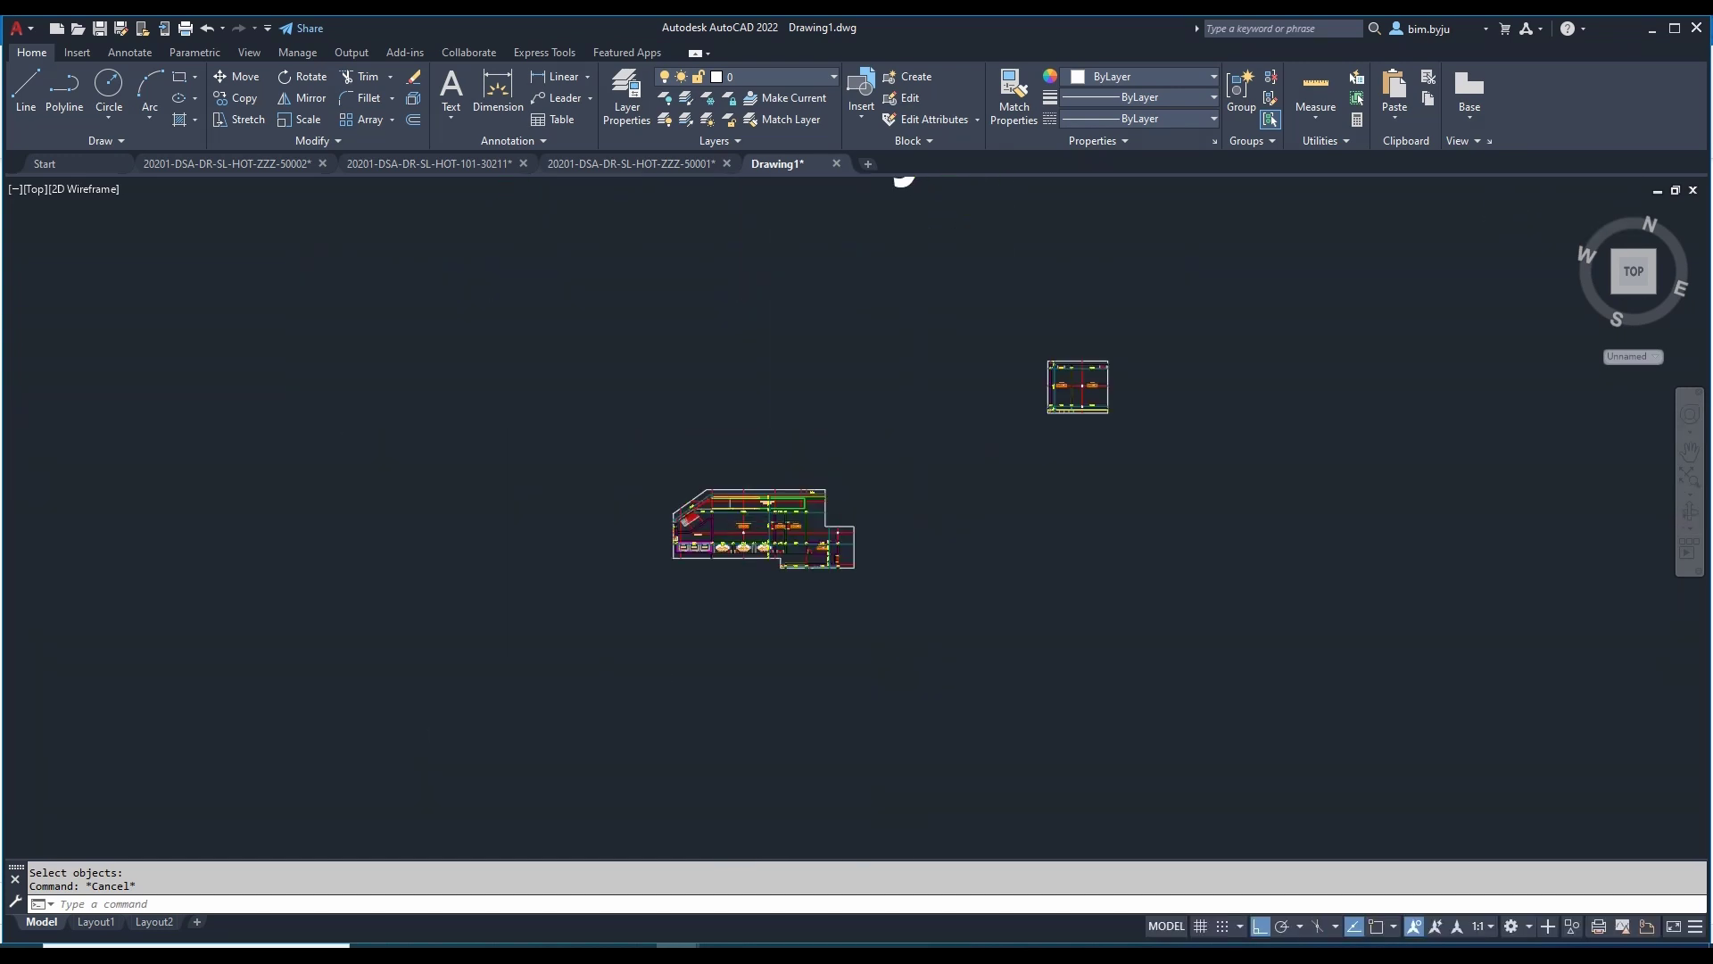
pyautogui.press('Return')
pyautogui.click(838, 463)
pyautogui.click(748, 569)
pyautogui.press('Return')
pyautogui.click(722, 593)
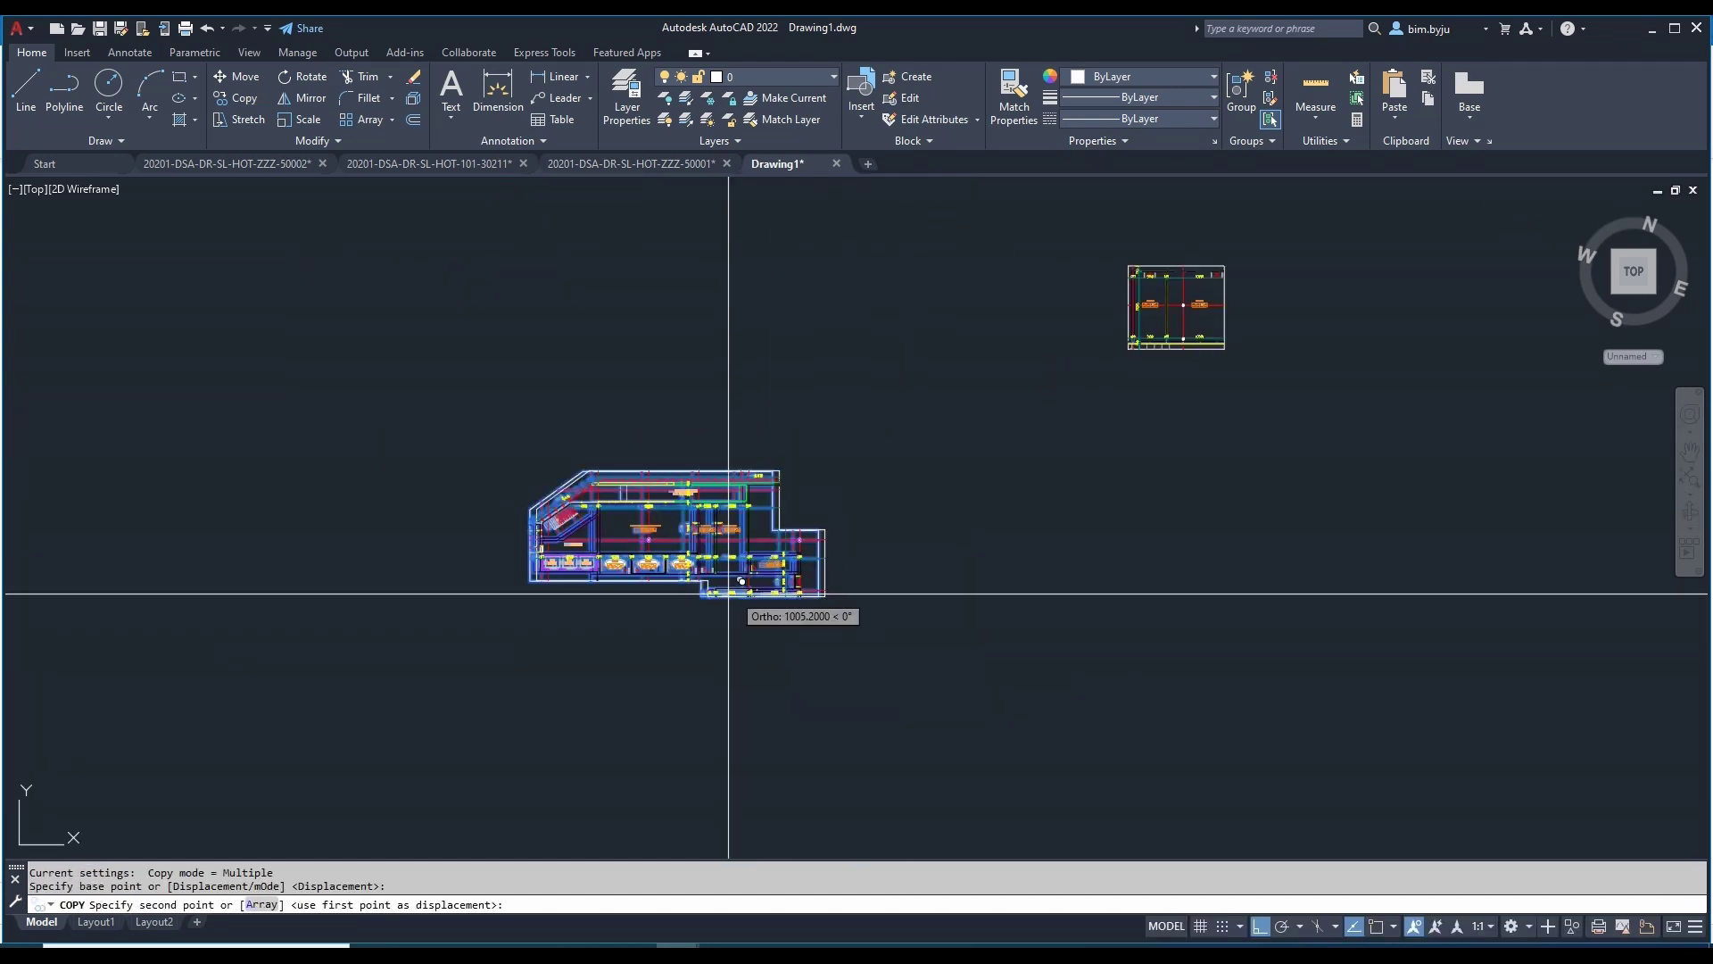
pyautogui.scroll(-4, 740, 593)
pyautogui.press('F8')
pyautogui.scroll(2, 1115, 504)
pyautogui.click(975, 501)
pyautogui.press('Escape')
pyautogui.press('Escape')
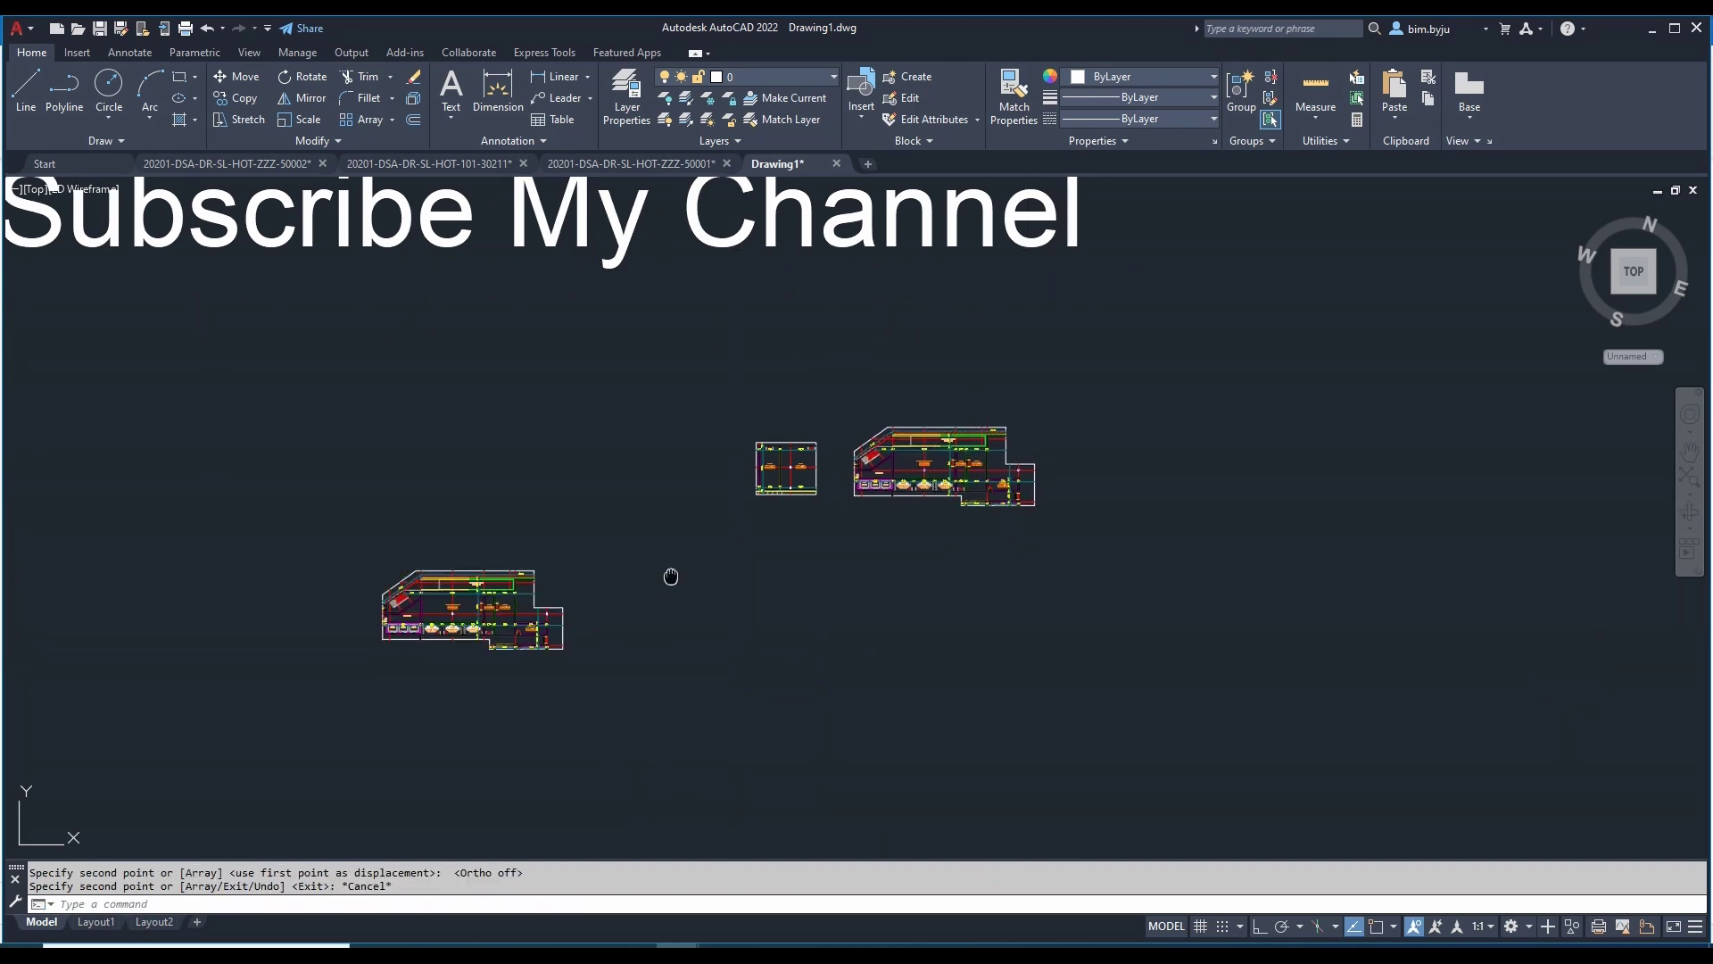
# Step: Delete the clip boundary of the original floor plan reference with XCLIP
pyautogui.scroll(5, 849, 524)
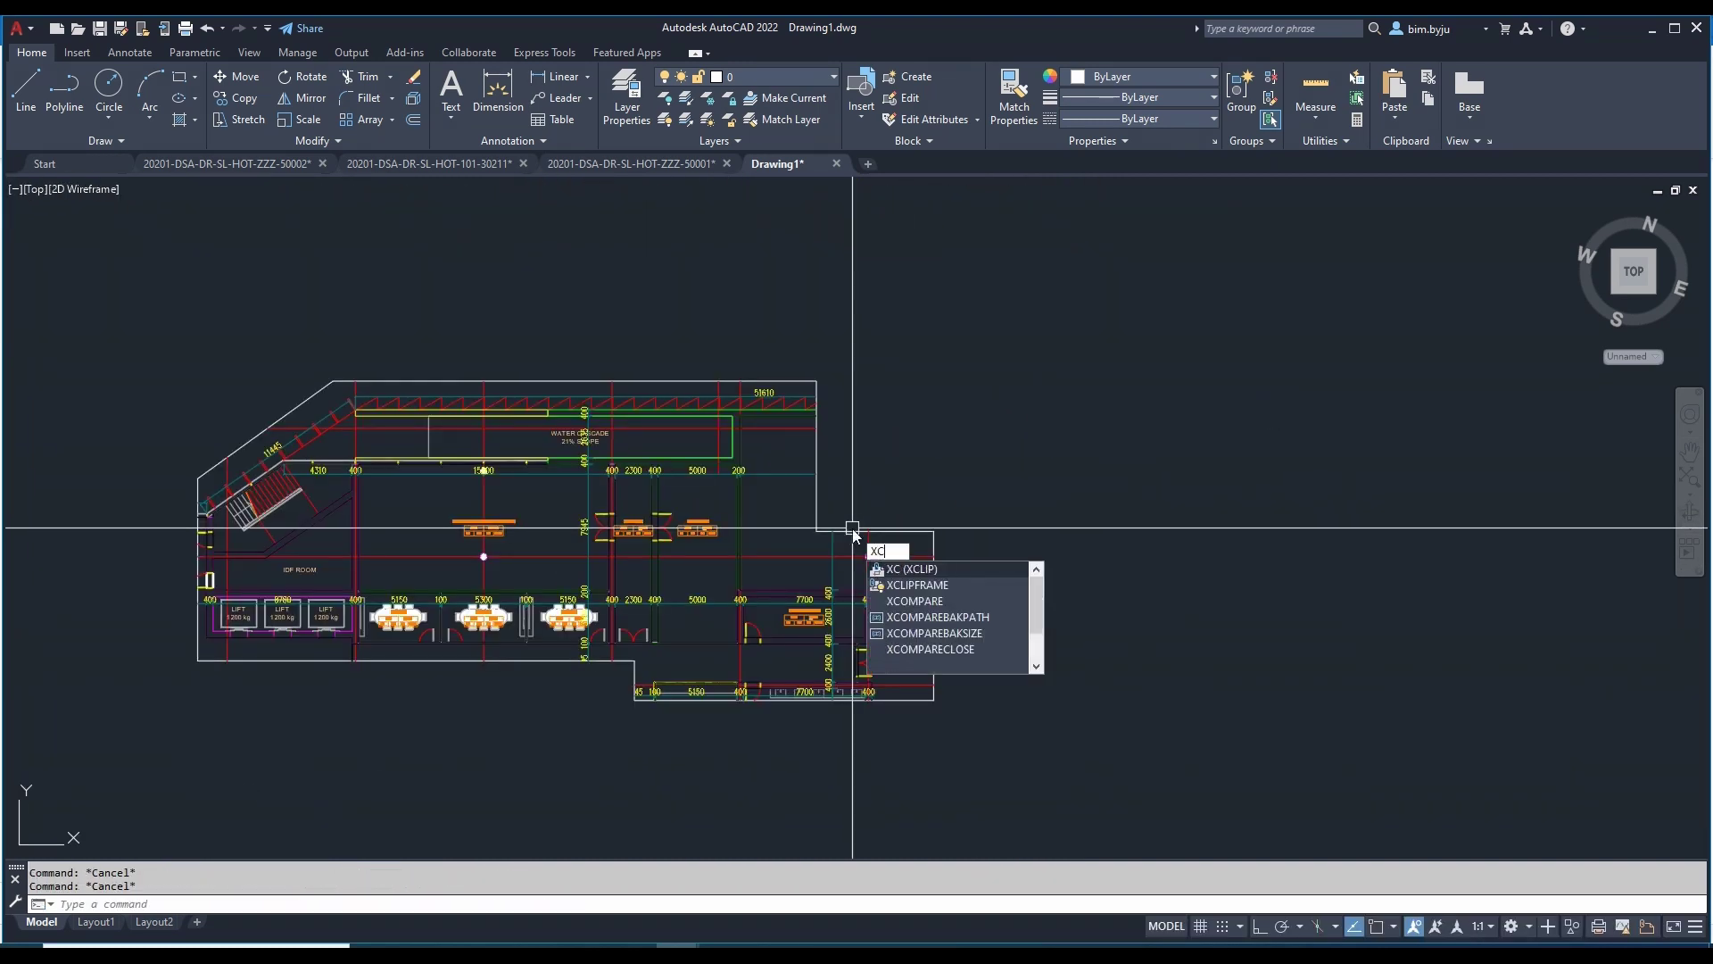
pyautogui.click(833, 541)
pyautogui.press('Return')
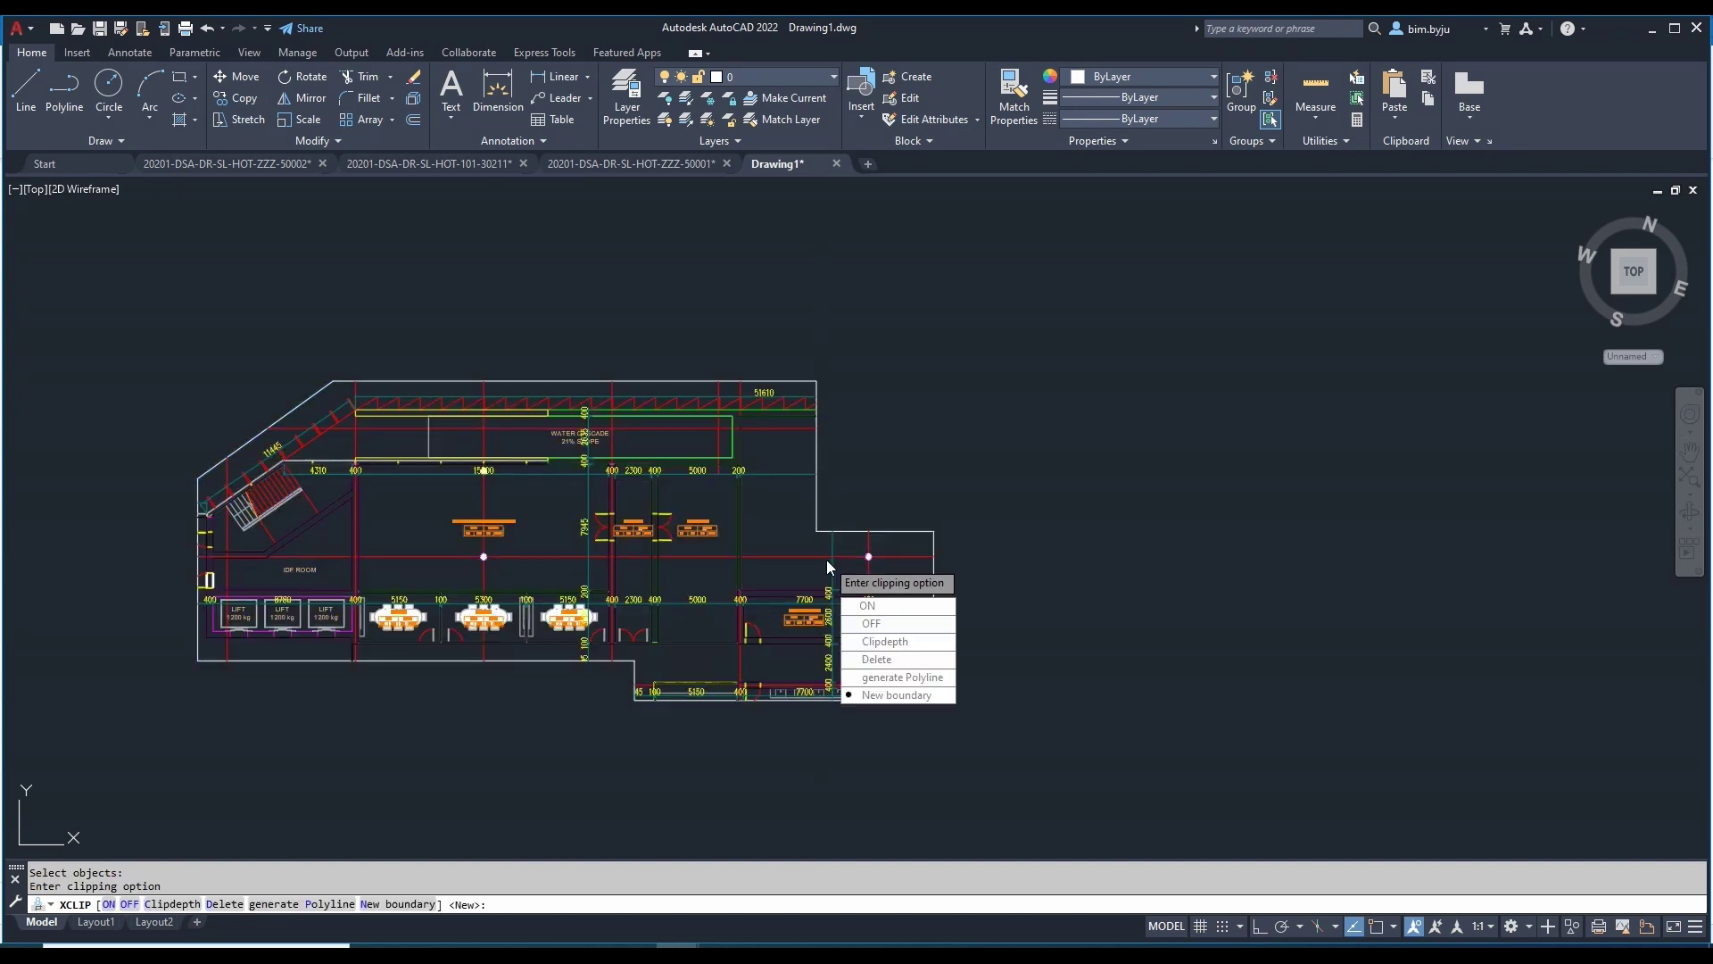
pyautogui.click(878, 660)
pyautogui.scroll(-5, 633, 558)
pyautogui.scroll(6, 633, 559)
pyautogui.moveTo(633, 559)
pyautogui.mouseDown(button='middle')
pyautogui.moveTo(406, 500)
pyautogui.moveTo(445, 526)
pyautogui.mouseUp(button='middle')
pyautogui.scroll(-2, 528, 538)
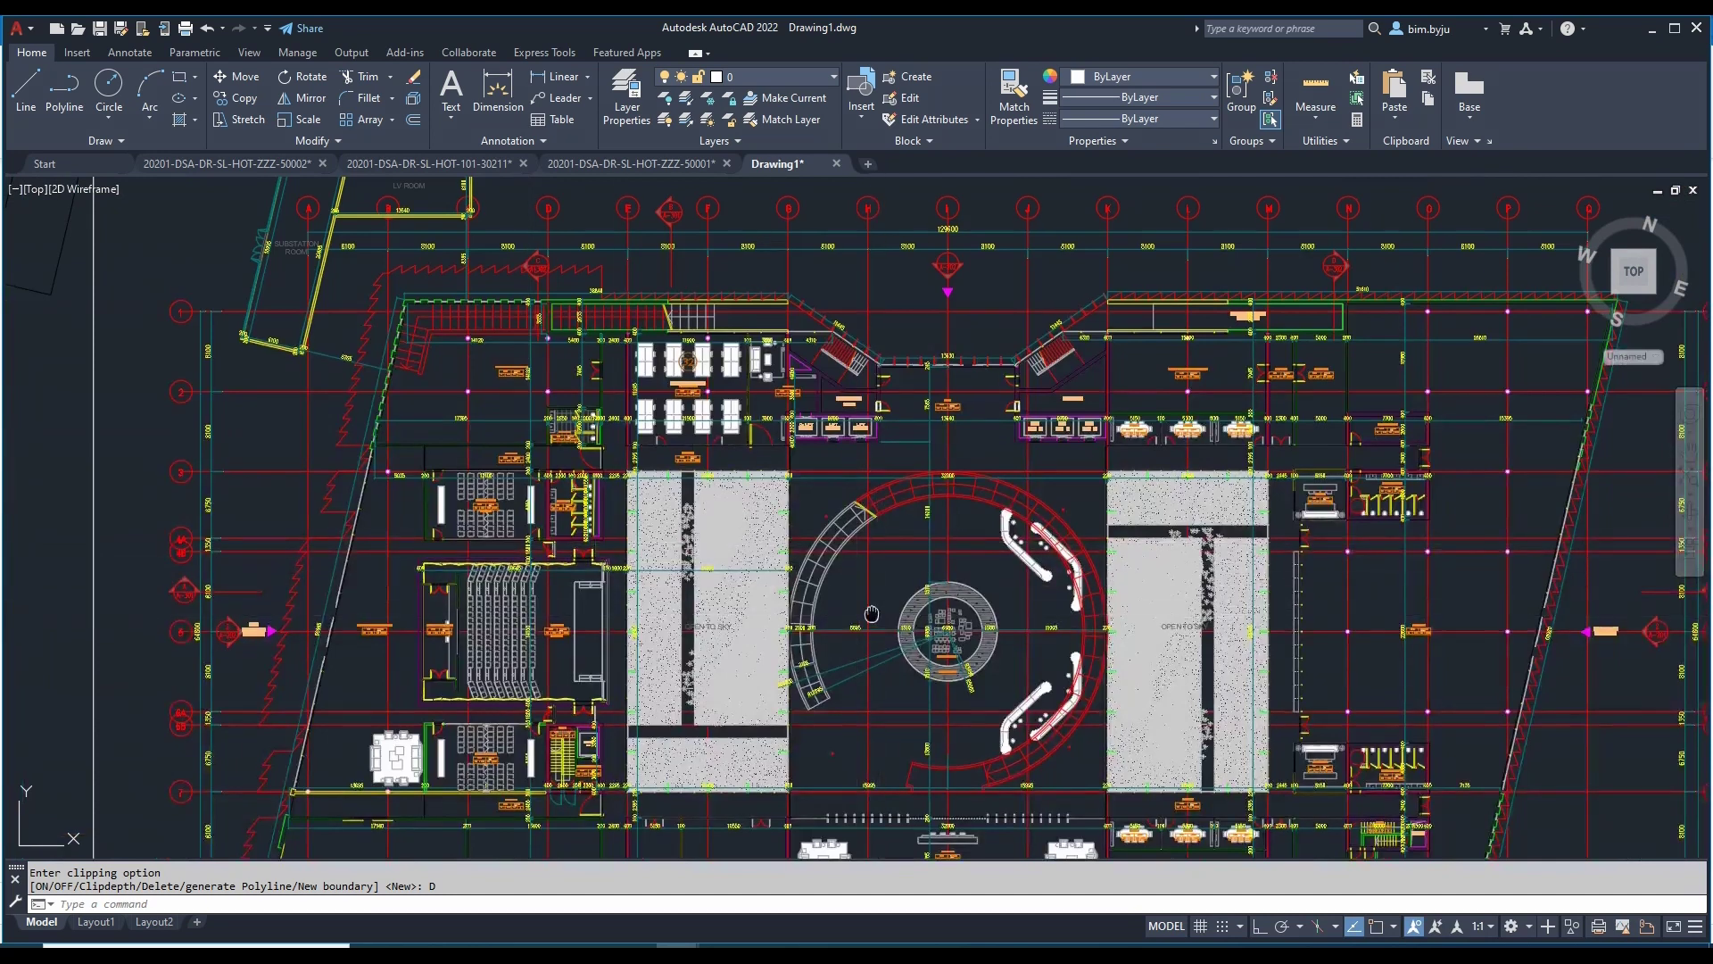
pyautogui.moveTo(875, 616); pyautogui.dragTo(685, 546, button='middle')
pyautogui.scroll(2, 686, 546)
pyautogui.moveTo(810, 567); pyautogui.dragTo(813, 638, button='middle')
pyautogui.write('c')
pyautogui.press('Return')
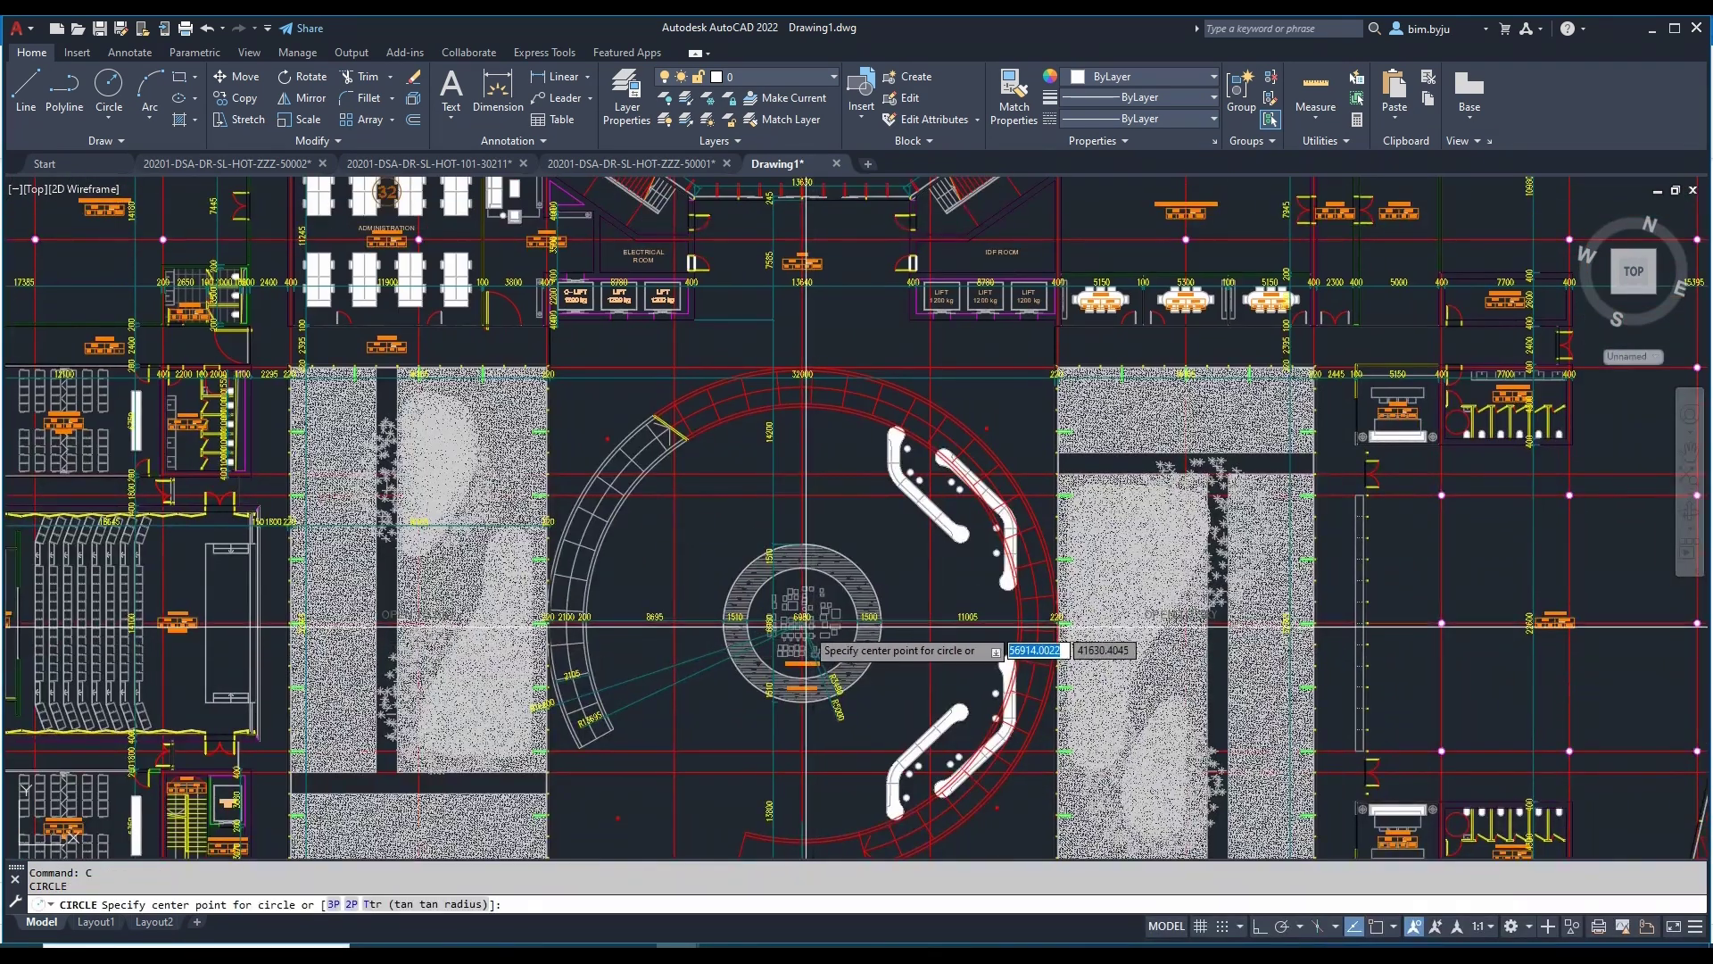
pyautogui.moveTo(615, 667); pyautogui.dragTo(714, 609, button='middle')
pyautogui.press('Escape')
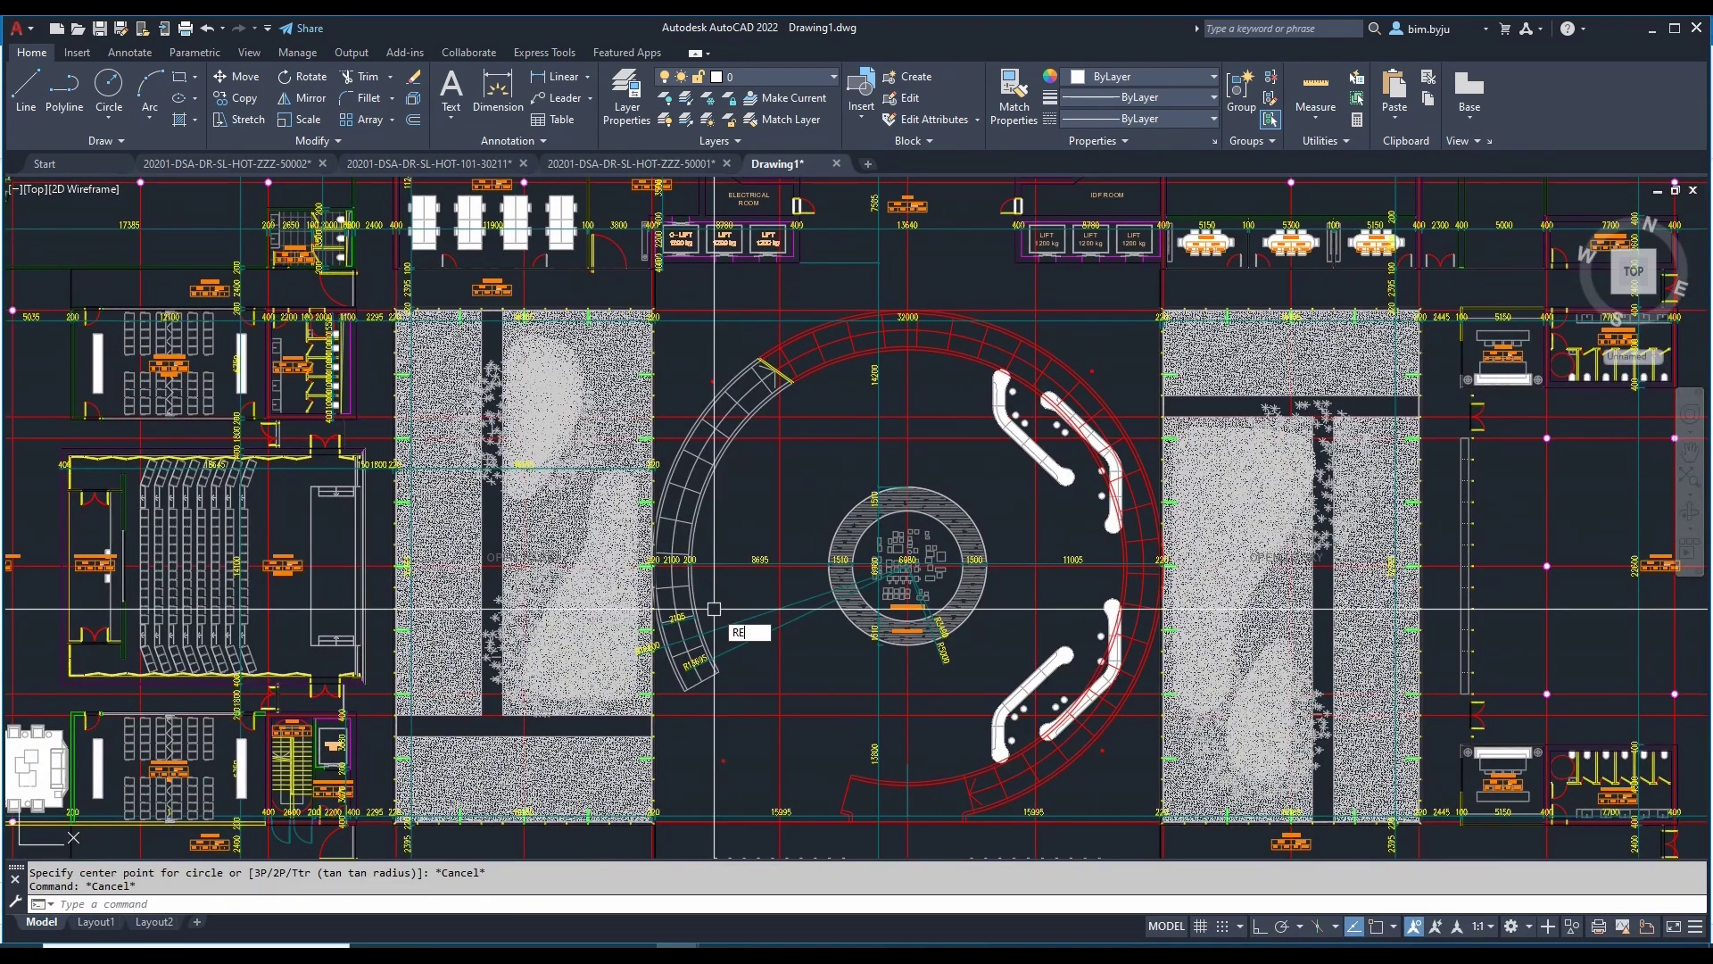
# Step: Draw the west and north sides of a line outline around the central circular court, between the two hatched areas
pyautogui.scroll(-2, 752, 614)
pyautogui.scroll(3, 529, 563)
pyautogui.moveTo(1212, 526); pyautogui.dragTo(759, 527, button='middle')
pyautogui.scroll(-1, 759, 527)
pyautogui.moveTo(759, 526); pyautogui.dragTo(618, 530, button='middle')
pyautogui.write('l')
pyautogui.press('space')
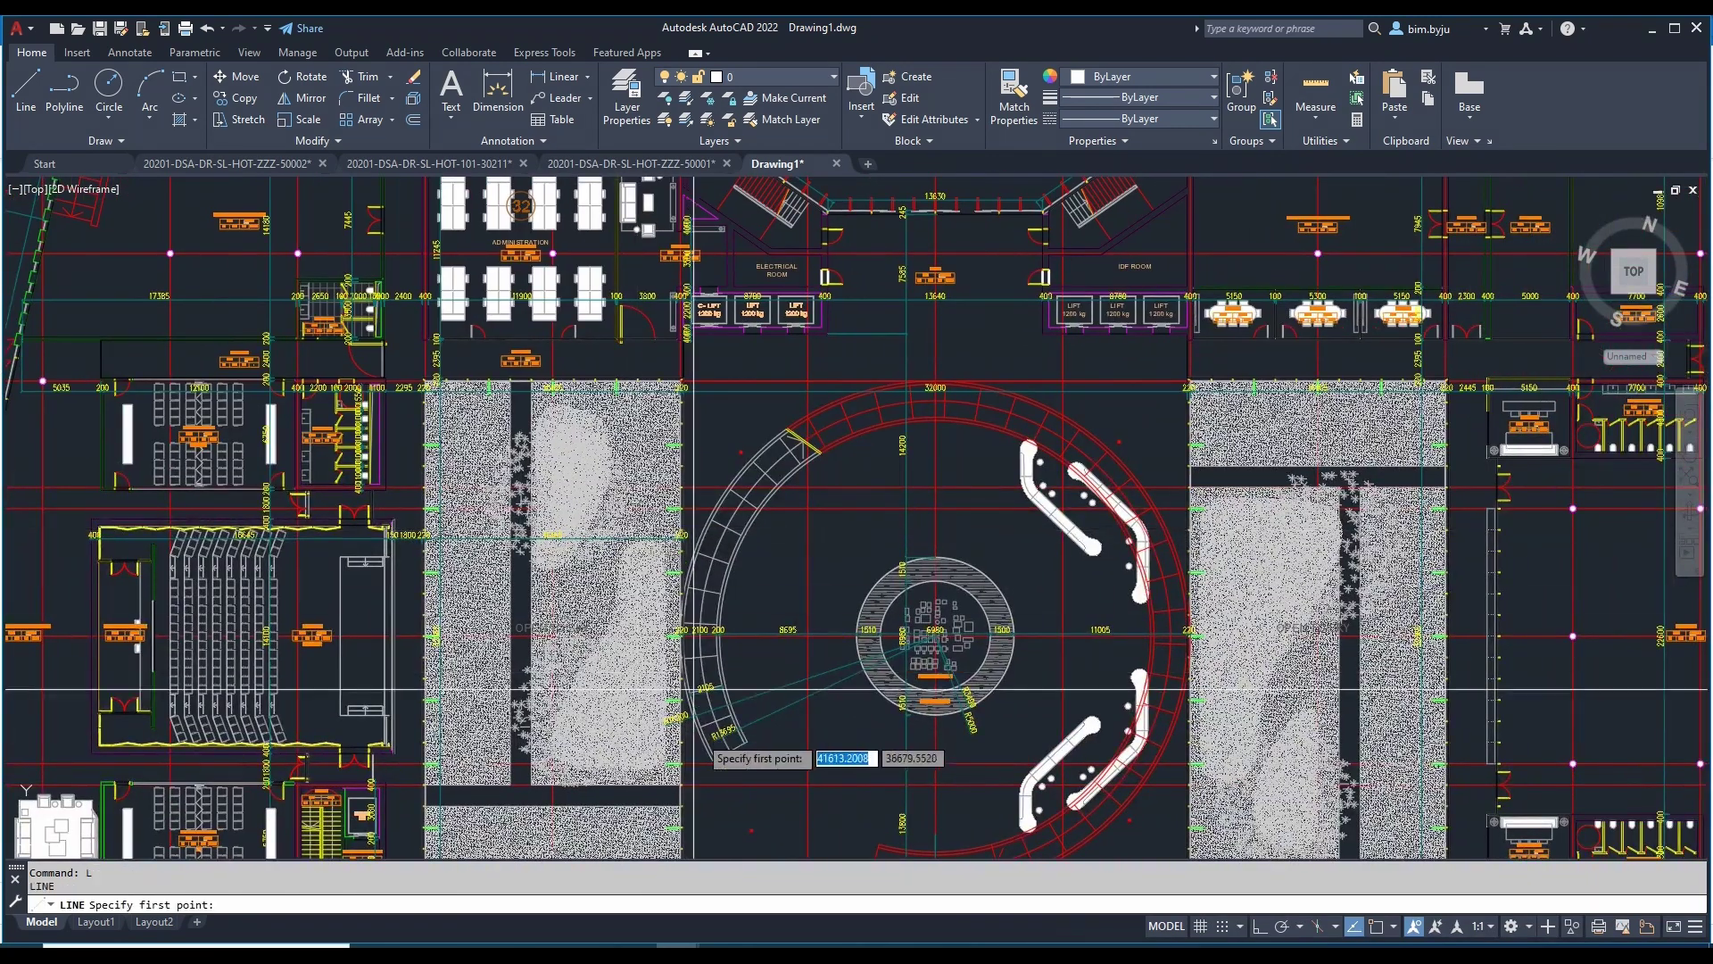
pyautogui.click(678, 760)
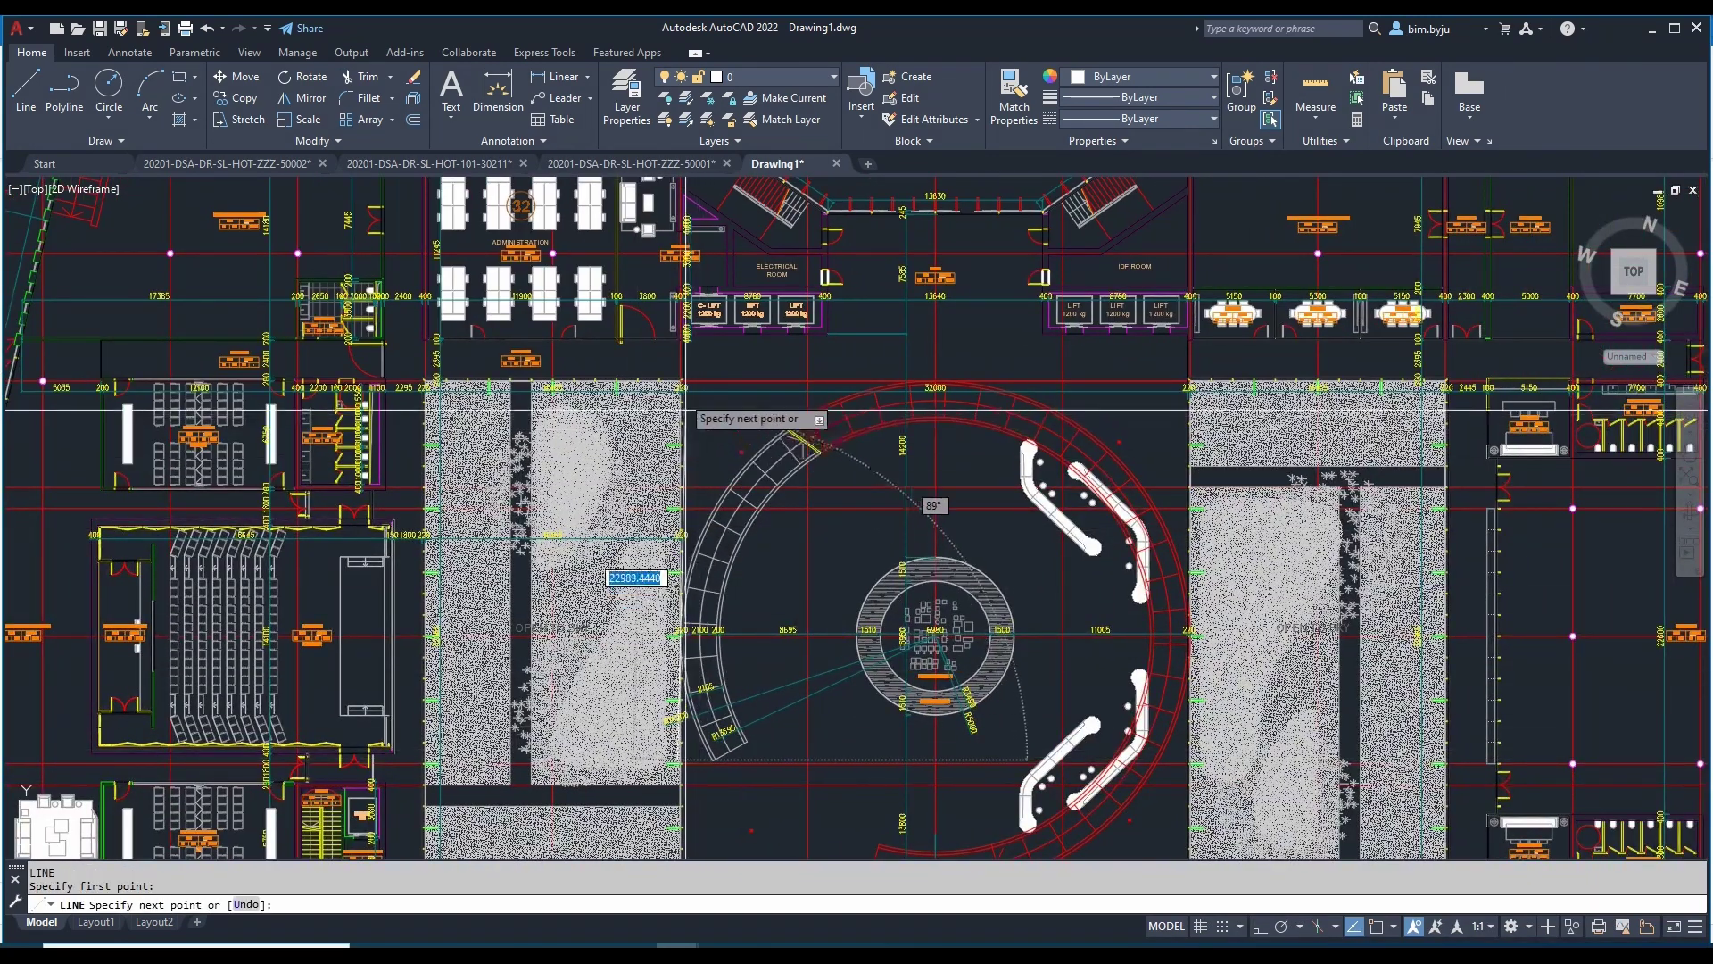
pyautogui.scroll(4, 680, 368)
pyautogui.press('F8')
pyautogui.scroll(-2, 694, 357)
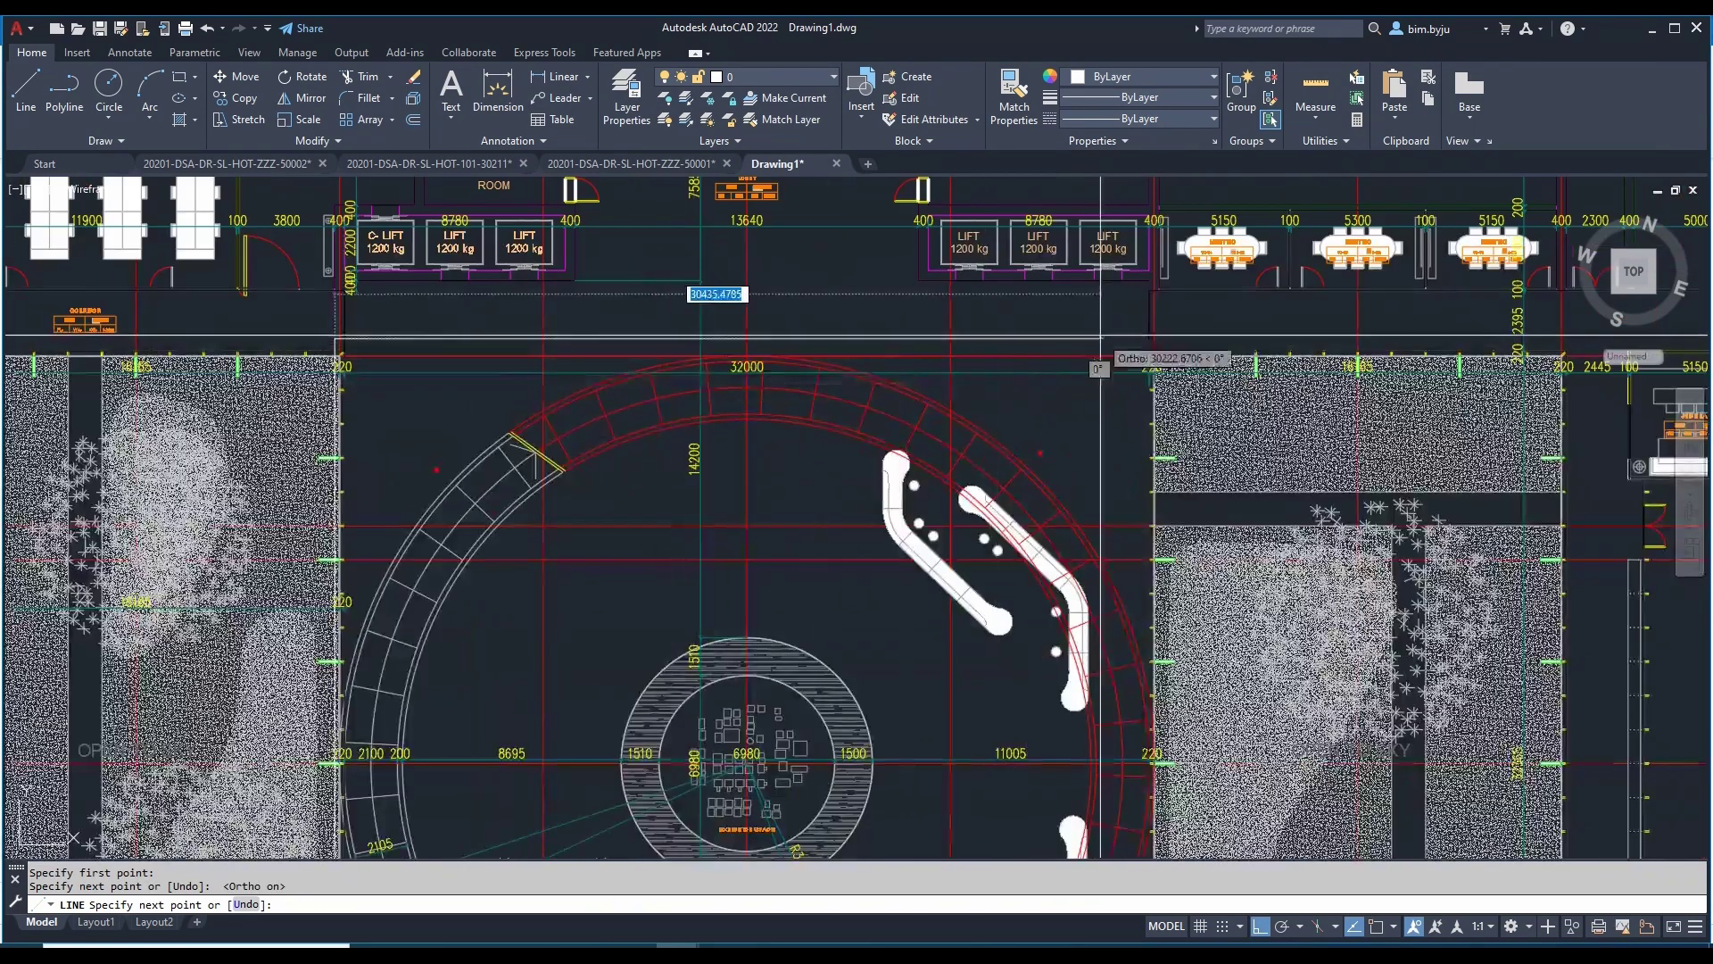
pyautogui.click(1182, 334)
# Step: Draw the east side of the court outline and its south side back west past the starting line
pyautogui.moveTo(1231, 715); pyautogui.dragTo(1267, 337, button='middle')
pyautogui.moveTo(1128, 837); pyautogui.dragTo(1165, 742, button='middle')
pyautogui.click(1180, 722)
pyautogui.moveTo(542, 736); pyautogui.dragTo(758, 737, button='middle')
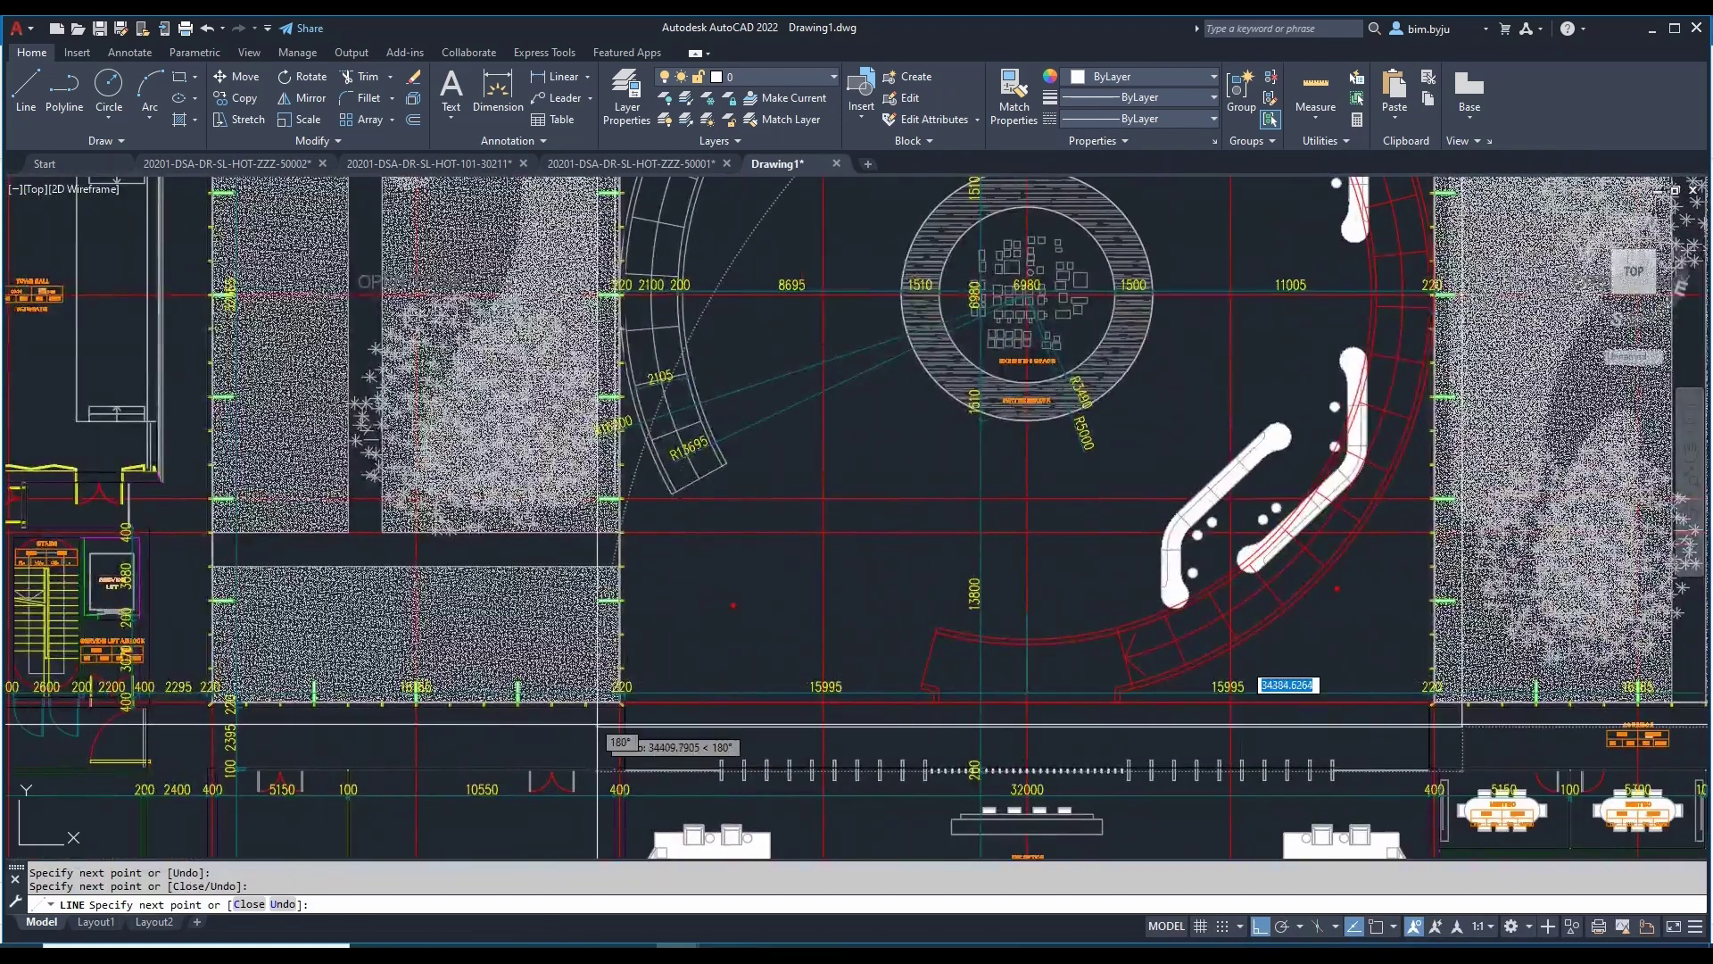
pyautogui.scroll(2, 607, 726)
pyautogui.click(581, 729)
pyautogui.press('Escape')
pyautogui.press('Escape')
# Step: Finish the court line outline and trim its south and west sides to meet at the southwest corner
pyautogui.press('Return')
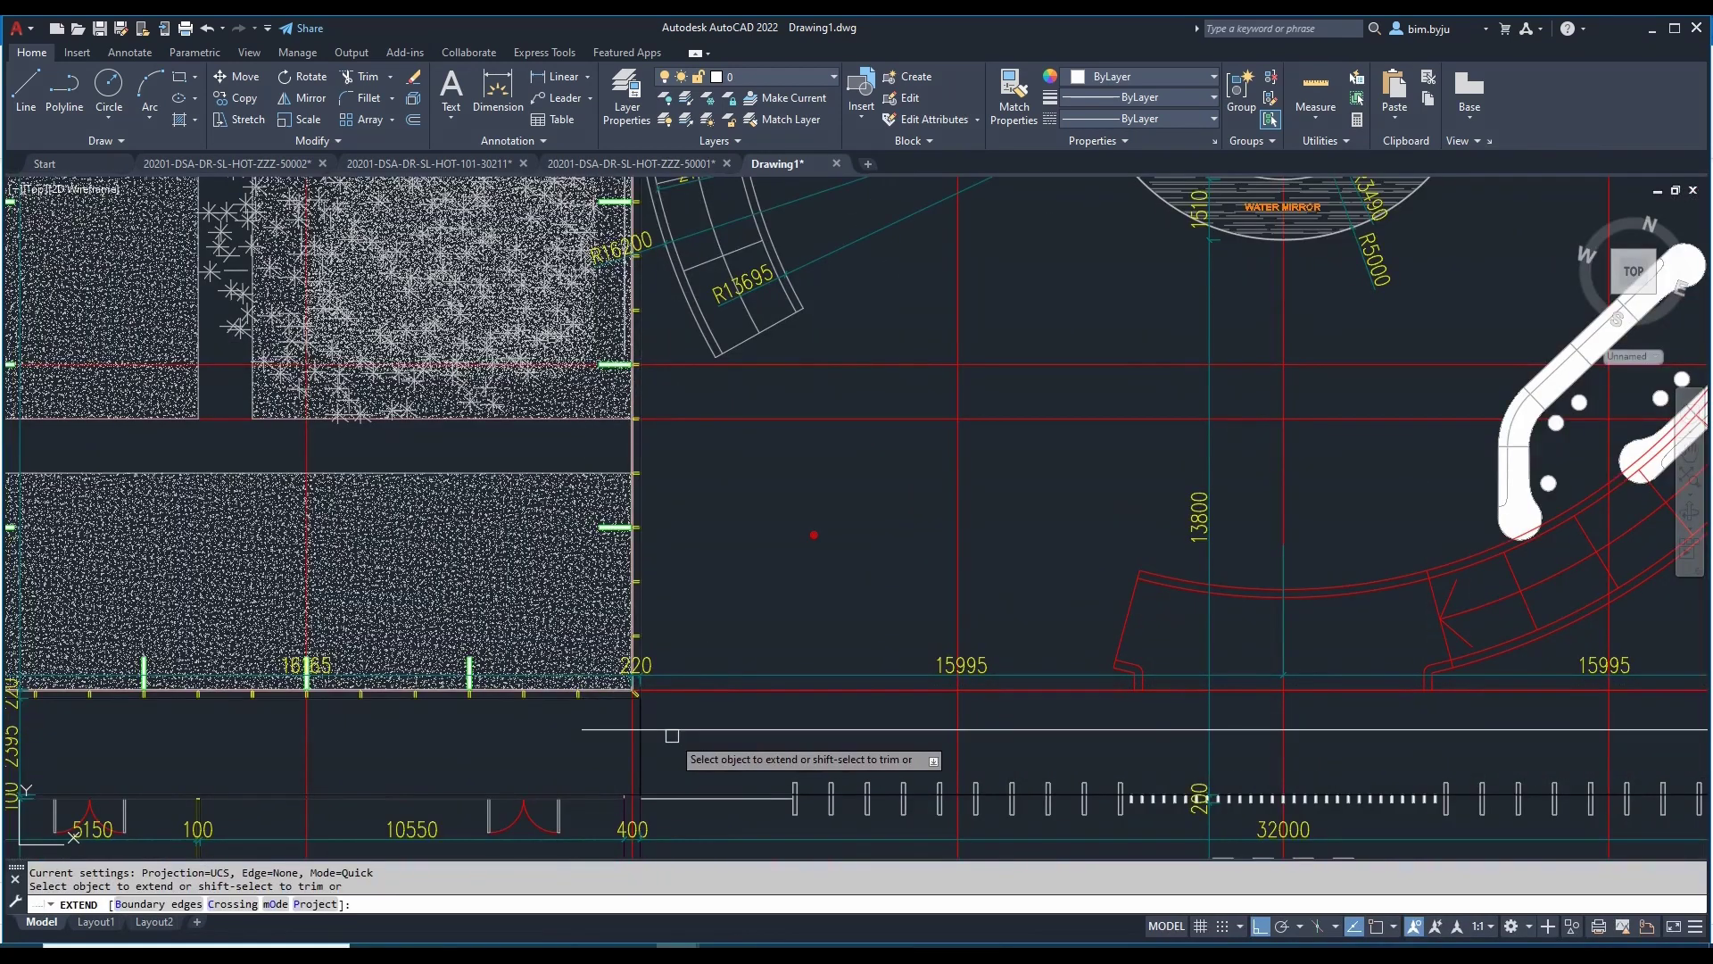
pyautogui.click(677, 731)
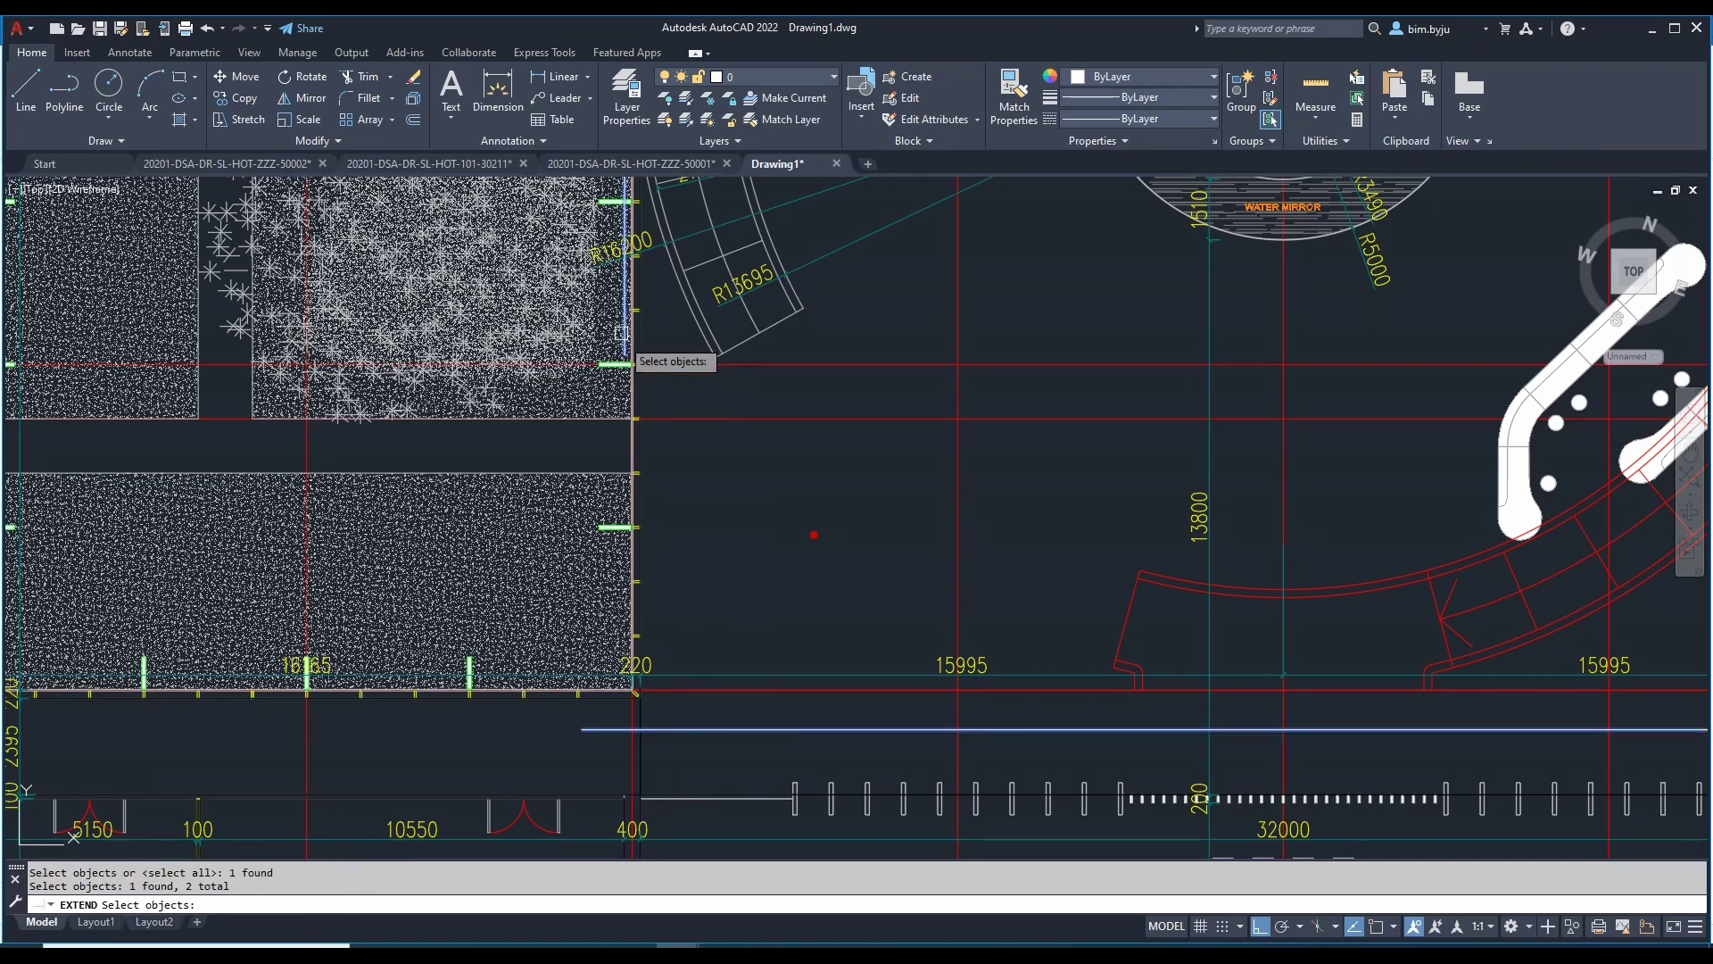
pyautogui.press('Escape')
pyautogui.press('Escape')
pyautogui.press('Escape')
pyautogui.scroll(6, 618, 736)
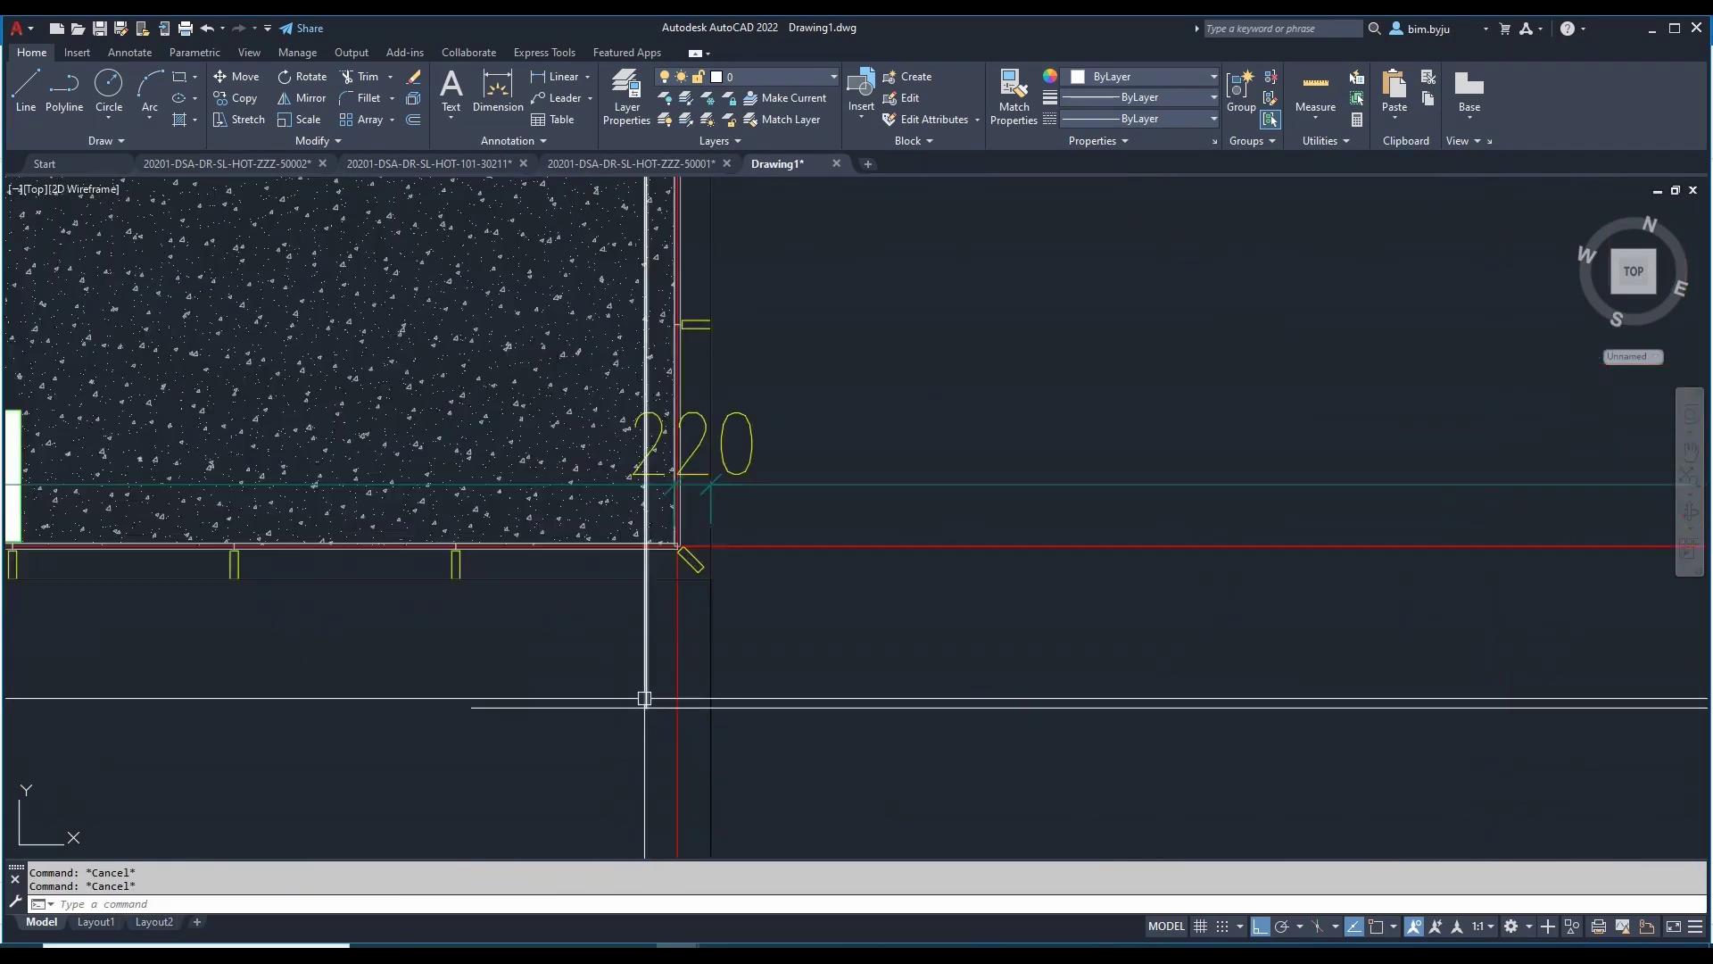
pyautogui.write('tr')
pyautogui.press('Return')
pyautogui.click(615, 711)
pyautogui.press('Escape')
pyautogui.scroll(-8, 615, 711)
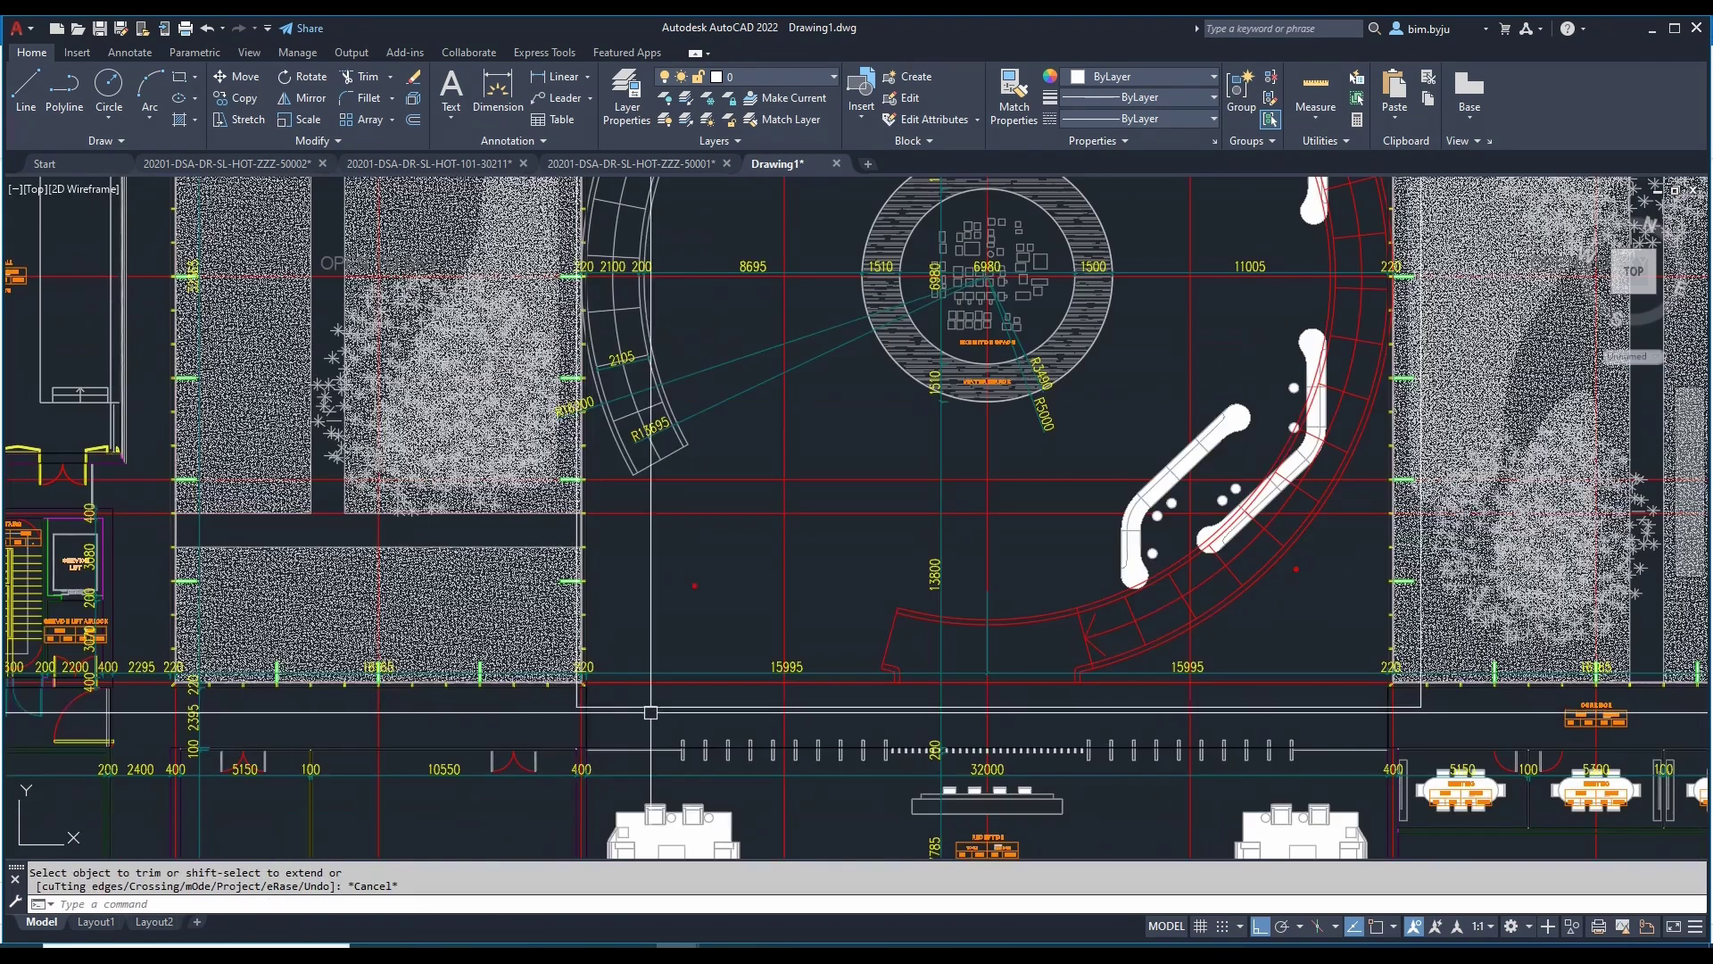
# Step: Set the colour of the outline's south line to magenta
pyautogui.click(652, 707)
pyautogui.click(1143, 82)
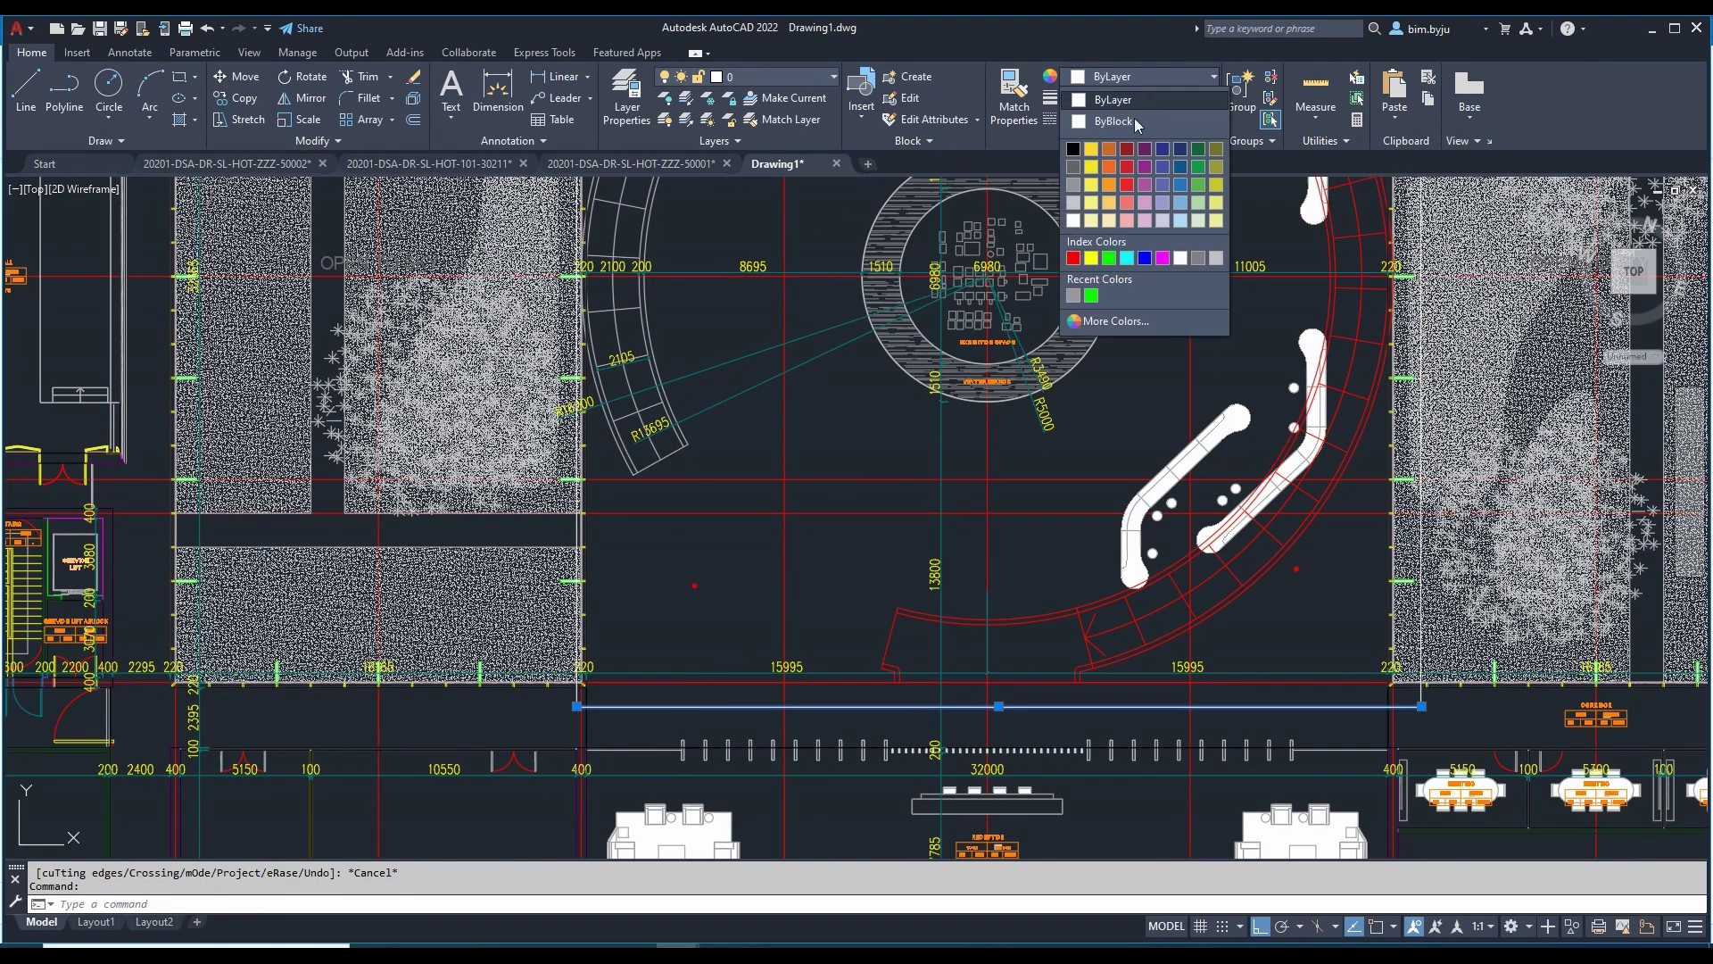
pyautogui.click(1162, 258)
pyautogui.press('Escape')
pyautogui.scroll(-4, 737, 649)
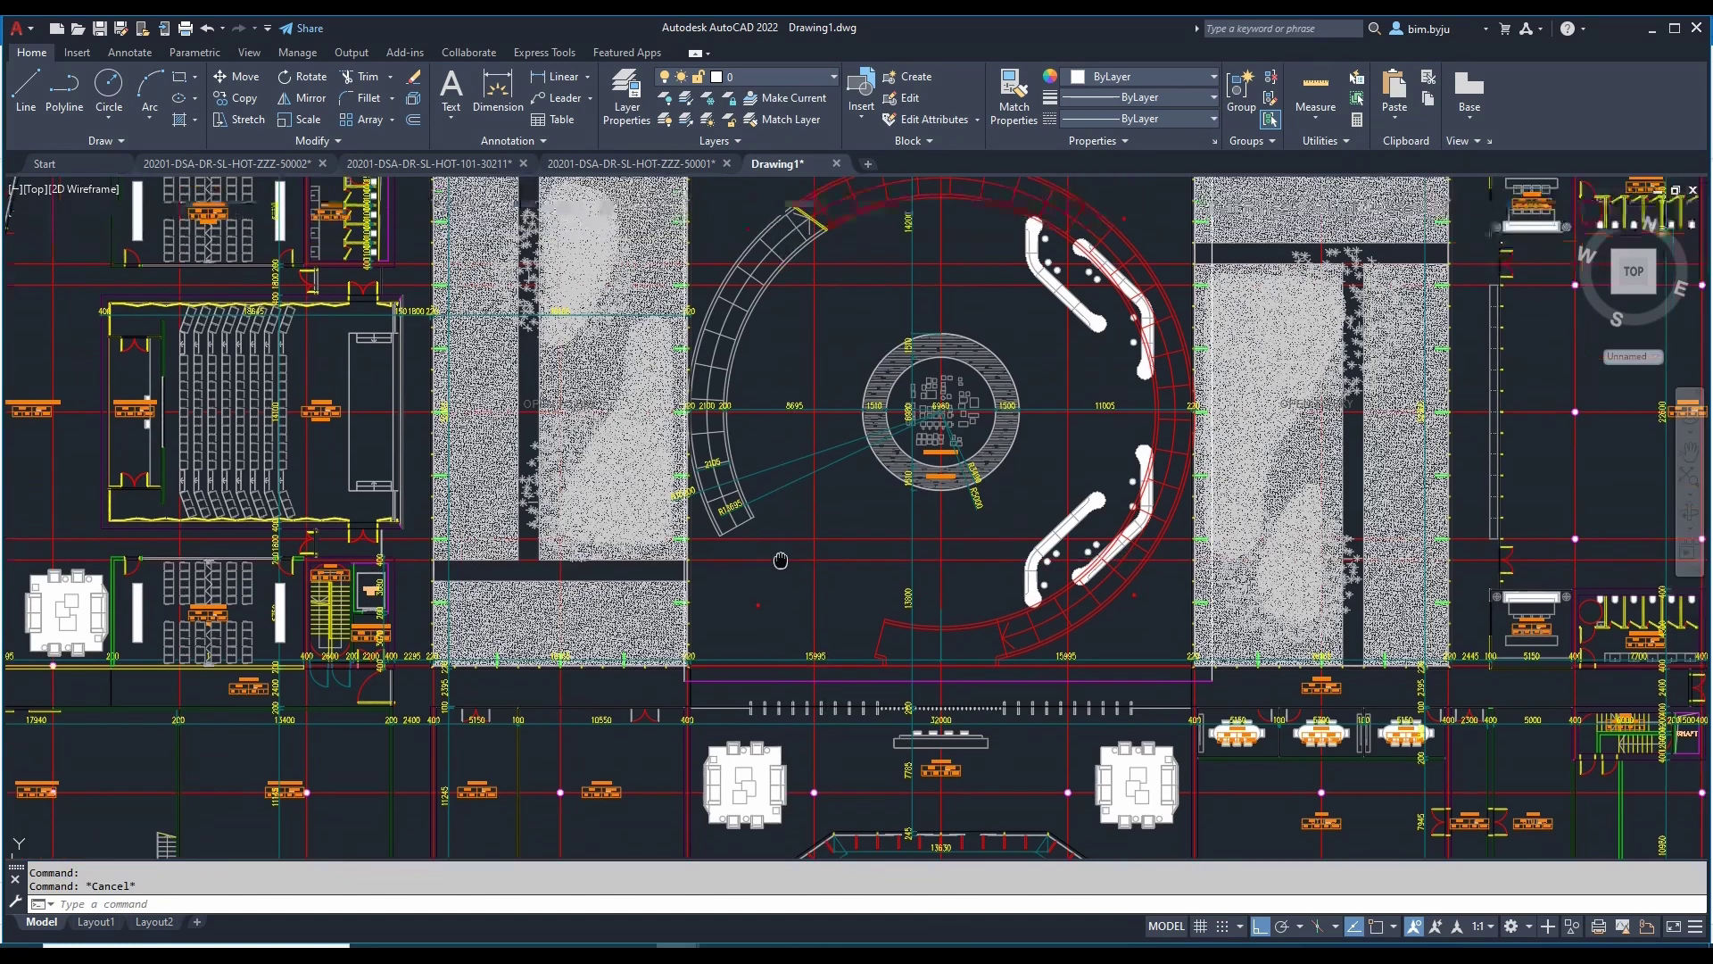
# Step: Erase the separate lines that form the outline around the circular court
pyautogui.scroll(2, 710, 409)
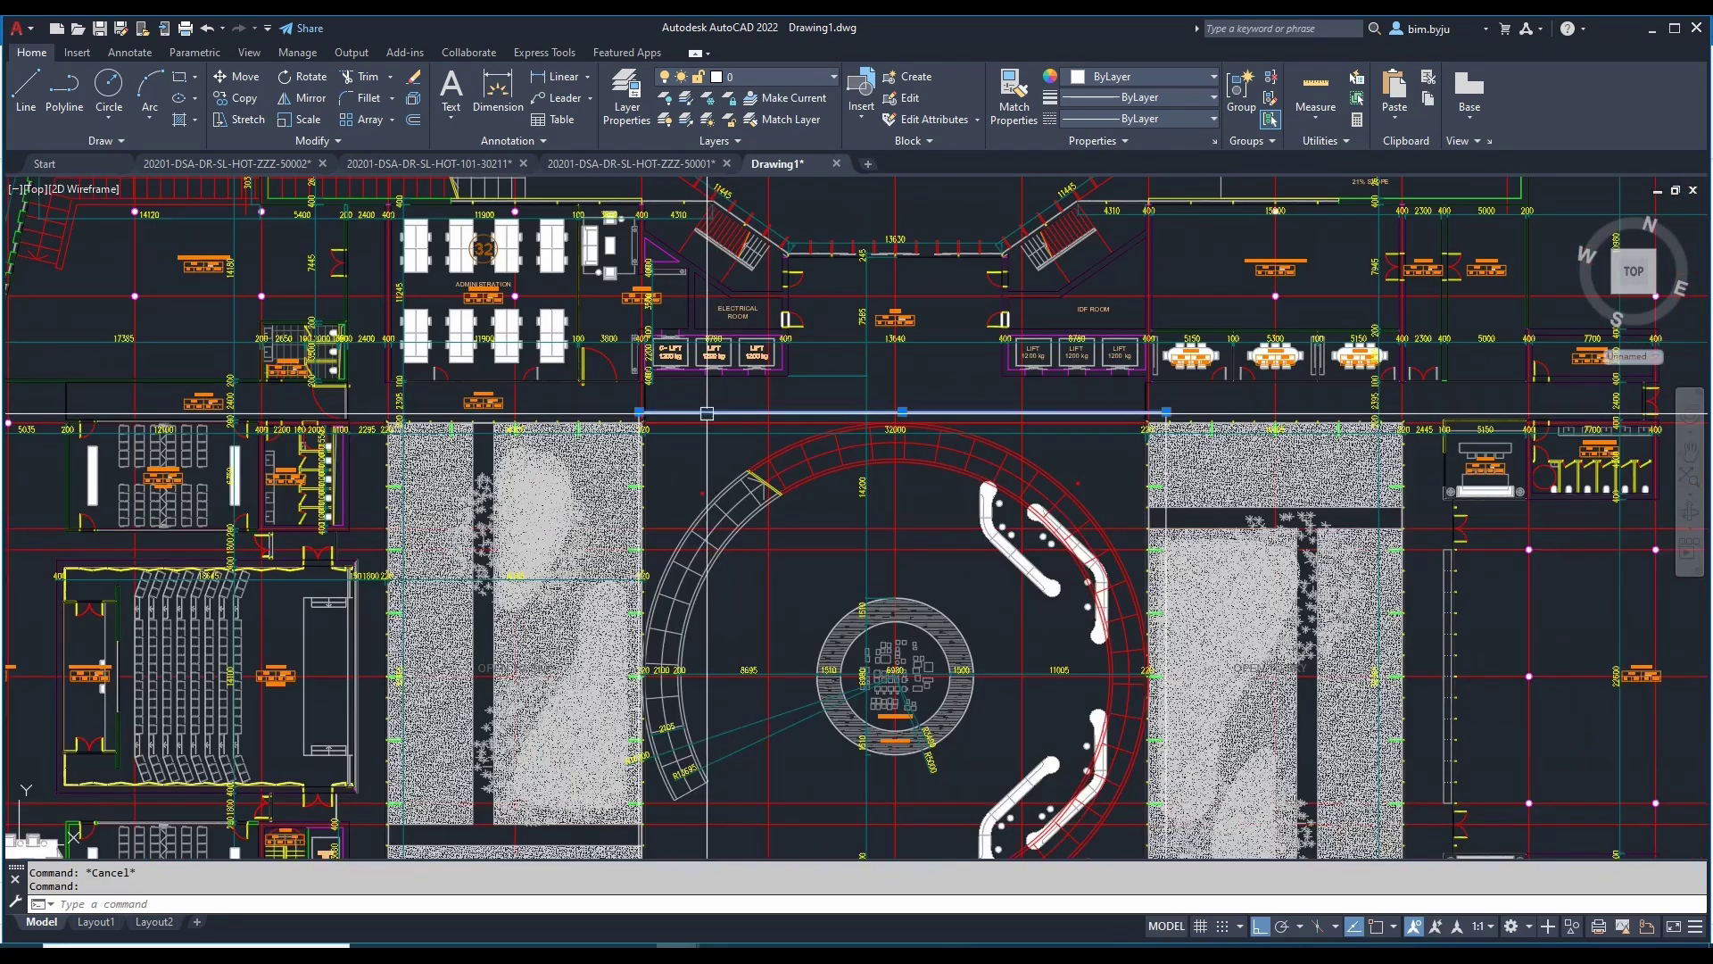
pyautogui.write('E')
pyautogui.press('Return')
pyautogui.scroll(4, 635, 397)
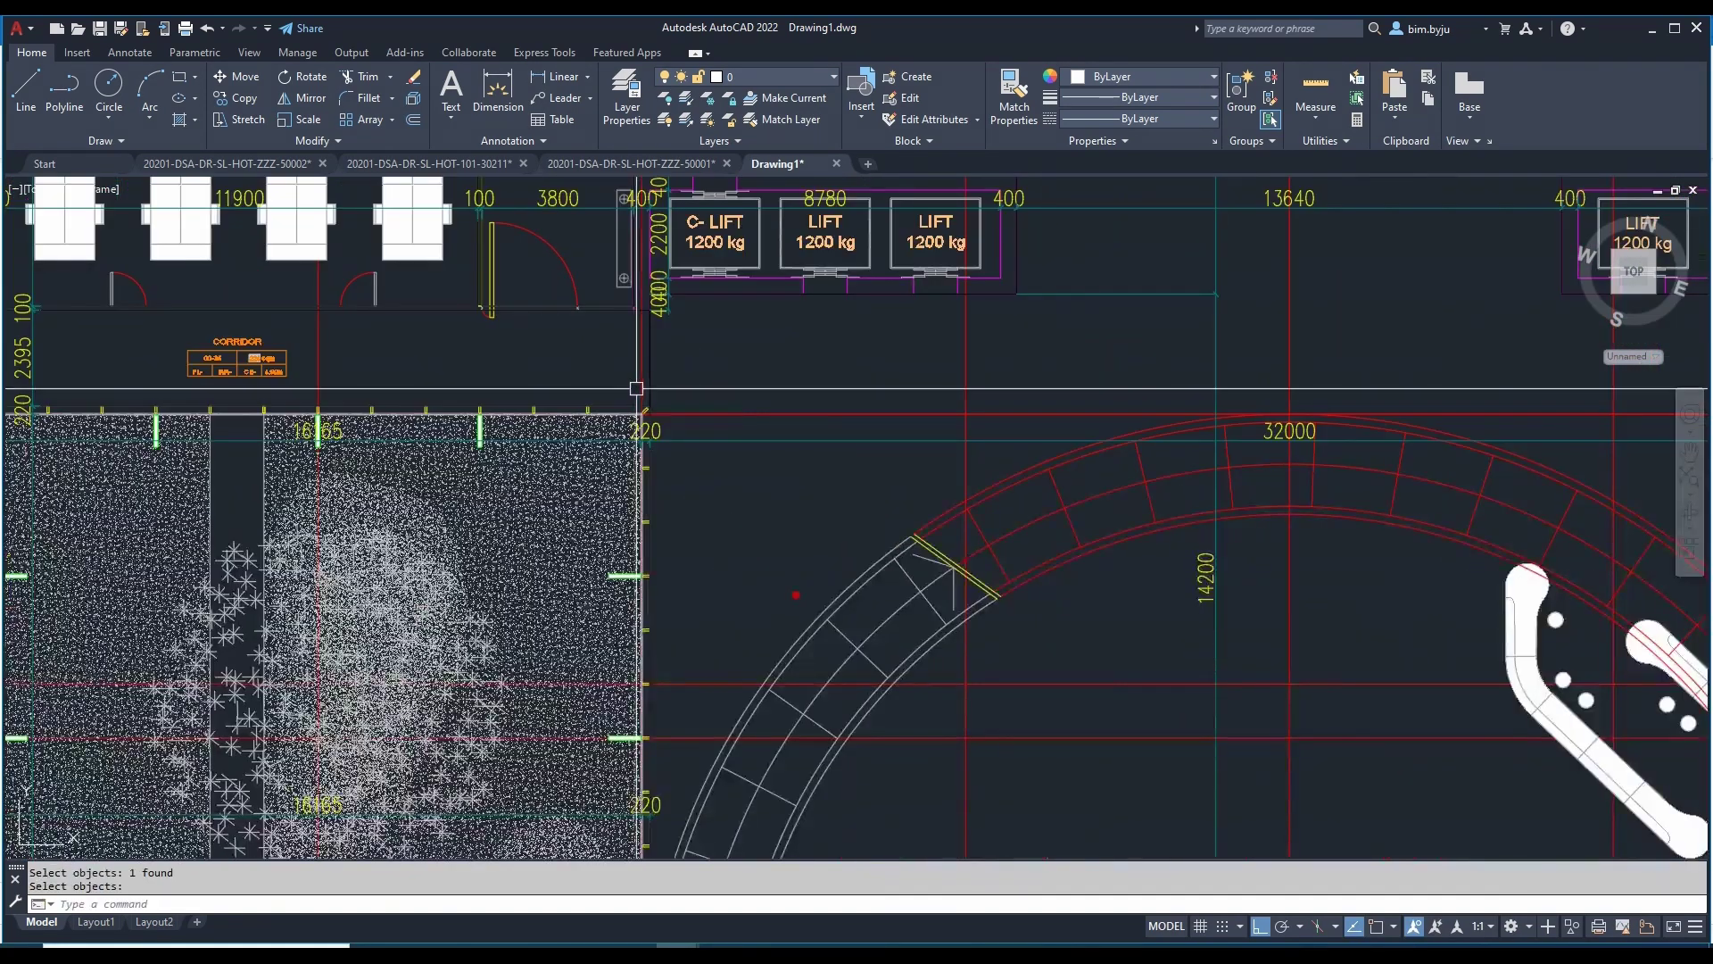
pyautogui.scroll(-6, 635, 388)
pyautogui.scroll(4, 974, 428)
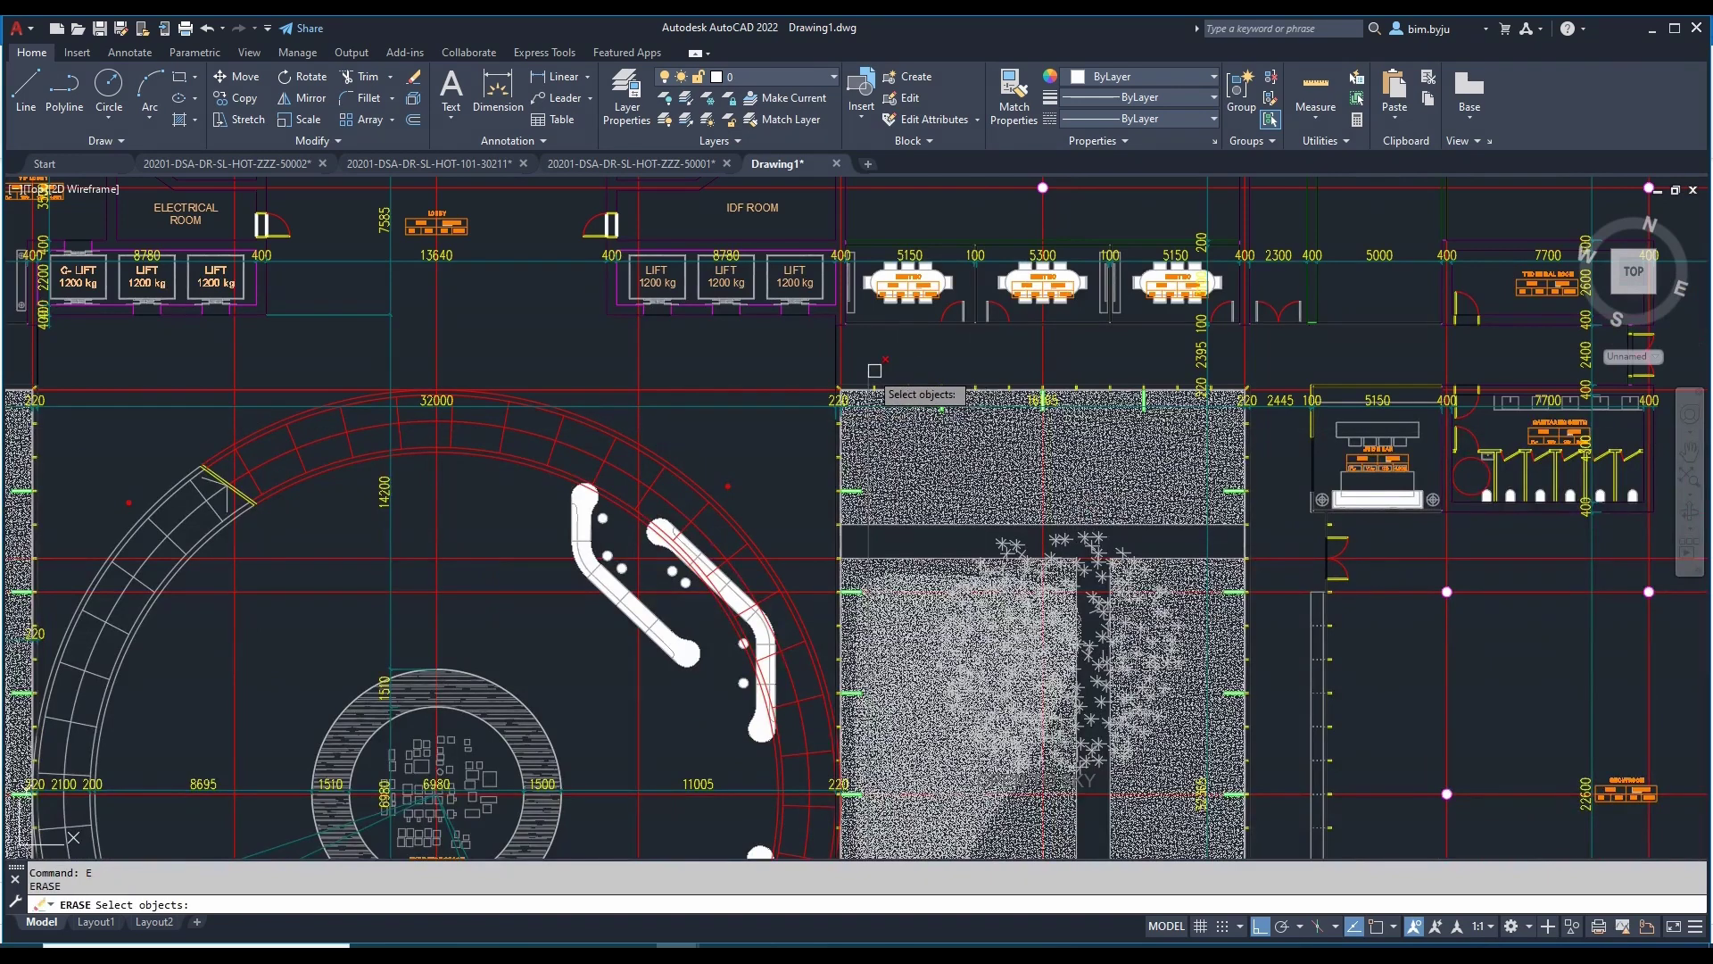
pyautogui.scroll(-5, 881, 371)
pyautogui.press('Return')
pyautogui.scroll(2, 826, 533)
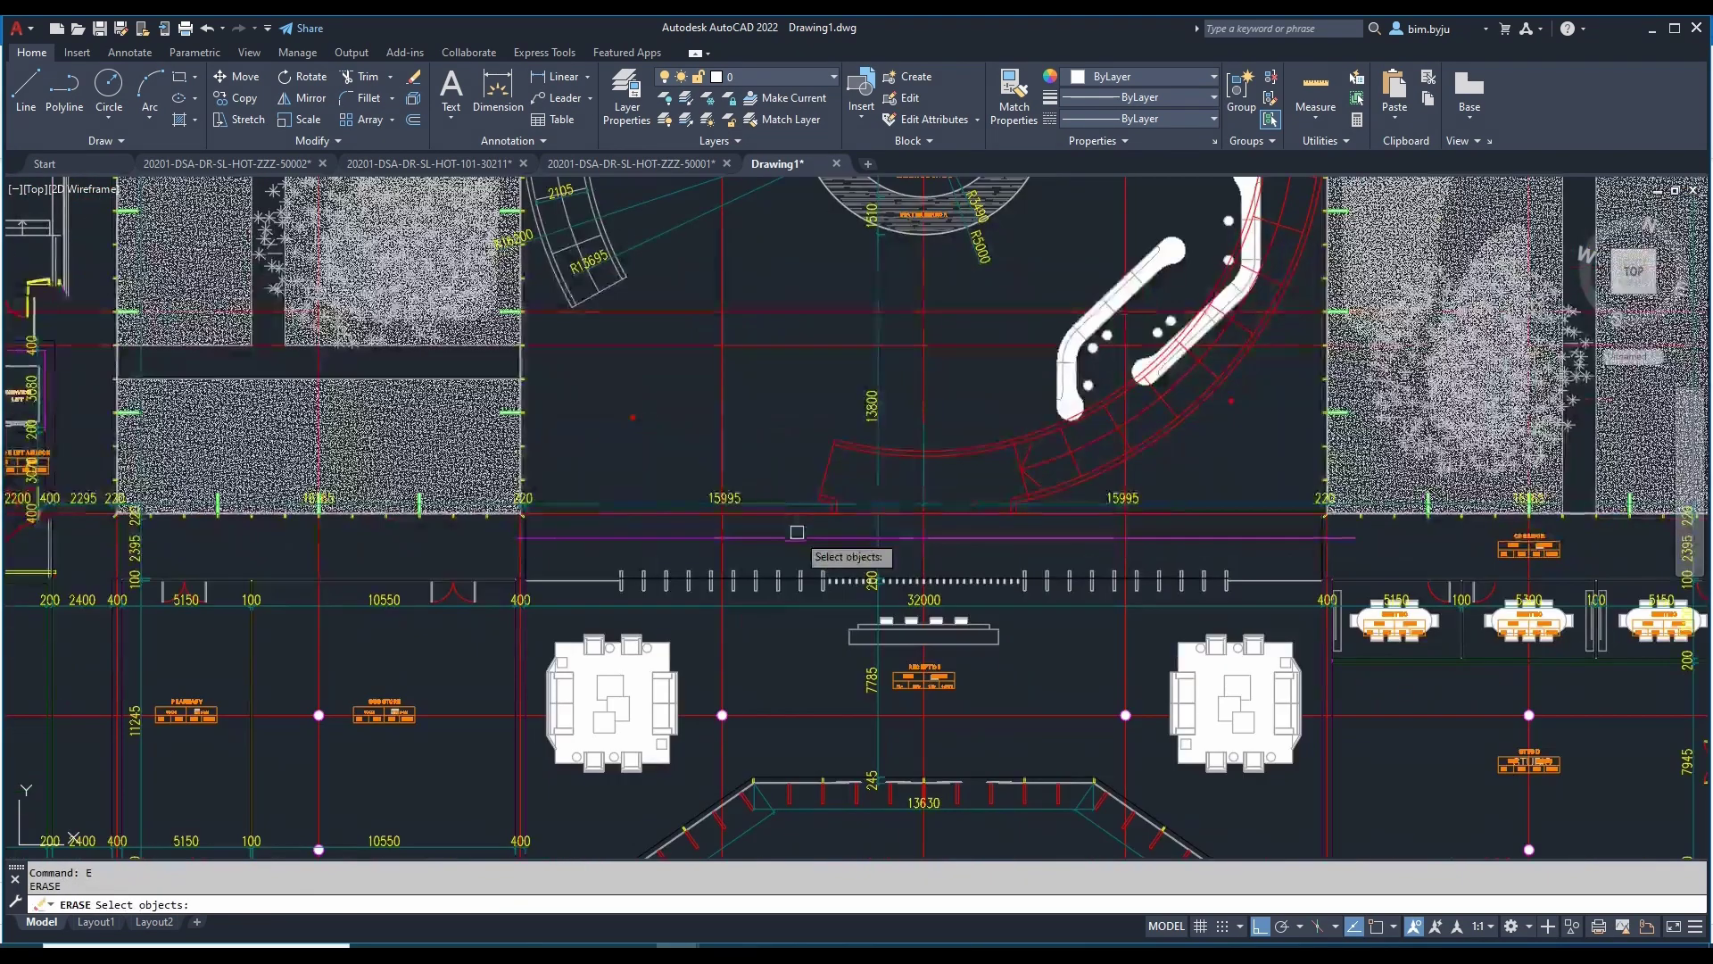
pyautogui.scroll(-2, 937, 589)
# Step: Draw the south and east sides of a polyline outline enclosing the court and the eastern hatched area
pyautogui.click(620, 620)
pyautogui.moveTo(1289, 659); pyautogui.dragTo(743, 649, button='middle')
pyautogui.click(922, 625)
pyautogui.moveTo(972, 410); pyautogui.dragTo(961, 815, button='middle')
pyautogui.click(953, 368)
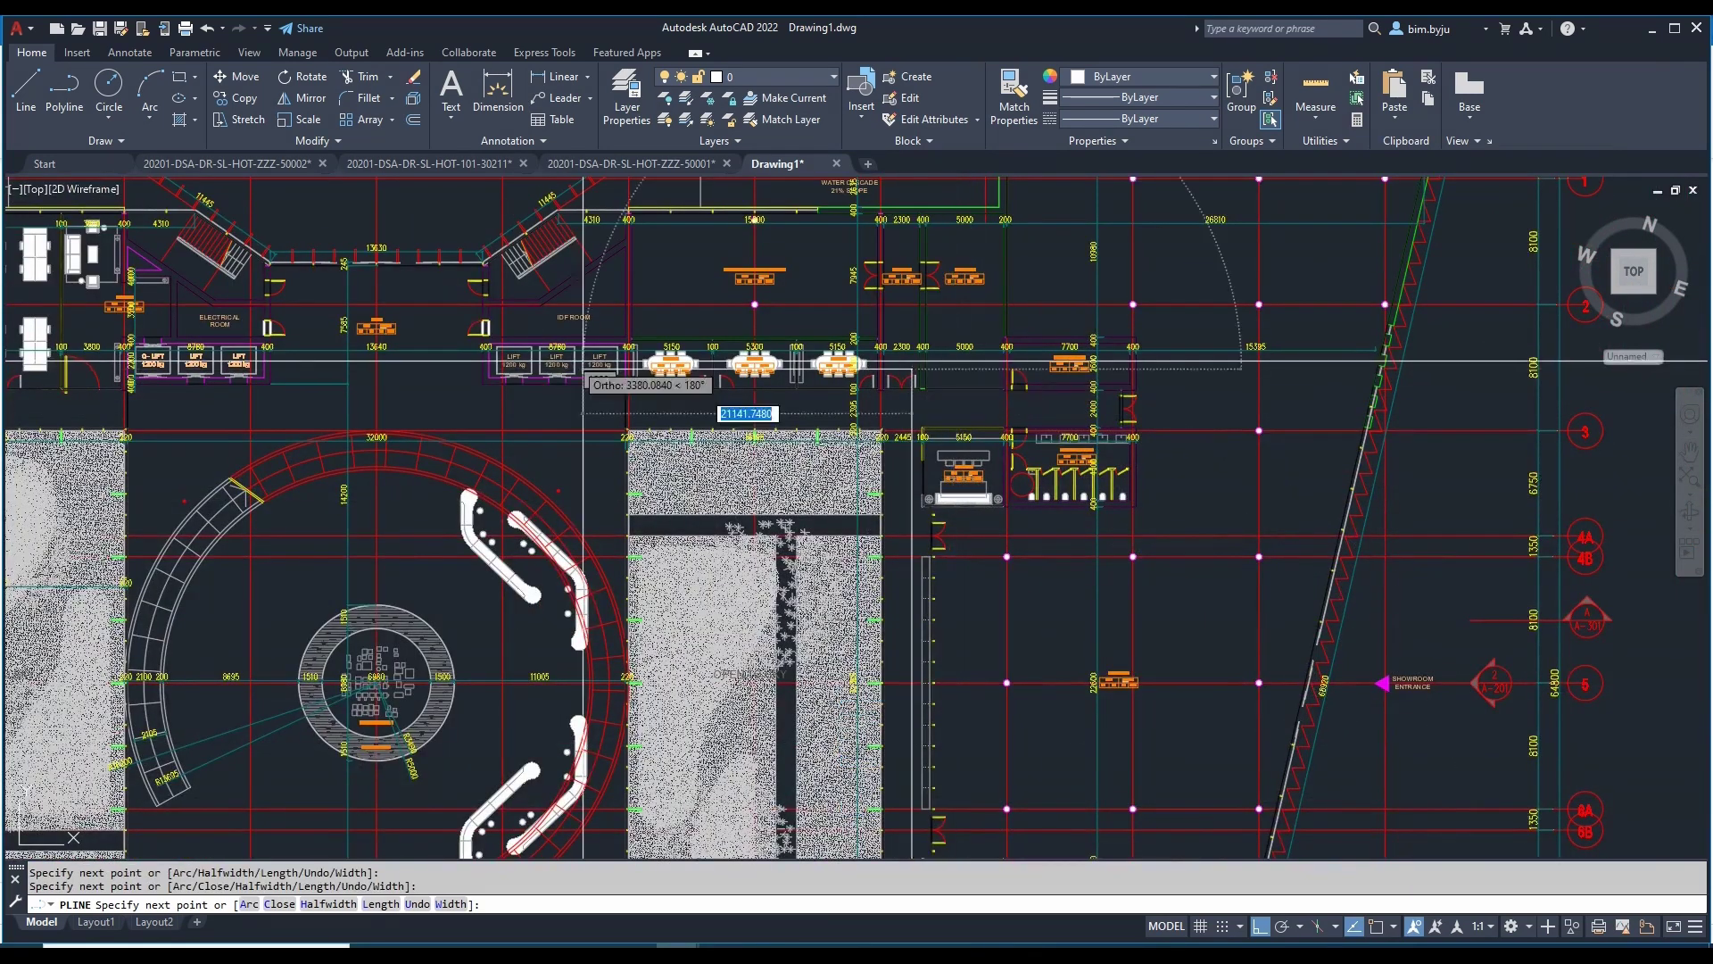
# Step: Continue the polyline west with a step north between the lift blocks, then around the administration area and down the west side
pyautogui.moveTo(431, 294); pyautogui.dragTo(779, 524, button='middle')
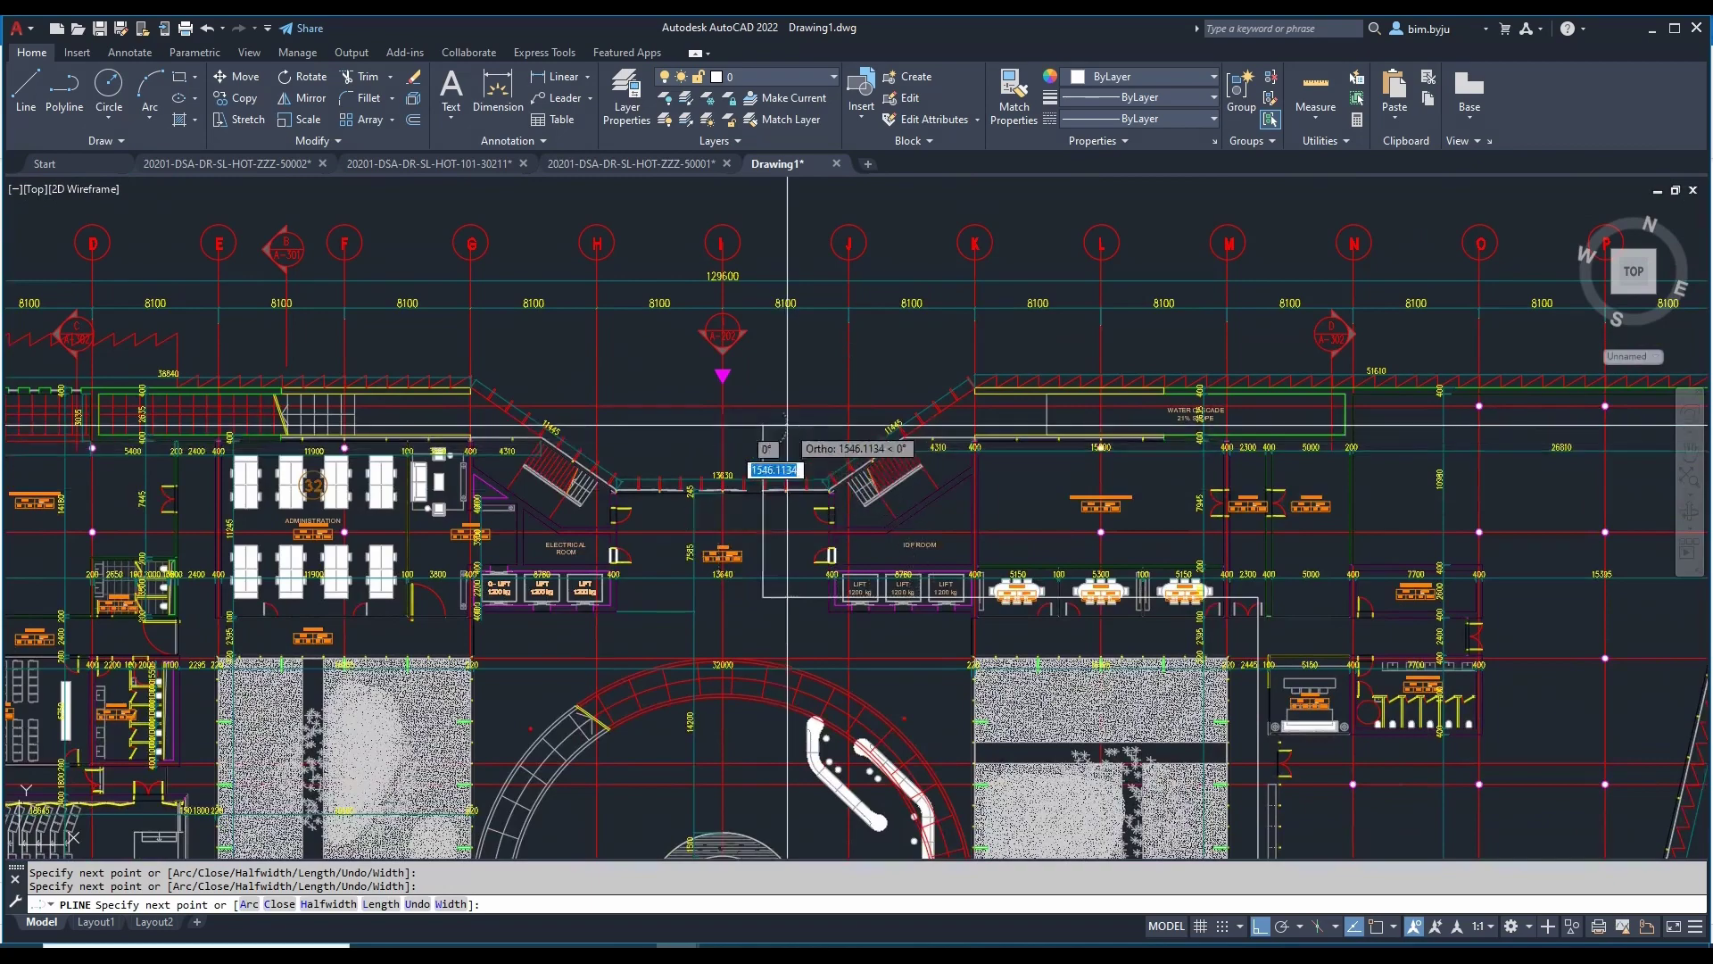
pyautogui.moveTo(170, 500); pyautogui.dragTo(514, 482, button='middle')
pyautogui.scroll(2, 535, 480)
pyautogui.click(546, 470)
pyautogui.scroll(-2, 545, 535)
pyautogui.moveTo(542, 790); pyautogui.dragTo(560, 516, button='middle')
pyautogui.moveTo(568, 693); pyautogui.dragTo(589, 284, button='middle')
pyautogui.scroll(4, 591, 580)
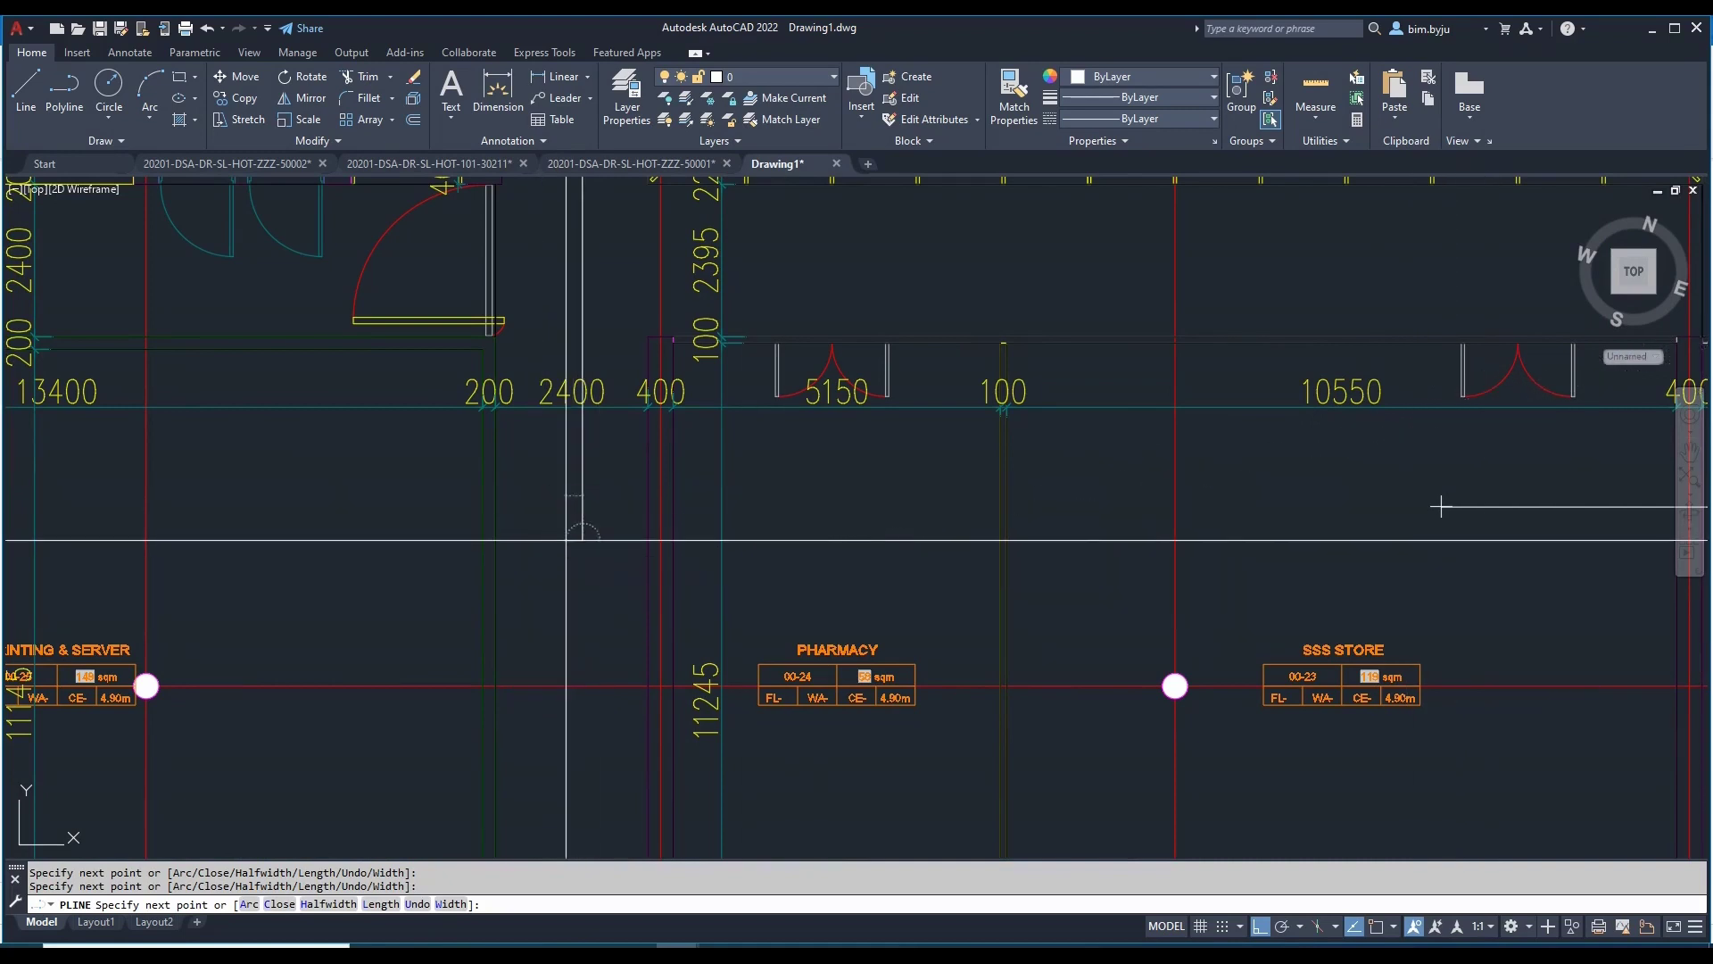
pyautogui.press('Escape')
pyautogui.press('Escape')
# Step: Extend the polyline's open south side west and fillet it with the west side to close the southwest corner
pyautogui.write('E')
pyautogui.press('Return')
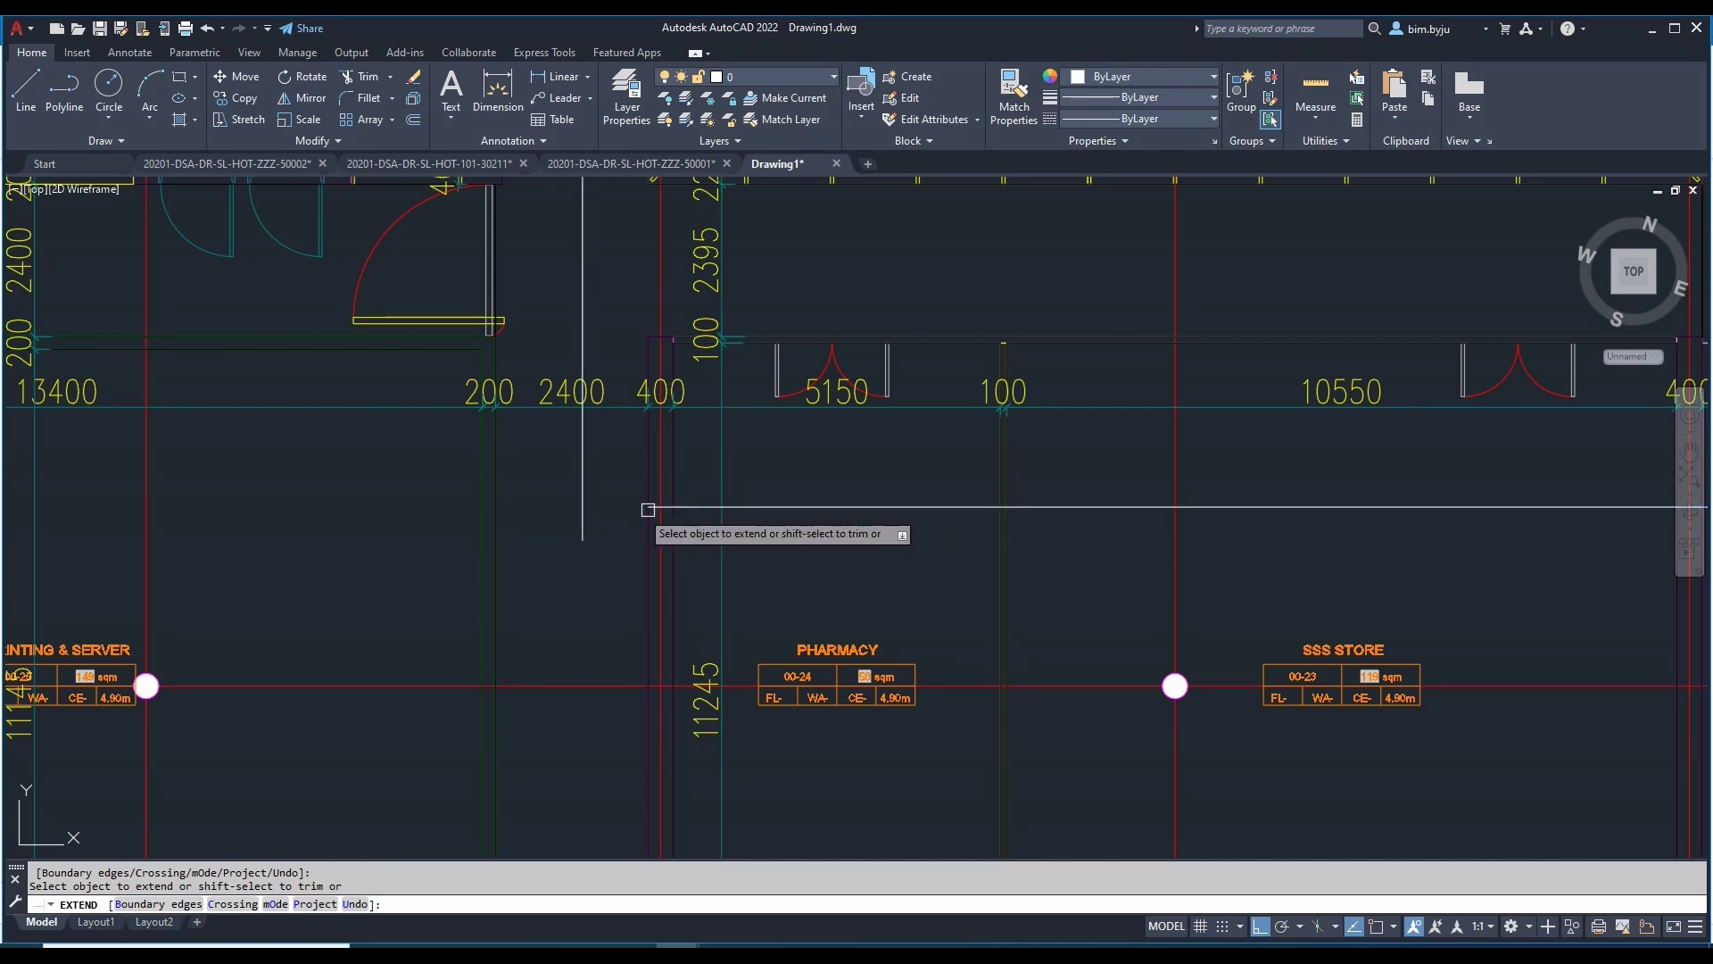
pyautogui.scroll(3, 648, 509)
pyautogui.write('f')
pyautogui.press('Return')
pyautogui.click(589, 504)
pyautogui.press('Escape')
pyautogui.scroll(-8, 704, 504)
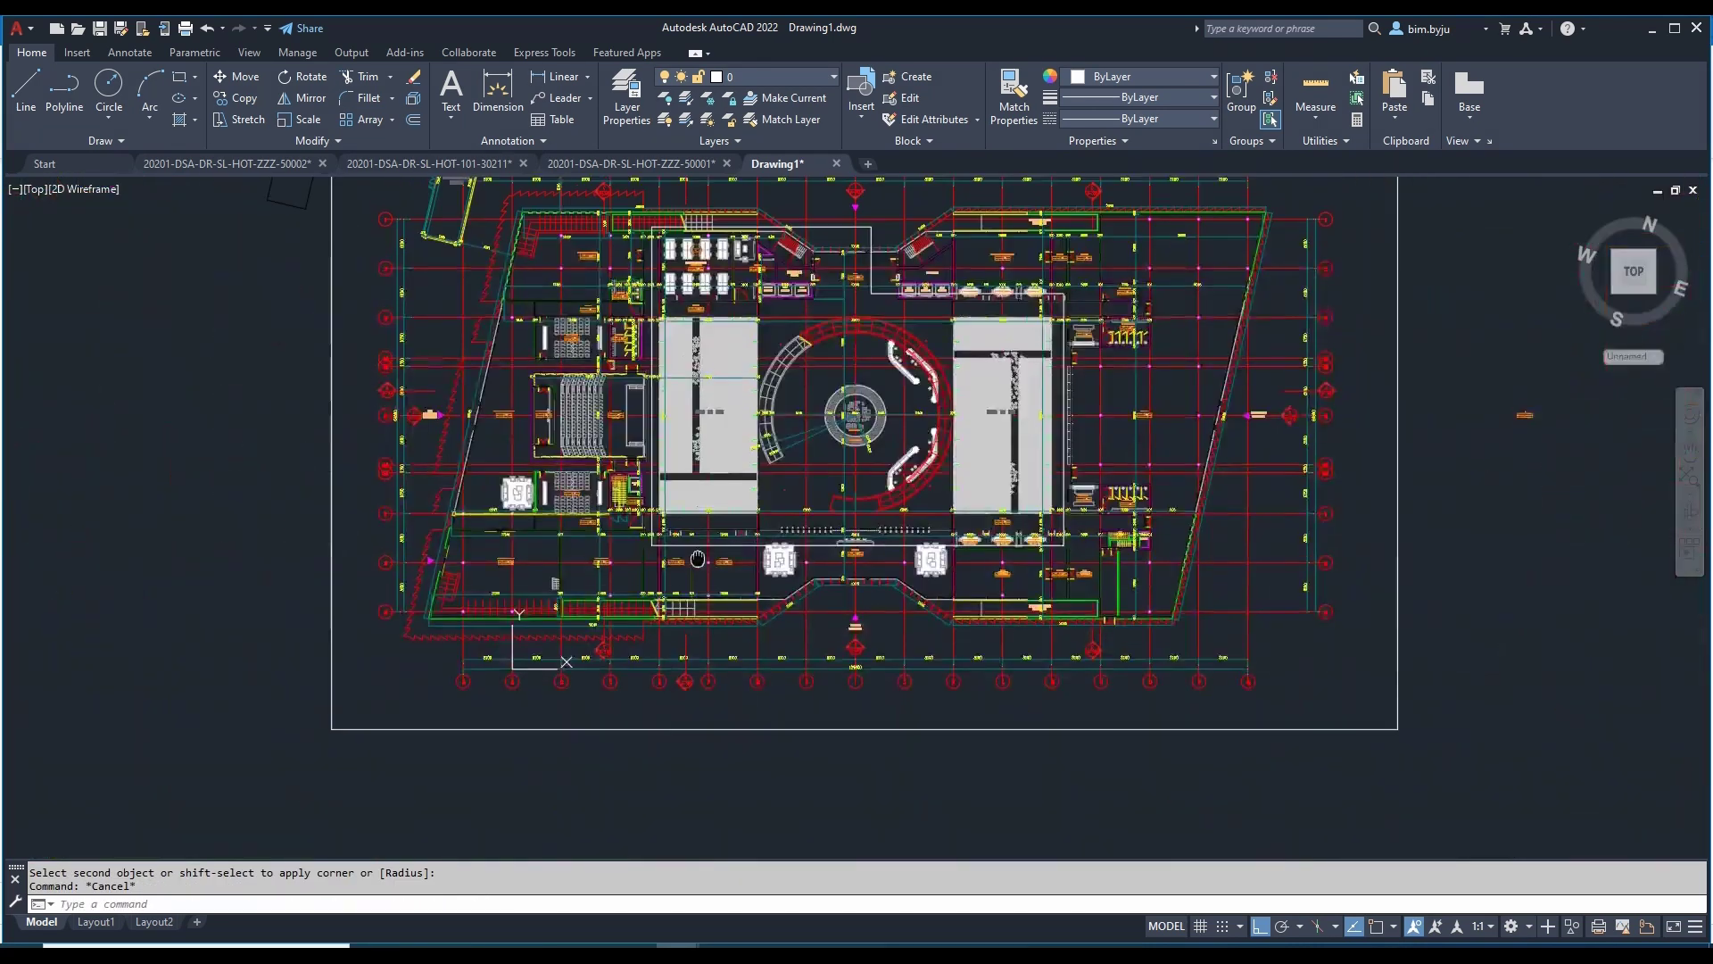
# Step: Set the colour of the closed stepped outline to magenta
pyautogui.scroll(4, 701, 535)
pyautogui.click(701, 546)
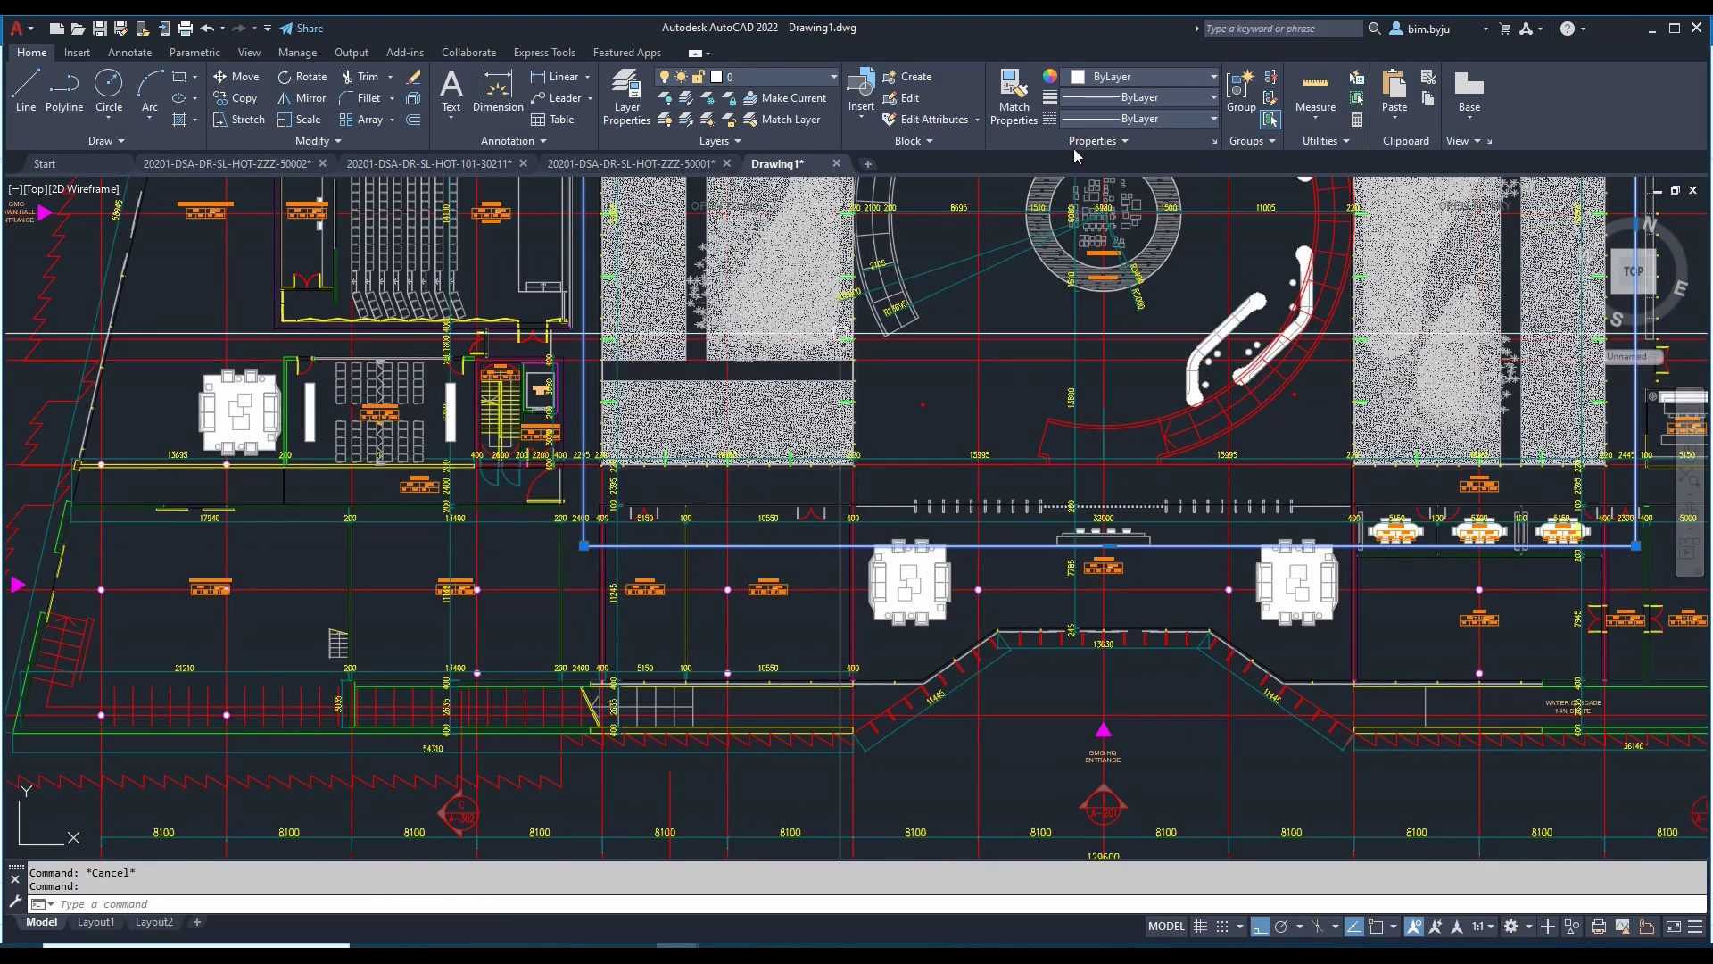
pyautogui.click(1146, 77)
pyautogui.press('Escape')
pyautogui.scroll(-6, 1008, 416)
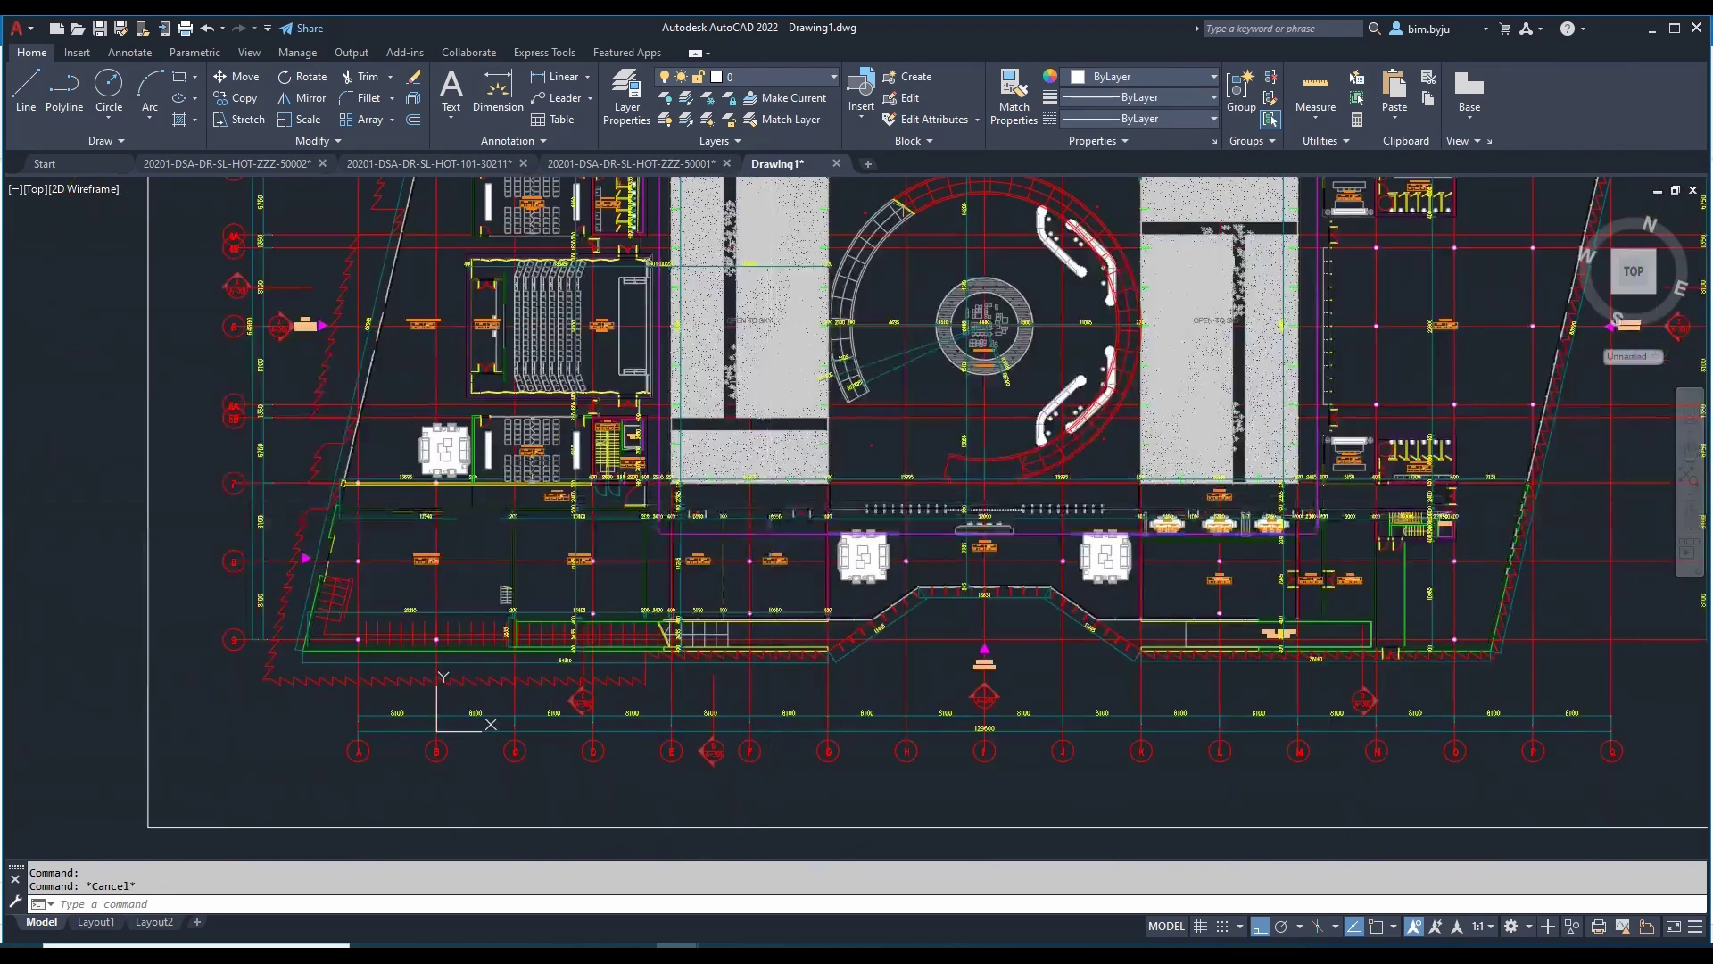
# Step: Clip the floor plan reference with XCLIP, using New boundary and Select polyline on the magenta outline
pyautogui.press('Escape')
pyautogui.scroll(2, 793, 641)
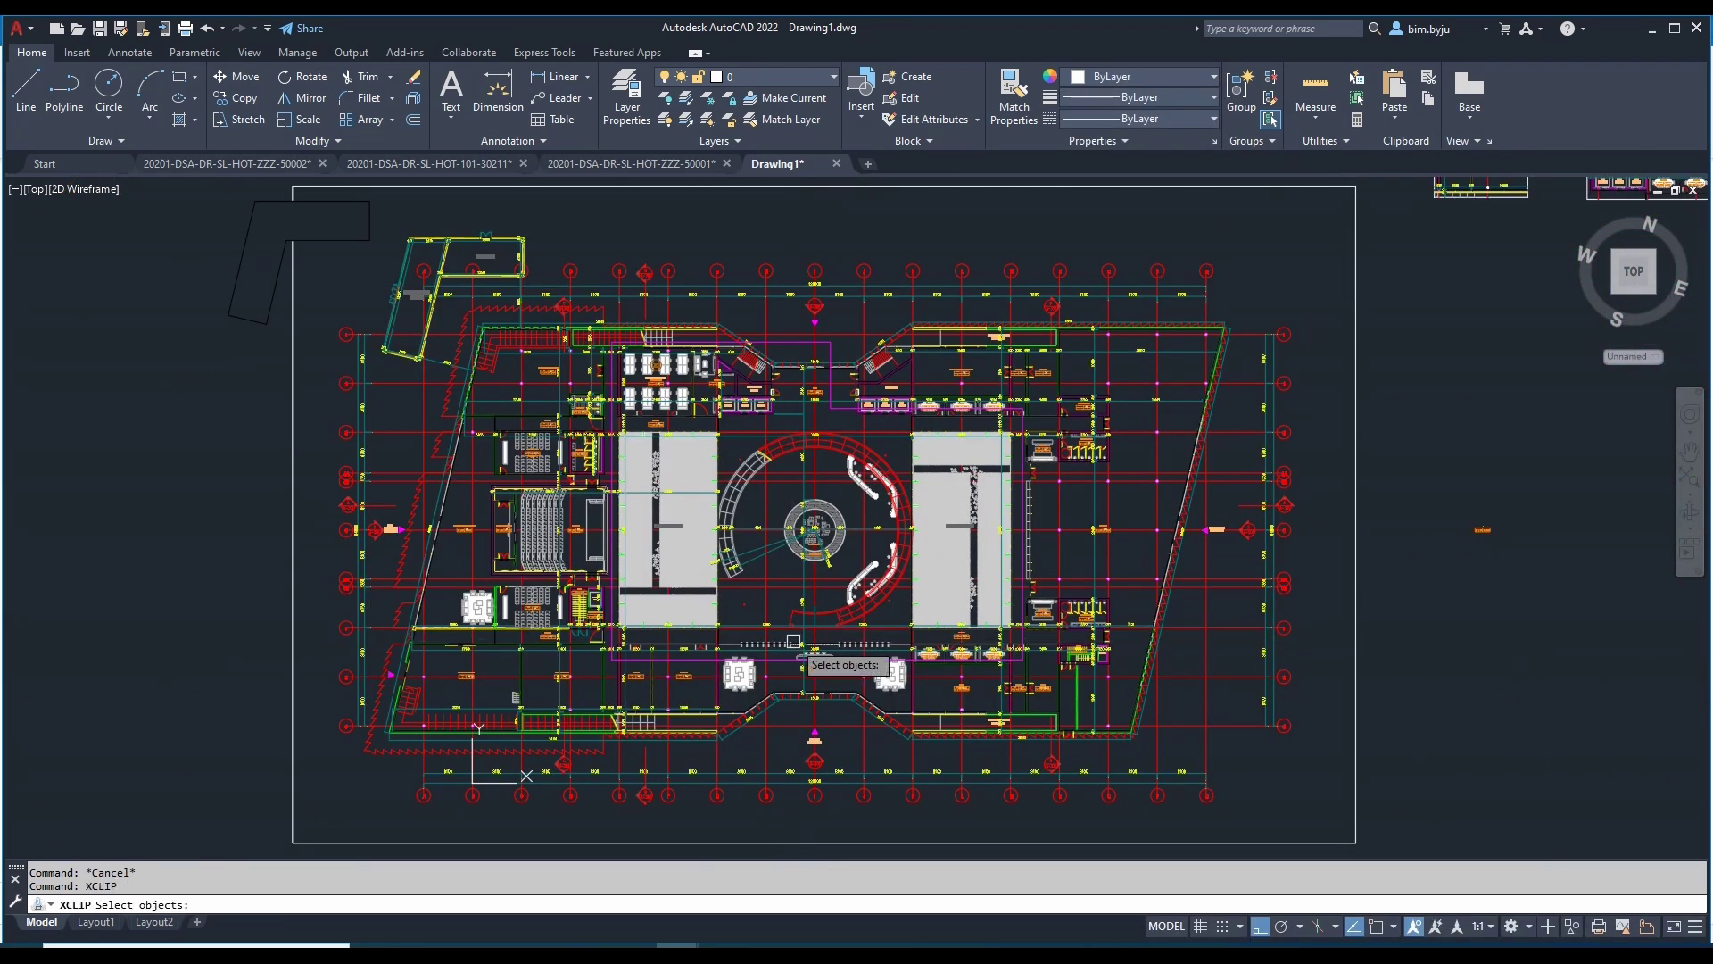
pyautogui.click(839, 541)
pyautogui.press('Return')
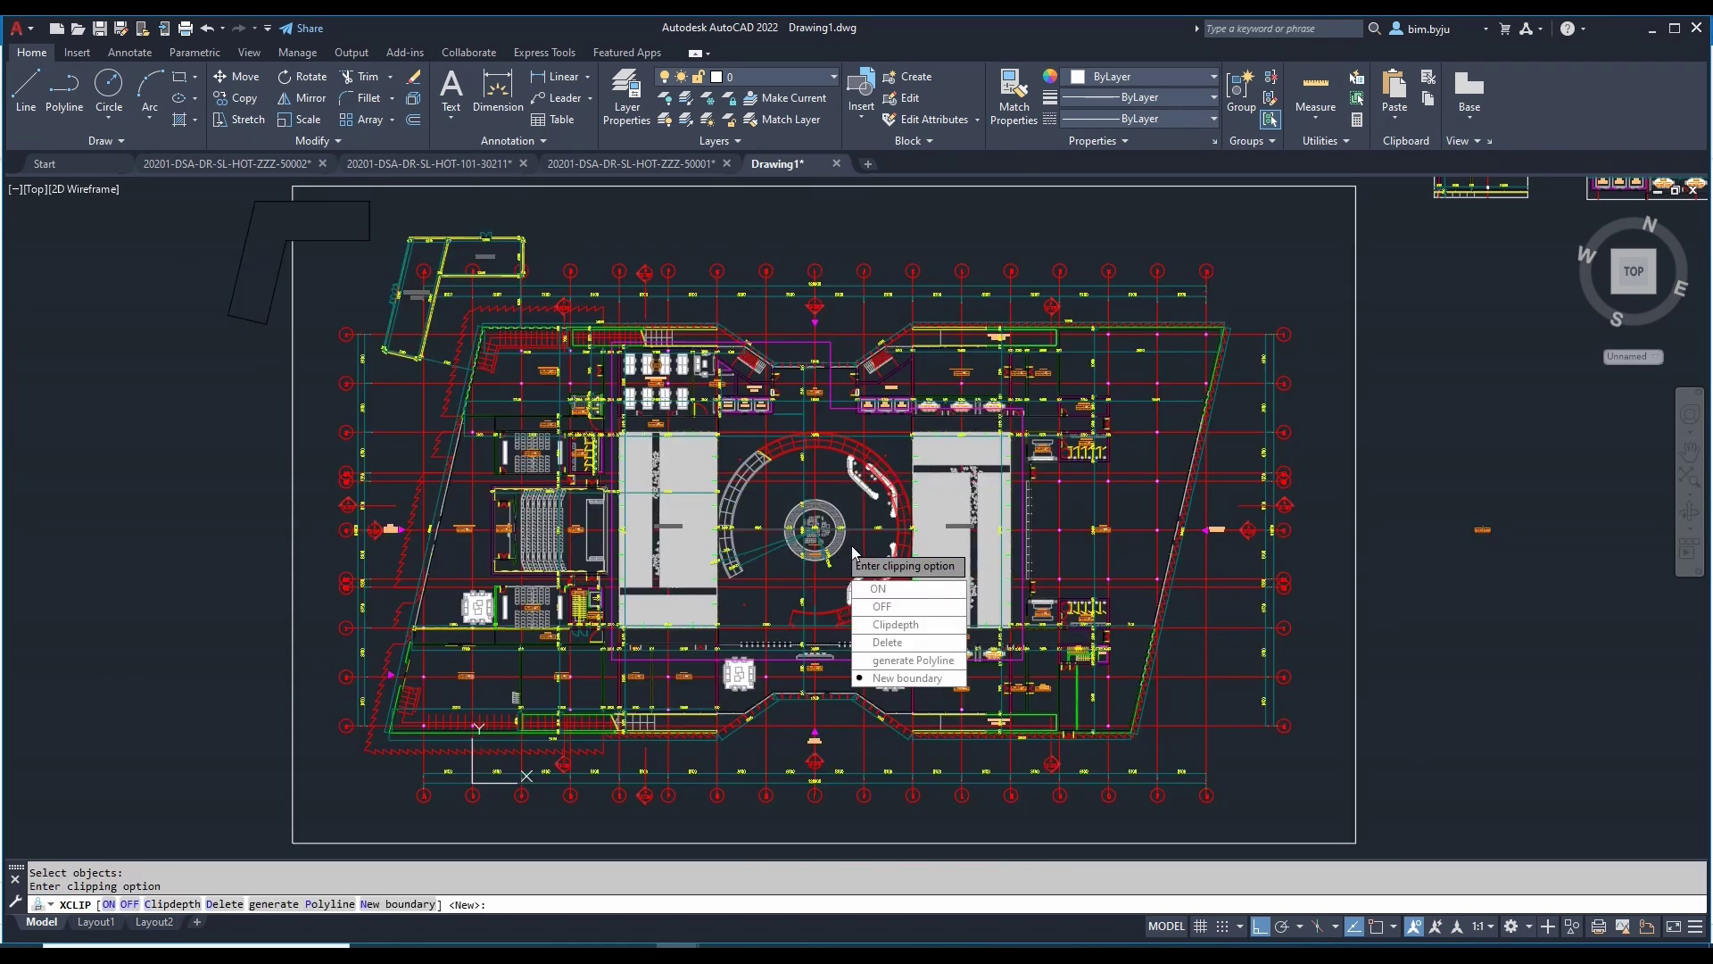
pyautogui.click(907, 678)
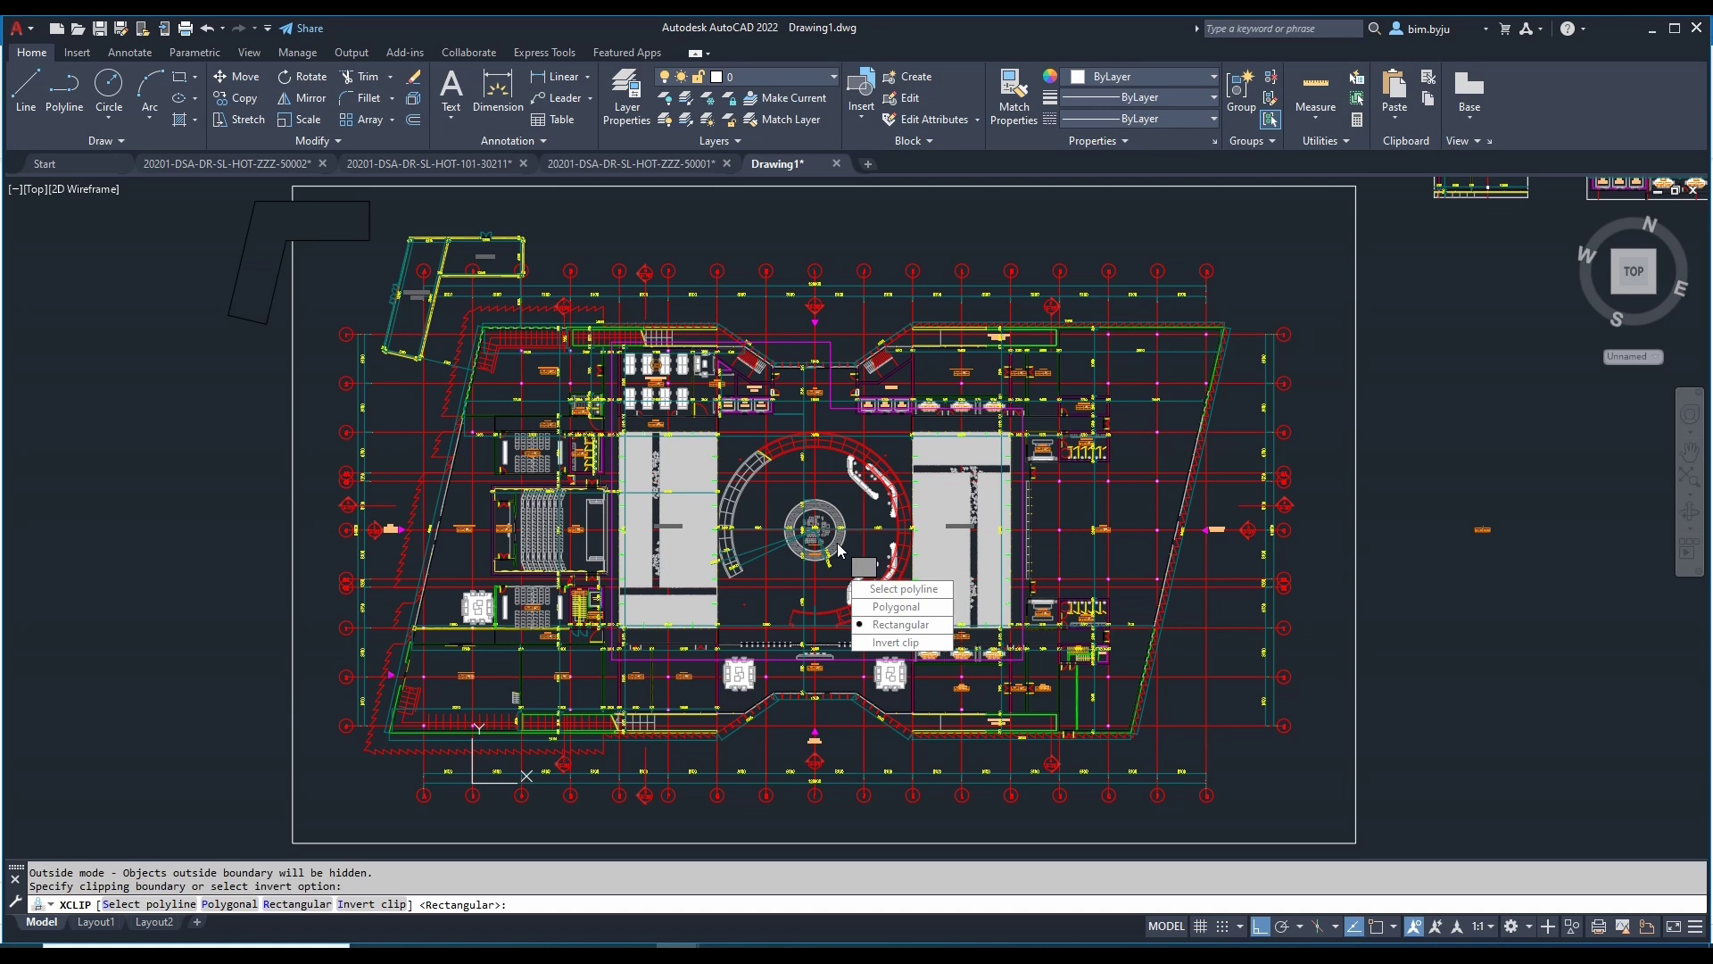
pyautogui.click(888, 588)
pyautogui.scroll(4, 577, 638)
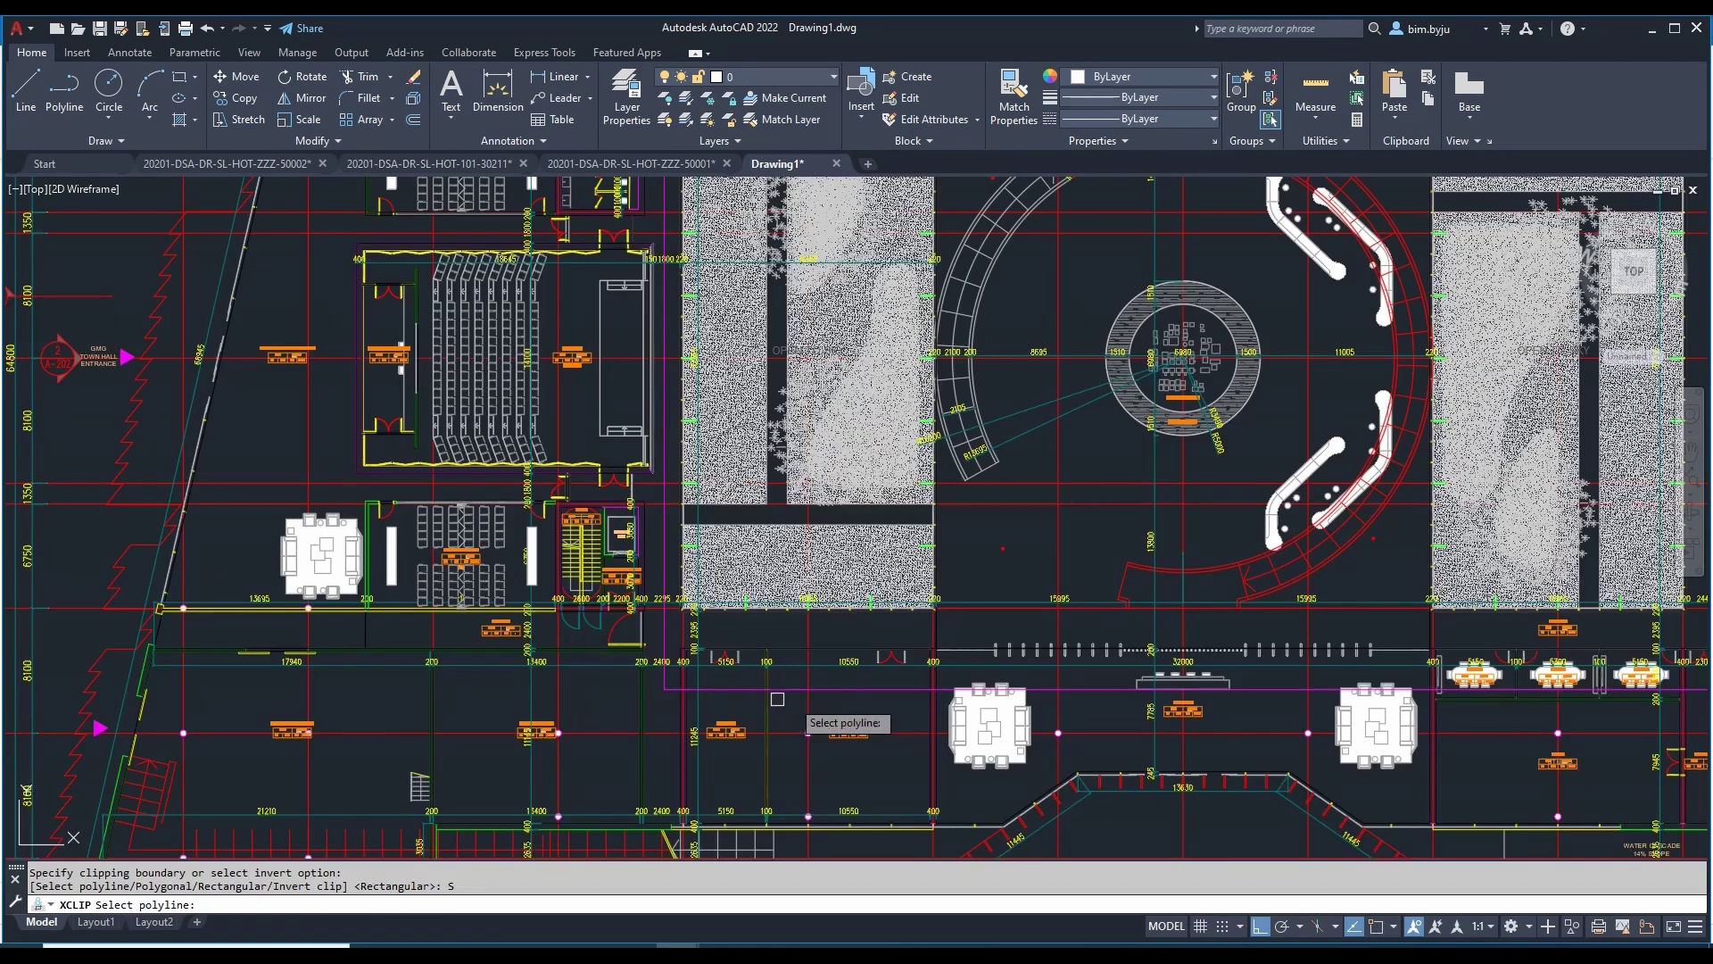
pyautogui.scroll(-6, 803, 700)
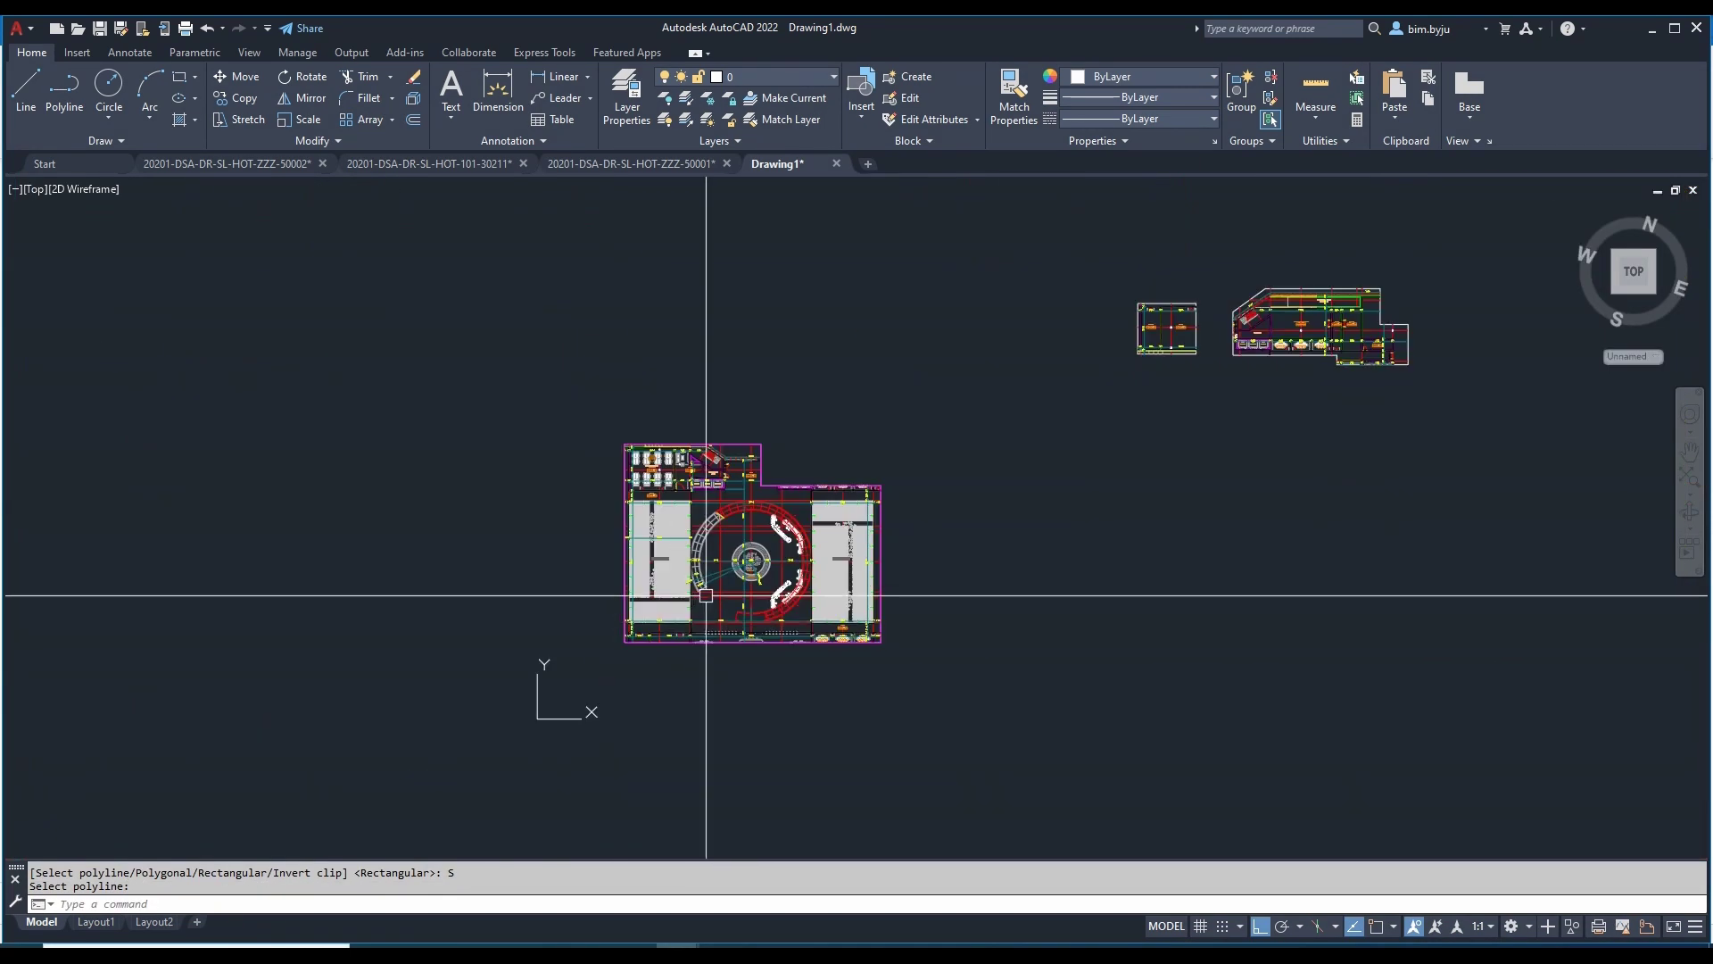
# Step: Examine the clipped floor plan and the magenta polyline around it
pyautogui.scroll(3, 700, 497)
pyautogui.moveTo(753, 501); pyautogui.dragTo(737, 491, button='middle')
pyautogui.scroll(-6, 736, 491)
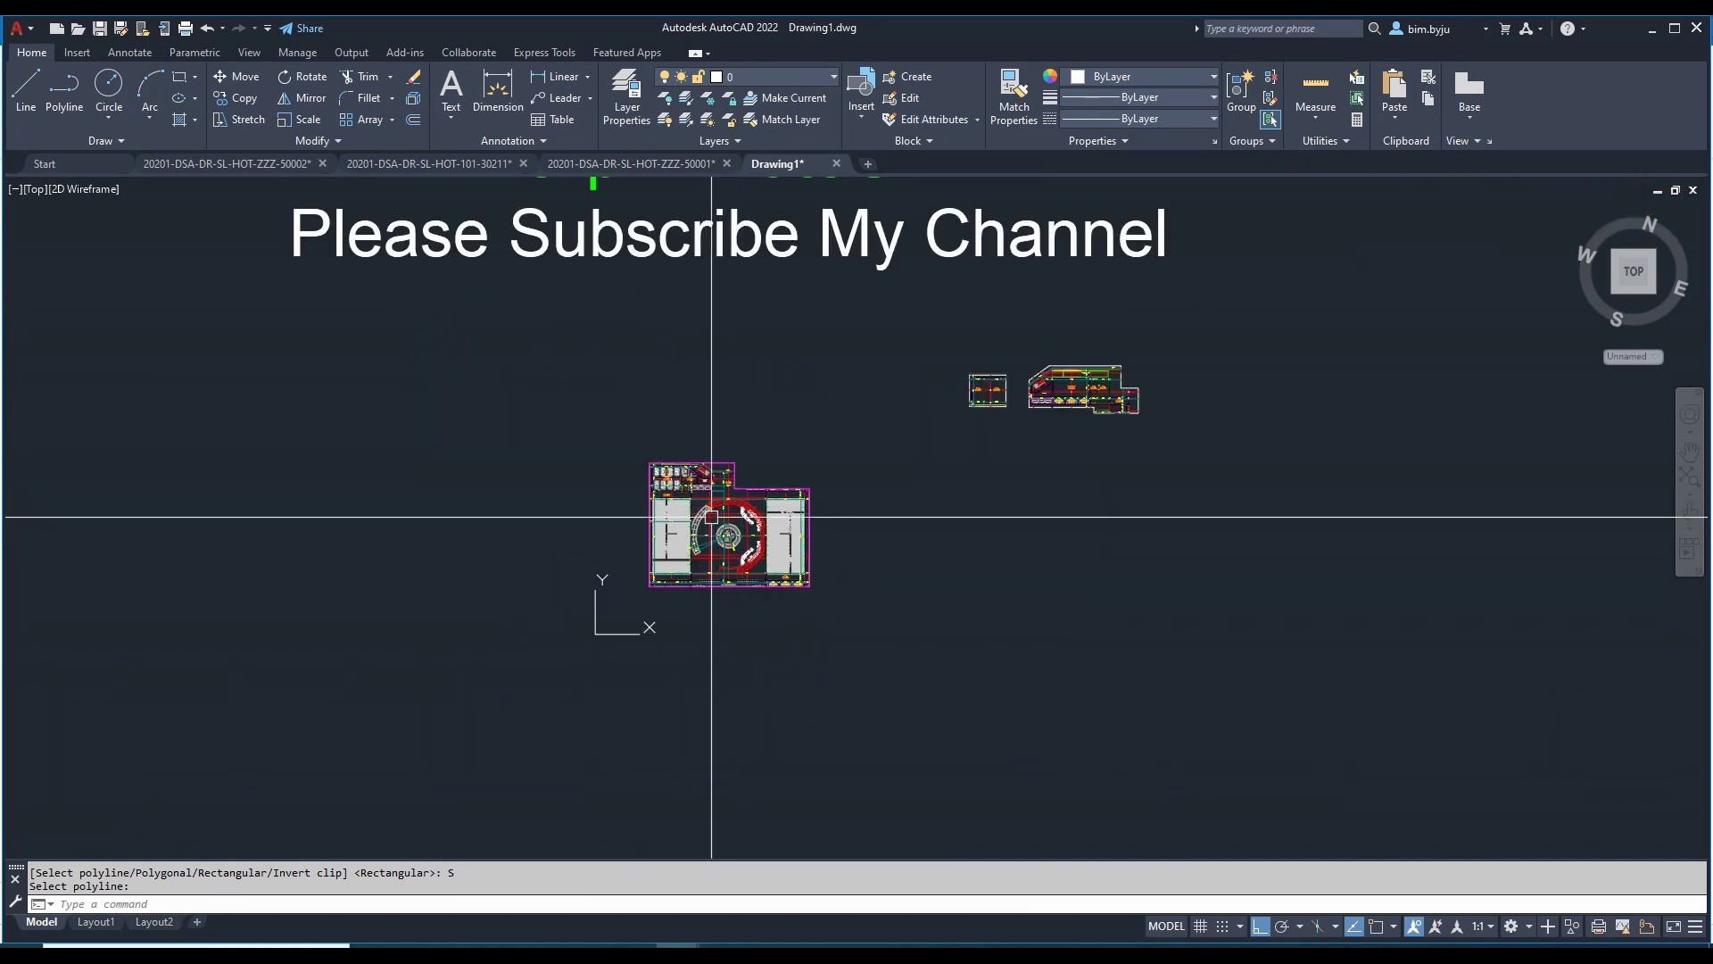
pyautogui.scroll(6, 715, 517)
pyautogui.moveTo(929, 528); pyautogui.dragTo(928, 557, button='middle')
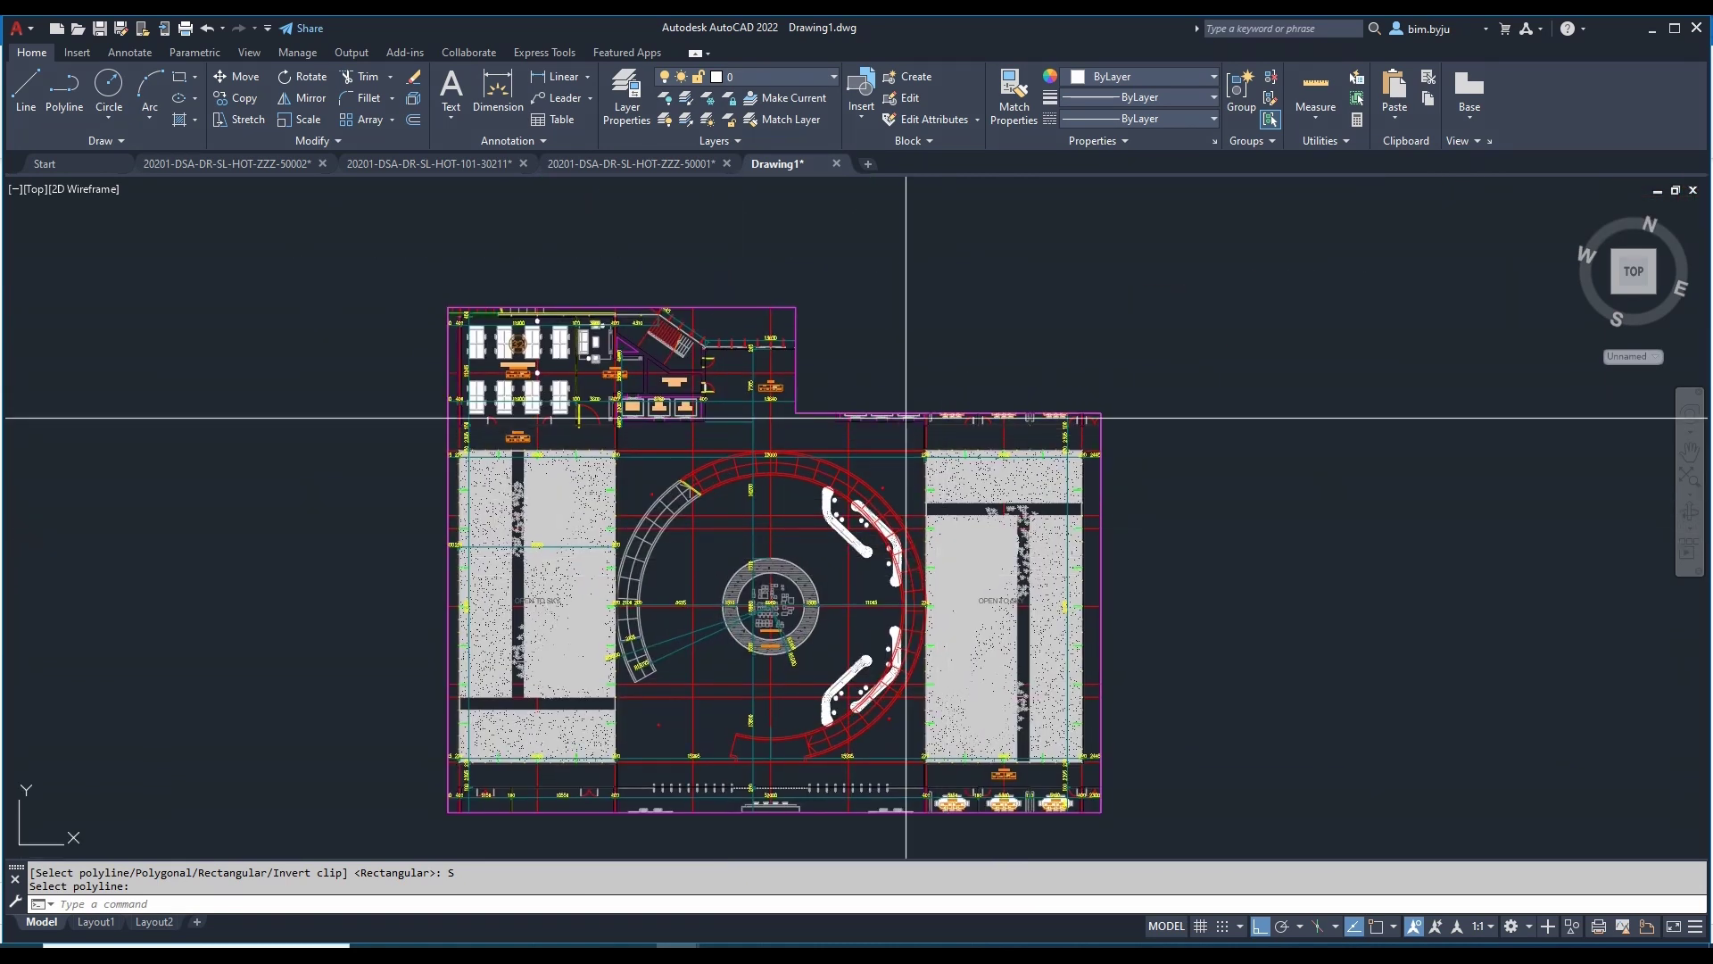
pyautogui.click(907, 416)
pyautogui.rightClick(907, 419)
pyautogui.press('Escape')
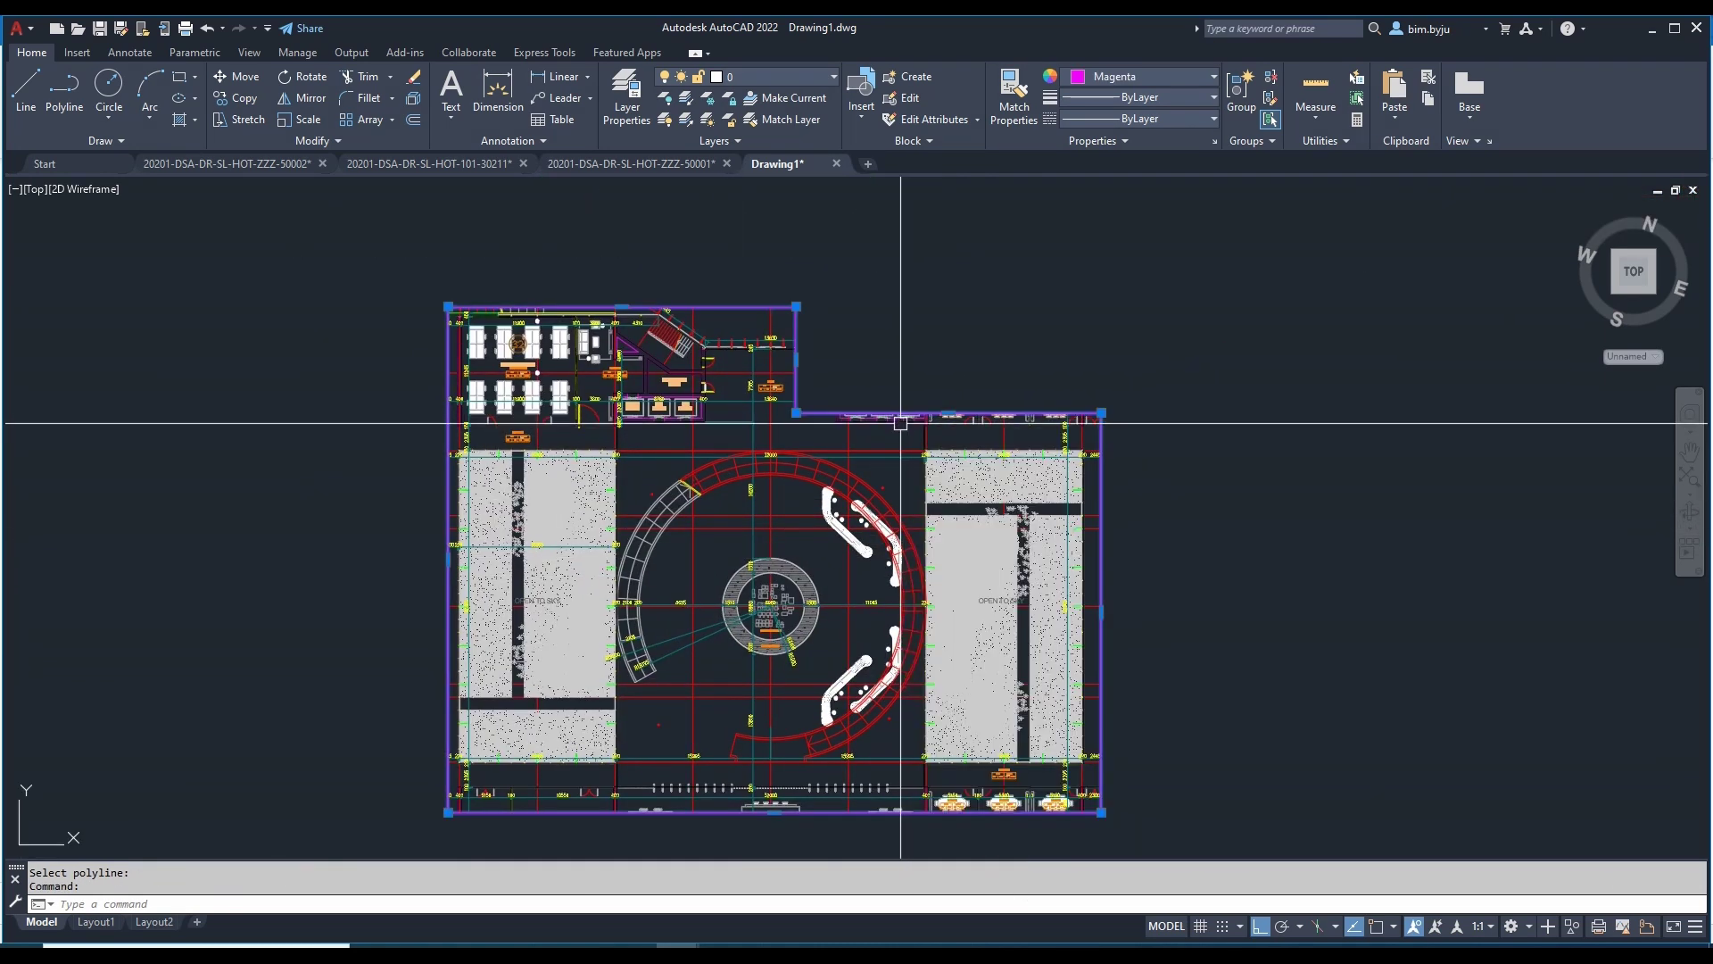
pyautogui.scroll(-5, 907, 421)
pyautogui.scroll(2, 769, 602)
pyautogui.scroll(4, 769, 603)
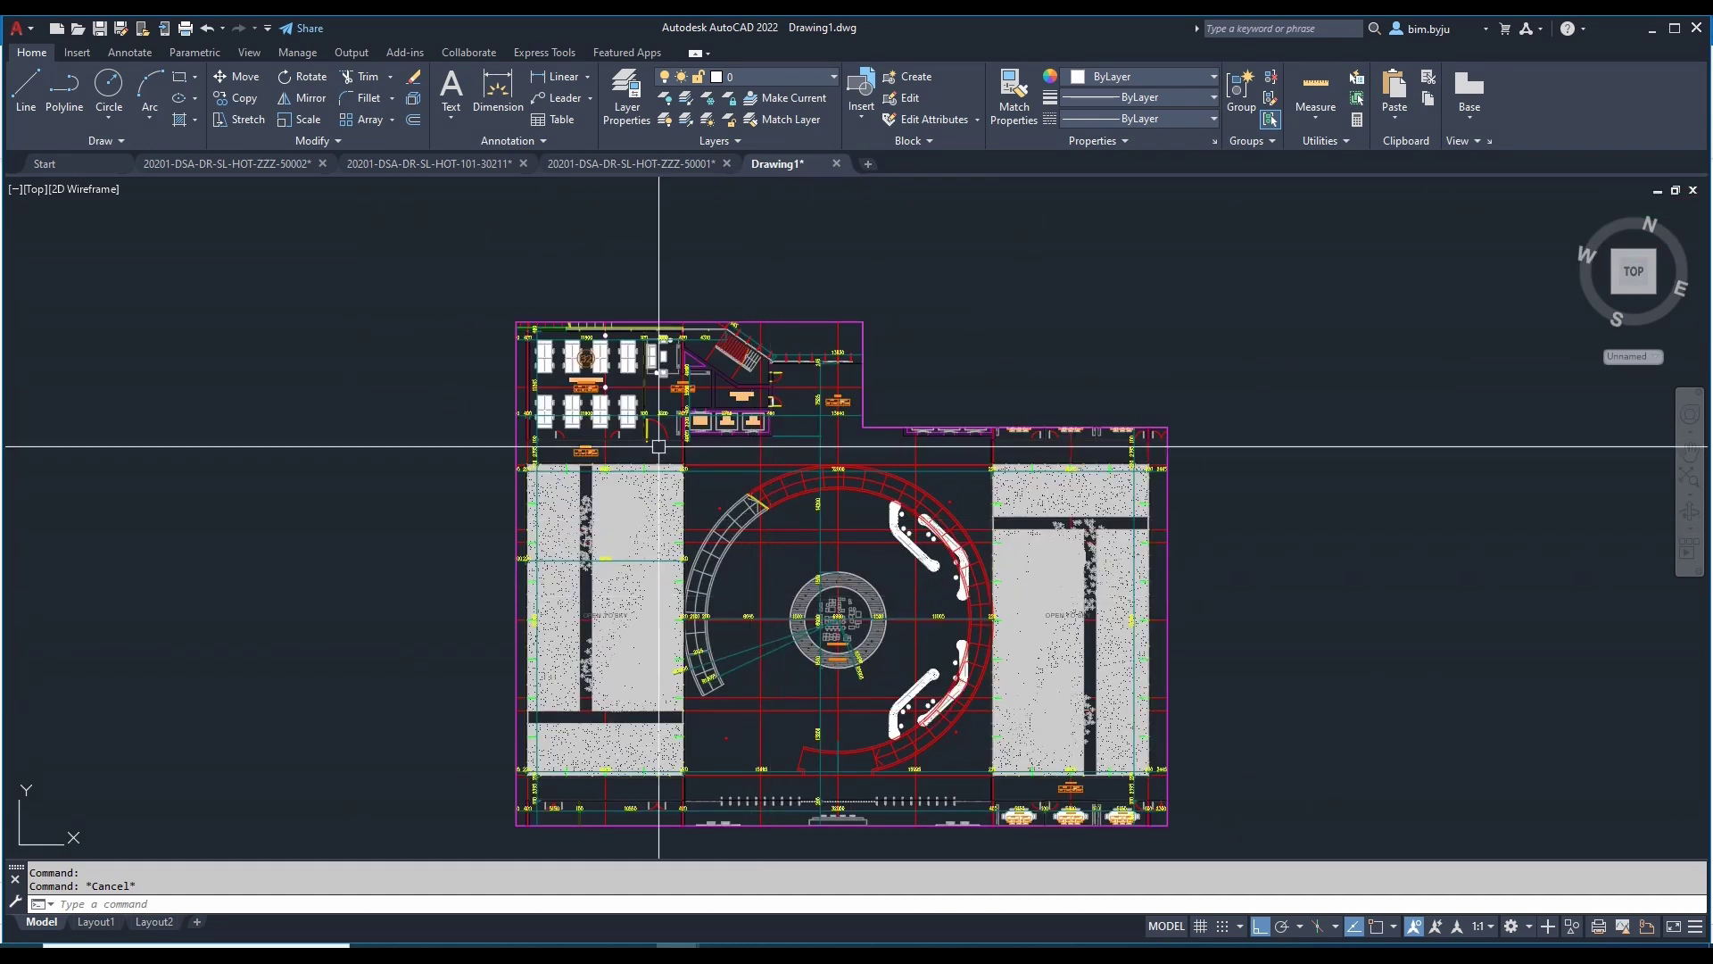
pyautogui.scroll(-2, 1109, 693)
pyautogui.write('s')
pyautogui.press('space')
pyautogui.click(1237, 717)
pyautogui.click(651, 824)
pyautogui.press('space')
pyautogui.click(624, 807)
pyautogui.press('Escape')
pyautogui.press('Escape')
pyautogui.click(897, 775)
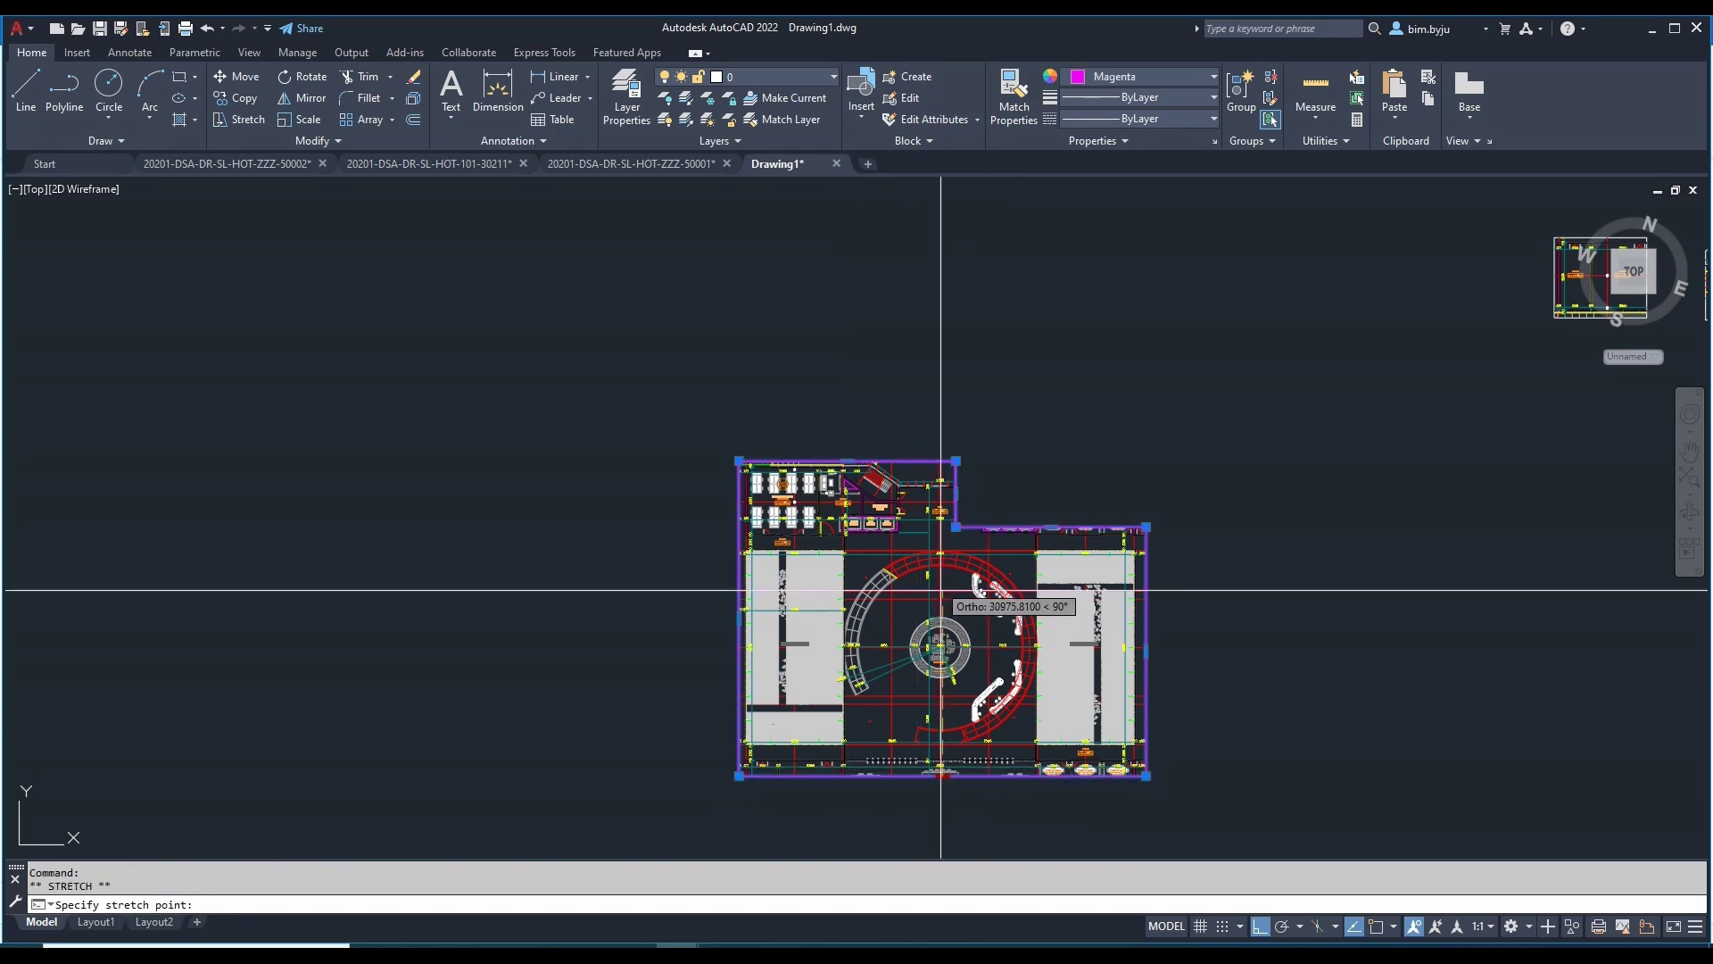
pyautogui.scroll(4, 937, 535)
pyautogui.scroll(-4, 937, 533)
pyautogui.press('Escape')
# Step: Erase the magenta polyline around the clipped floor plan
pyautogui.write('e')
pyautogui.press('Return')
pyautogui.click(1041, 534)
pyautogui.press('Return')
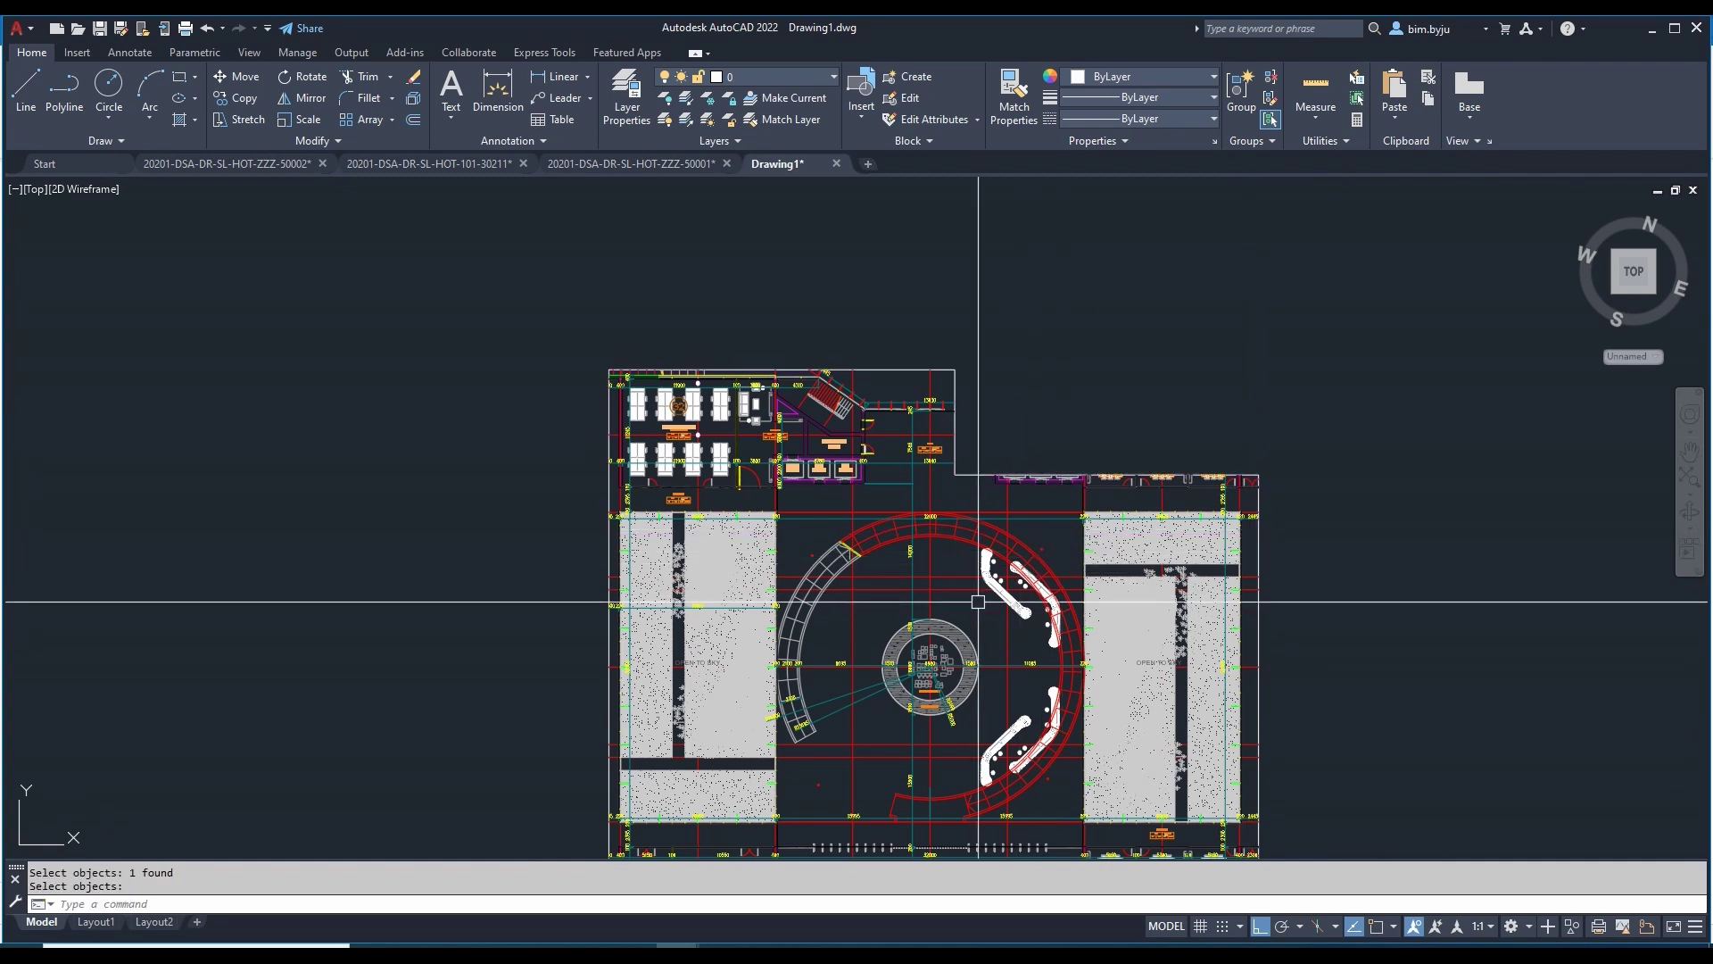
# Step: Stretch the inner notch corner and northeast corner of the reference's clip boundary south, level with each other just above the water mirror ring
pyautogui.moveTo(946, 687); pyautogui.dragTo(904, 495, button='middle')
pyautogui.click(828, 696)
pyautogui.click(814, 678)
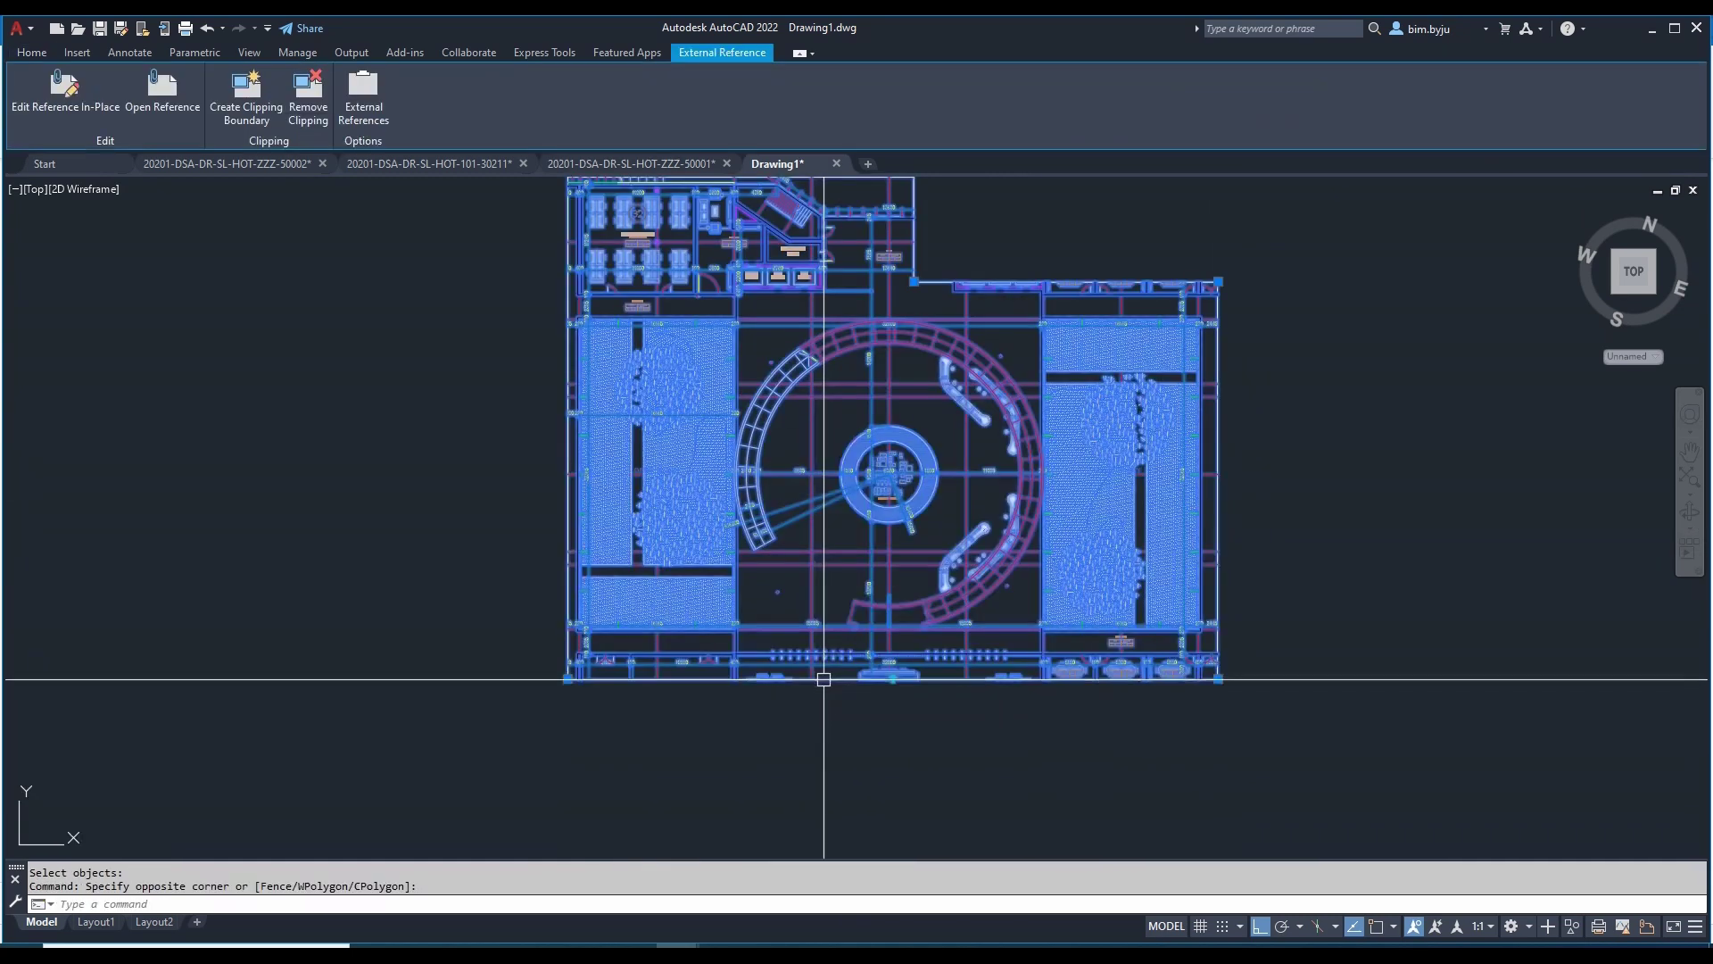
pyautogui.moveTo(885, 309); pyautogui.dragTo(891, 458, button='middle')
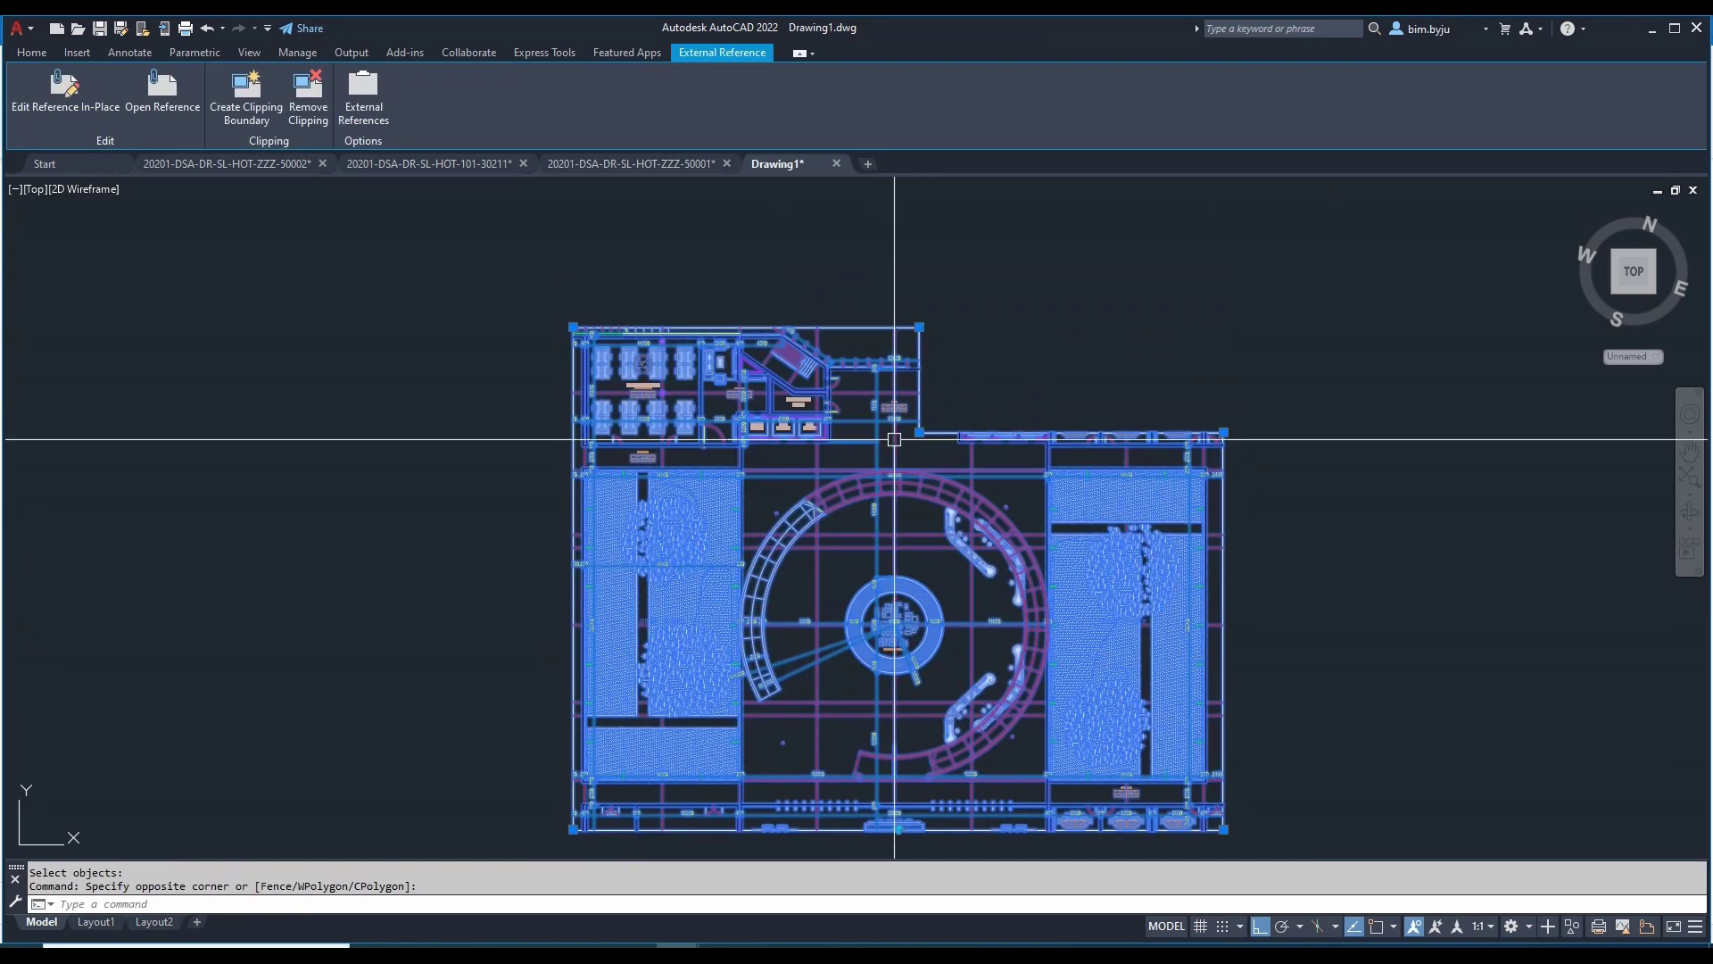
pyautogui.click(919, 433)
pyautogui.click(923, 567)
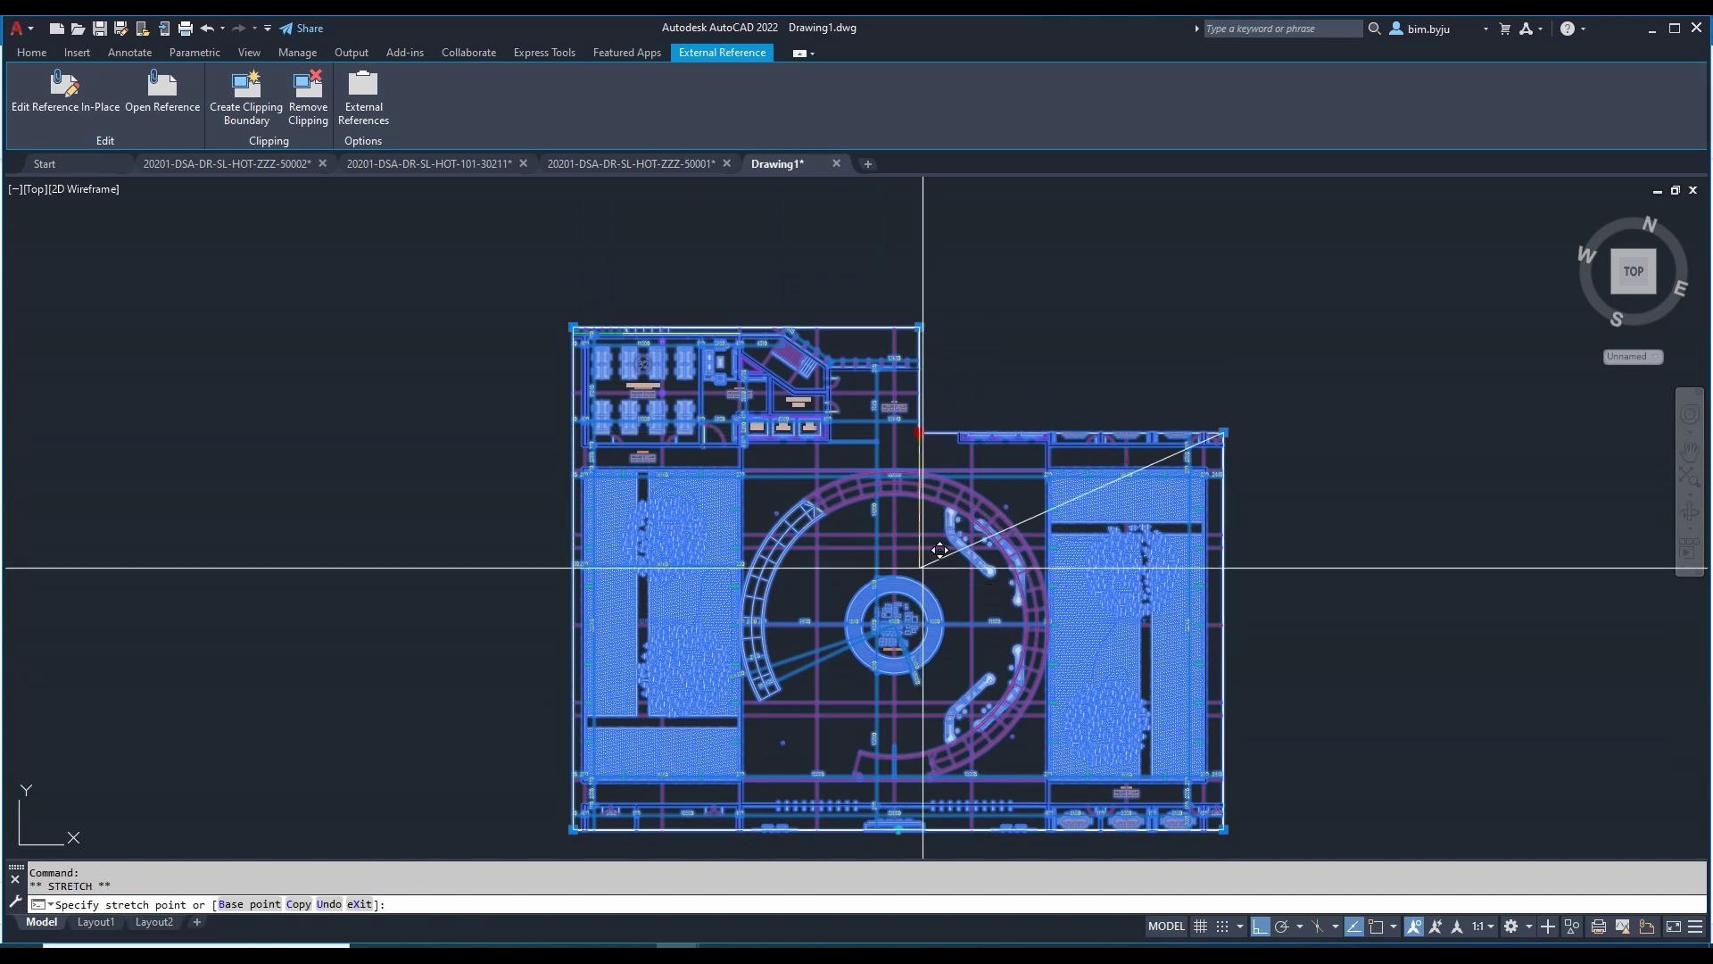
pyautogui.click(1224, 433)
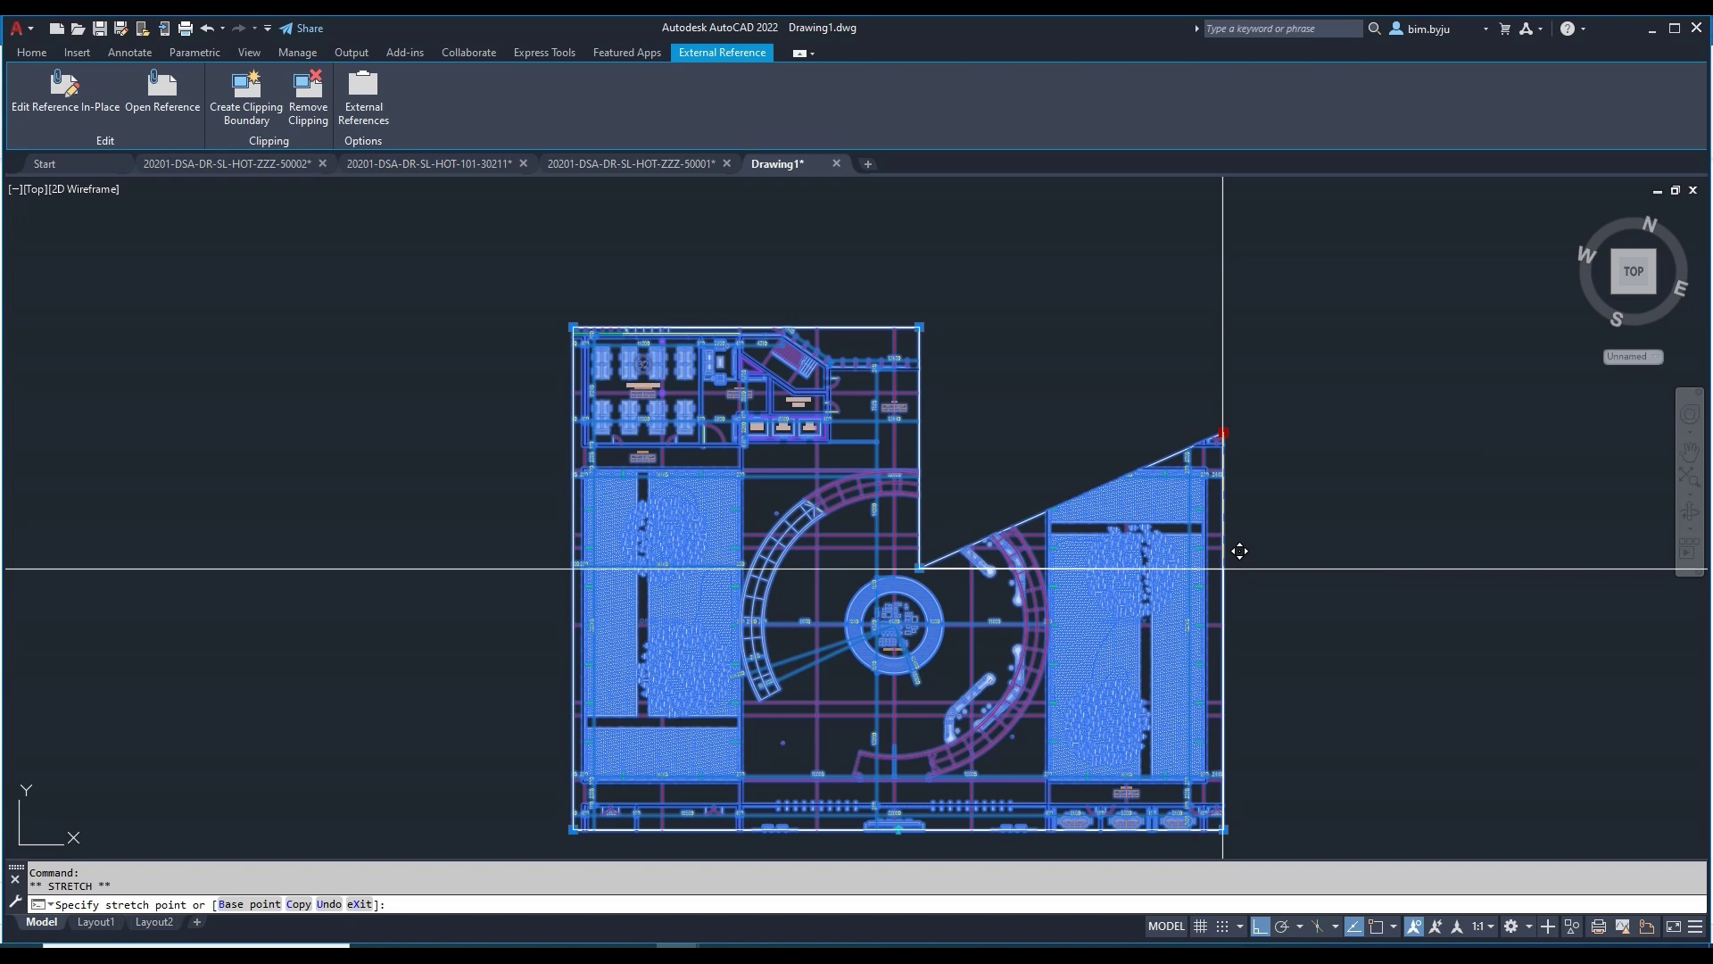
pyautogui.click(1222, 568)
pyautogui.press('Escape')
# Step: Try to move the reshaped clipped reference a short distance west
pyautogui.scroll(-2, 848, 511)
pyautogui.scroll(2, 876, 467)
pyautogui.click(949, 344)
pyautogui.click(897, 671)
pyautogui.press('Return')
pyautogui.click(1133, 512)
pyautogui.click(1006, 509)
pyautogui.press('Escape')
# Step: Review the reshaped clipped floor plan together with the two clipped copies and the title text
pyautogui.scroll(-4, 949, 520)
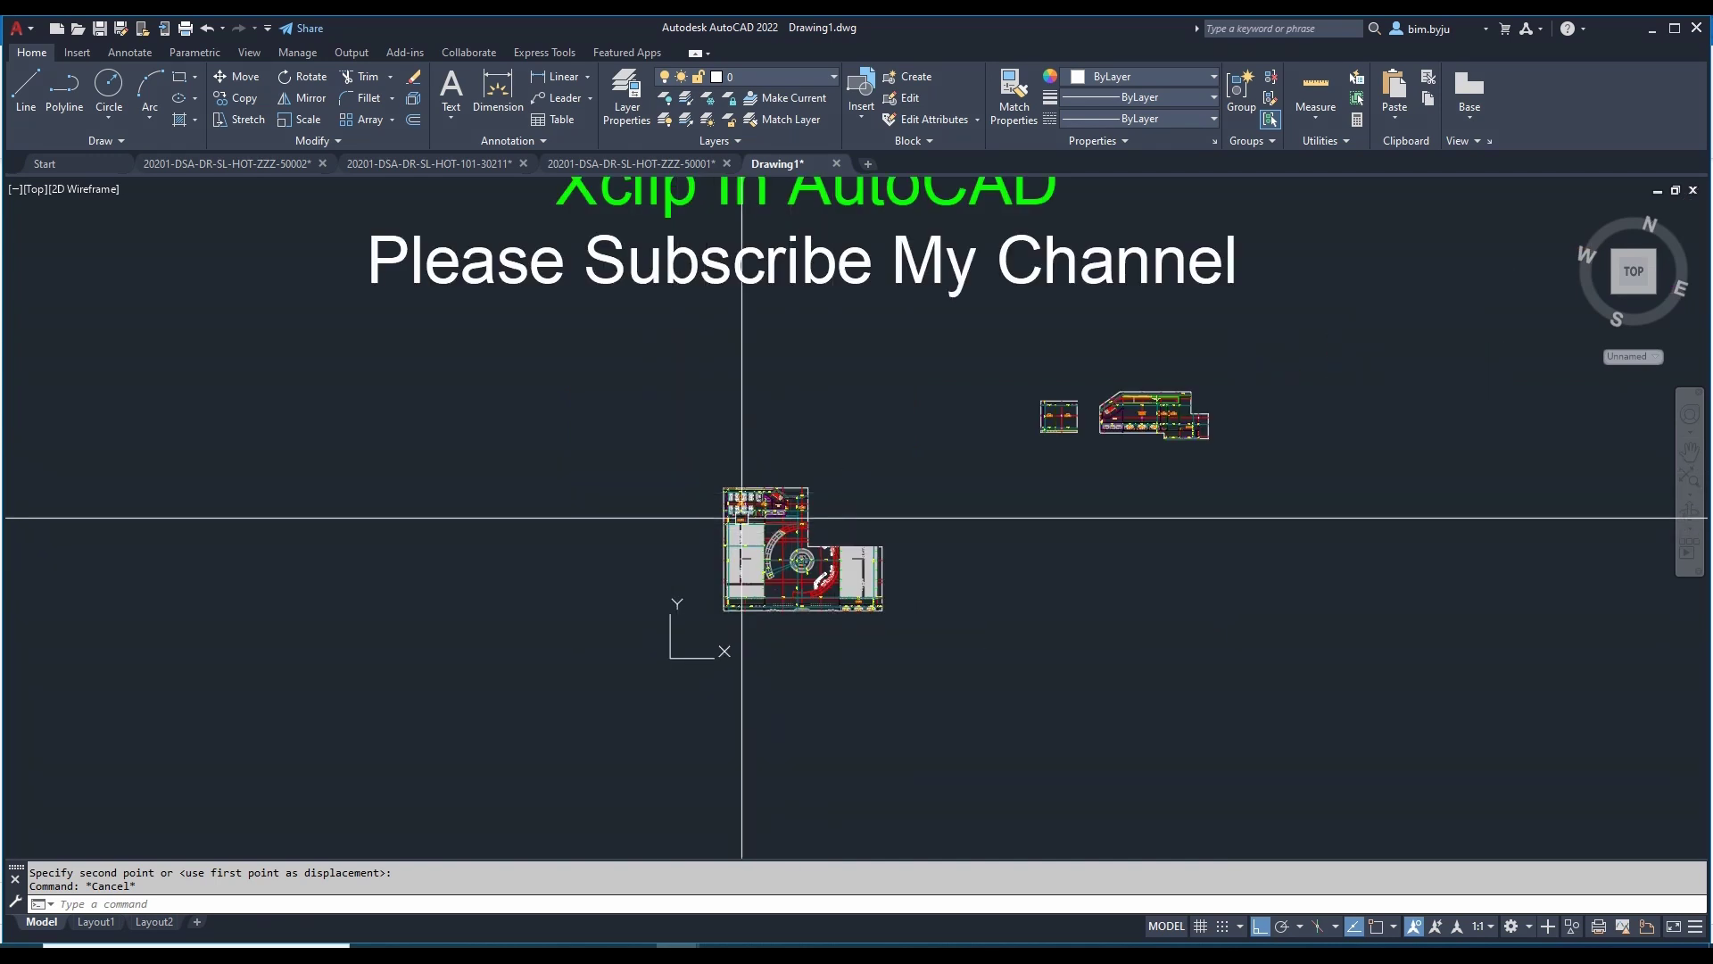
pyautogui.scroll(4, 757, 515)
pyautogui.scroll(4, 769, 477)
pyautogui.scroll(-2, 703, 468)
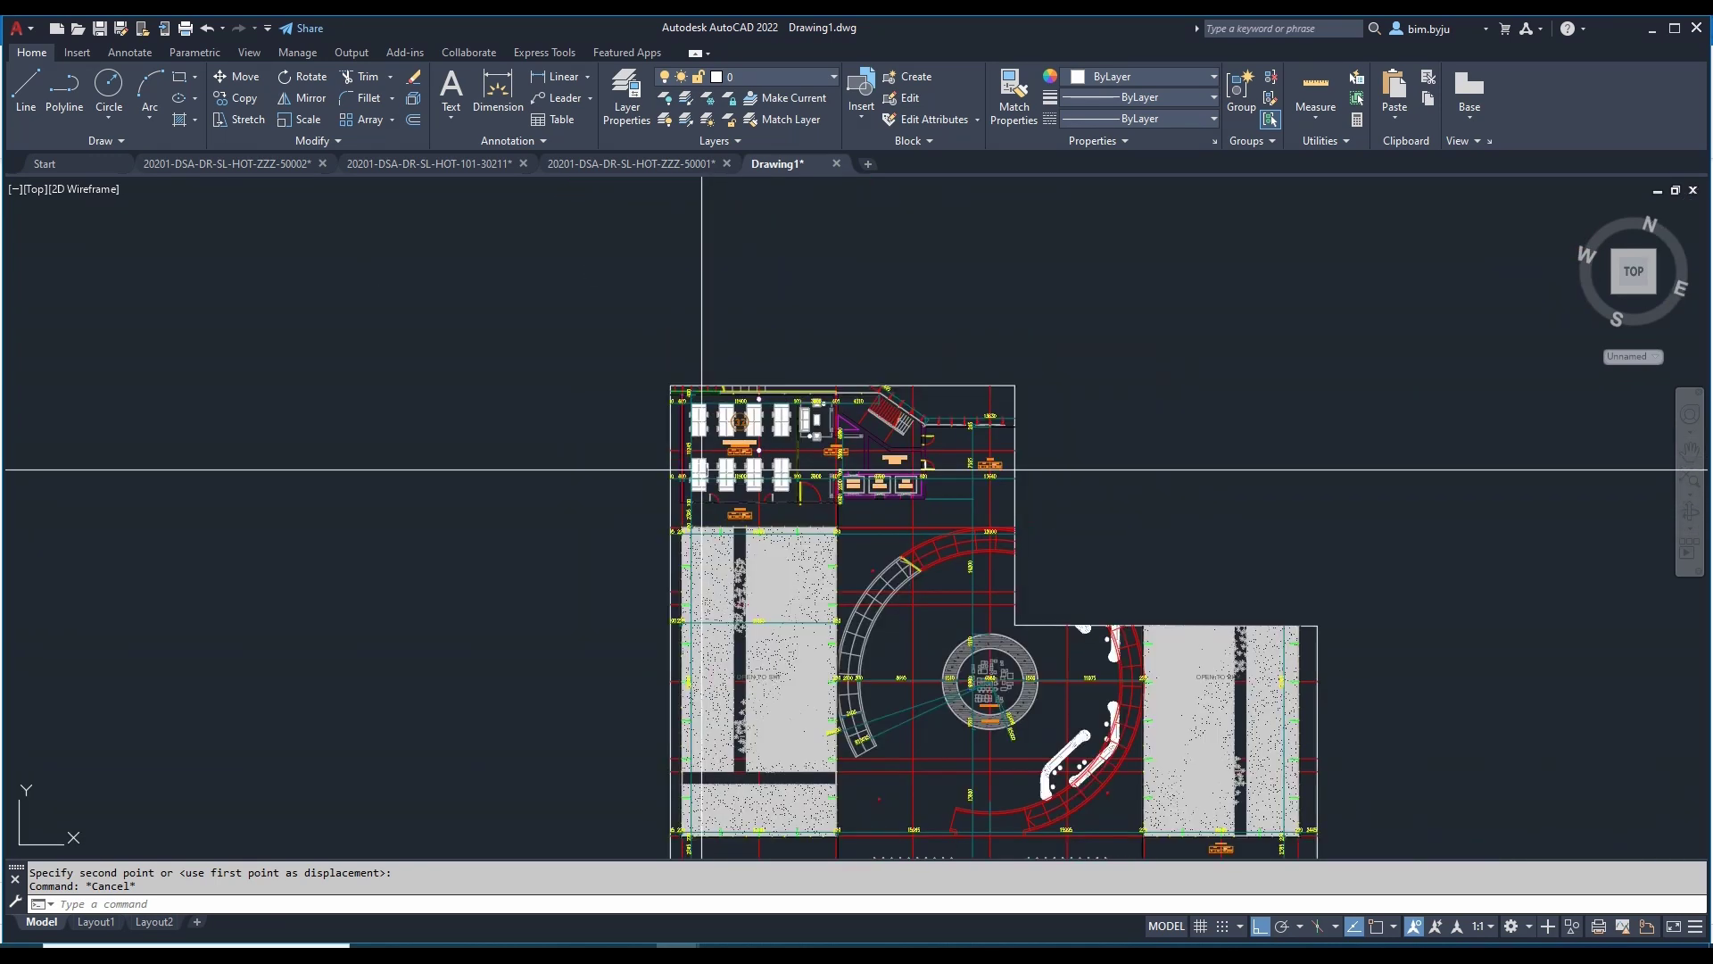
pyautogui.moveTo(801, 505); pyautogui.dragTo(683, 509, button='middle')
pyautogui.scroll(-4, 757, 515)
pyautogui.moveTo(769, 541); pyautogui.dragTo(796, 649, button='middle')
pyautogui.moveTo(817, 413); pyautogui.dragTo(875, 638, button='middle')
pyautogui.moveTo(862, 550)
pyautogui.mouseDown(button='middle')
pyautogui.moveTo(874, 652)
pyautogui.moveTo(893, 611)
pyautogui.moveTo(875, 595)
pyautogui.mouseUp(button='middle')
pyautogui.scroll(-2, 884, 710)
pyautogui.moveTo(886, 713); pyautogui.dragTo(883, 670)
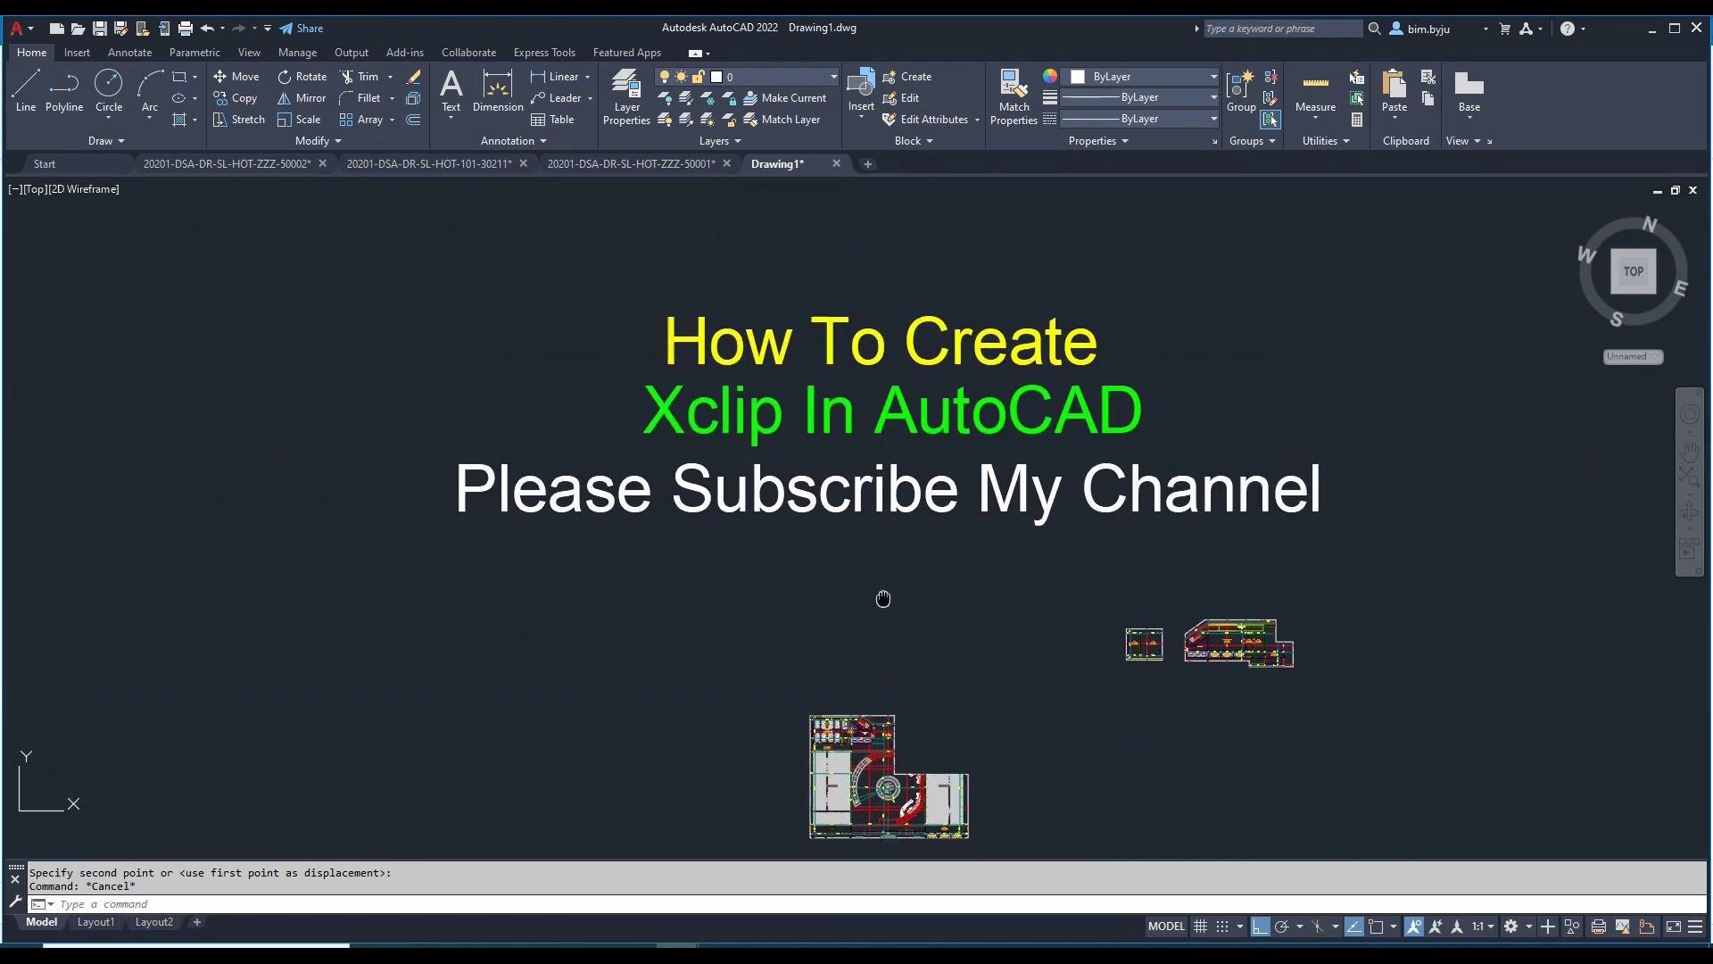
pyautogui.moveTo(883, 669); pyautogui.dragTo(876, 543, button='middle')
pyautogui.scroll(2, 848, 688)
pyautogui.scroll(2, 852, 676)
pyautogui.moveTo(887, 639); pyautogui.dragTo(851, 653, button='middle')
pyautogui.scroll(-2, 865, 620)
pyautogui.moveTo(958, 590); pyautogui.dragTo(956, 642, button='middle')
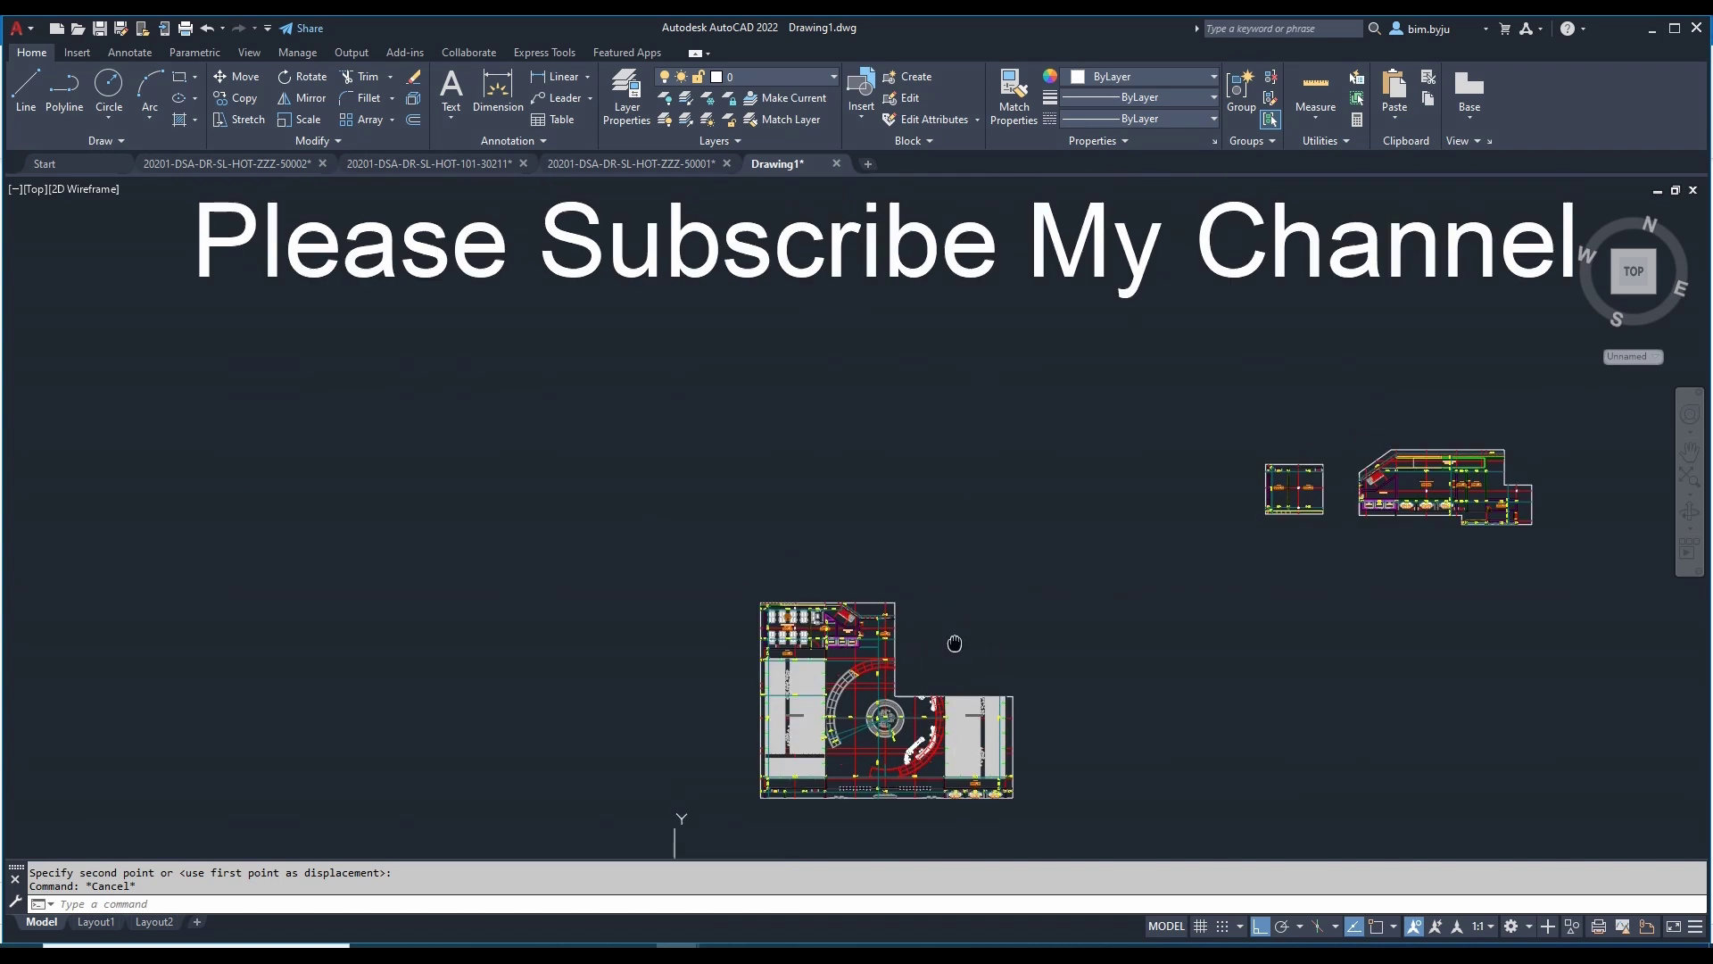
pyautogui.moveTo(903, 554); pyautogui.dragTo(901, 754, button='middle')
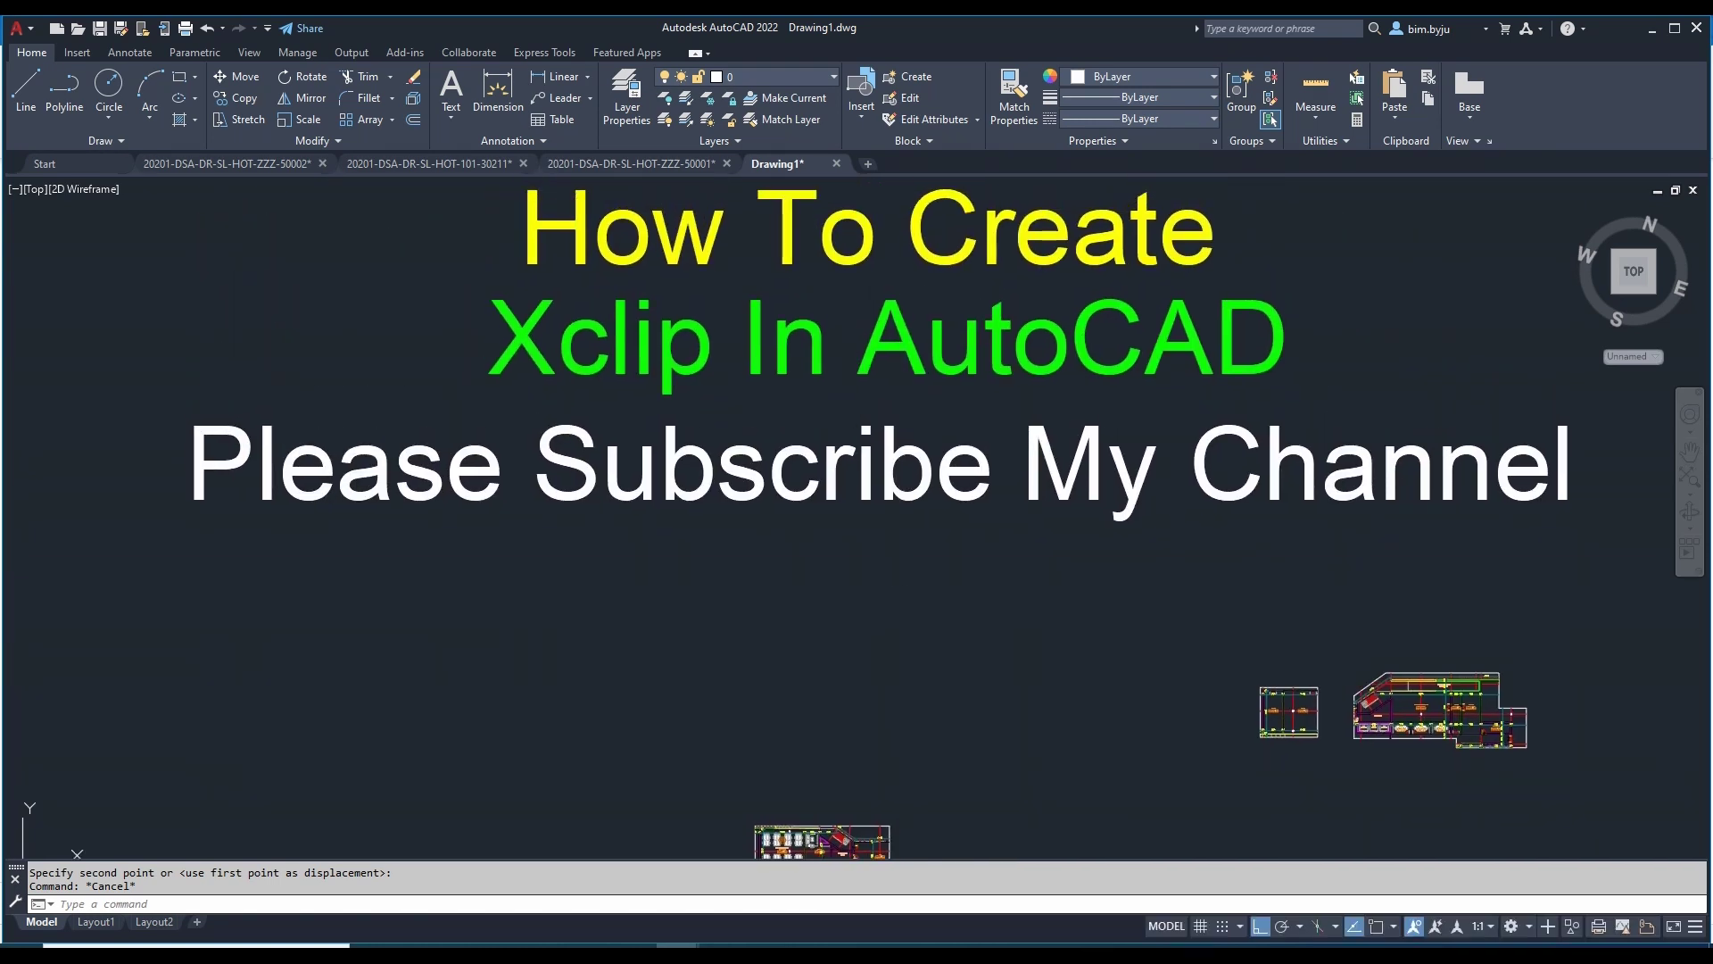
pyautogui.moveTo(898, 617)
pyautogui.mouseDown(button='middle')
pyautogui.moveTo(879, 527)
pyautogui.moveTo(894, 643)
pyautogui.moveTo(894, 589)
pyautogui.moveTo(896, 628)
pyautogui.moveTo(855, 513)
pyautogui.mouseUp(button='middle')
pyautogui.moveTo(884, 694)
pyautogui.mouseDown(button='middle')
pyautogui.moveTo(878, 563)
pyautogui.moveTo(860, 719)
pyautogui.mouseUp(button='middle')
pyautogui.scroll(6, 821, 708)
pyautogui.scroll(-4, 794, 699)
pyautogui.scroll(-3, 775, 693)
pyautogui.scroll(-2, 885, 694)
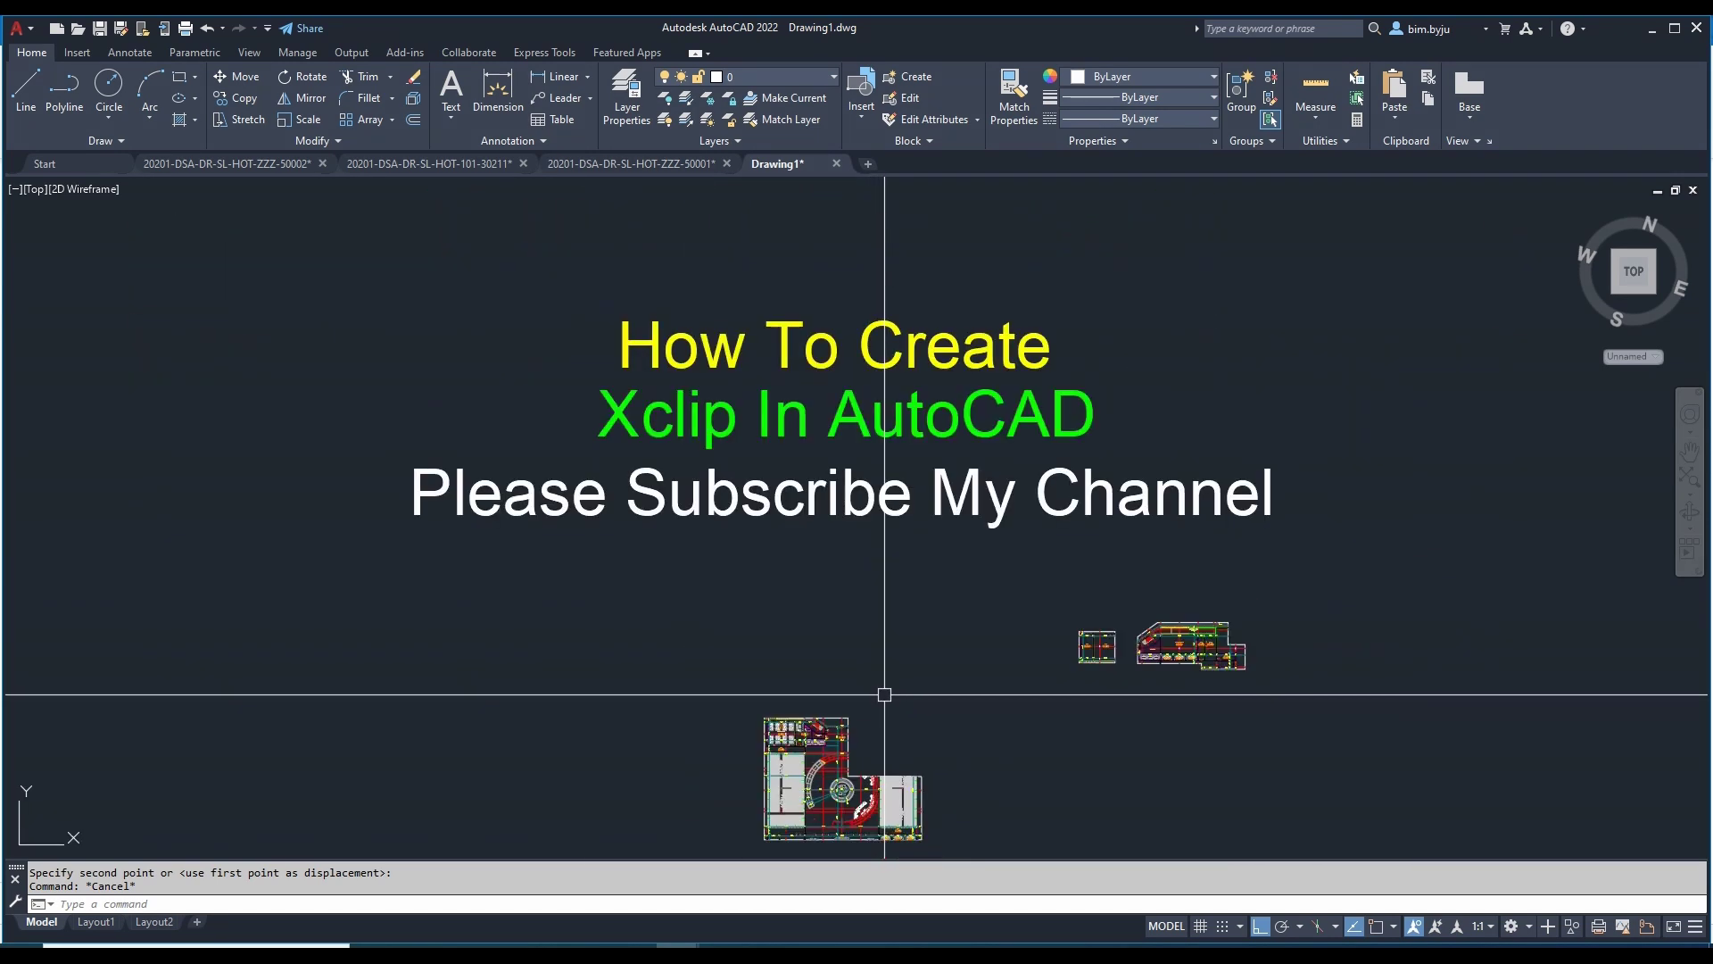
pyautogui.scroll(4, 738, 540)
pyautogui.scroll(-4, 735, 674)
pyautogui.moveTo(864, 663)
pyautogui.mouseDown(button='middle')
pyautogui.moveTo(778, 556)
pyautogui.moveTo(833, 561)
pyautogui.mouseUp(button='middle')
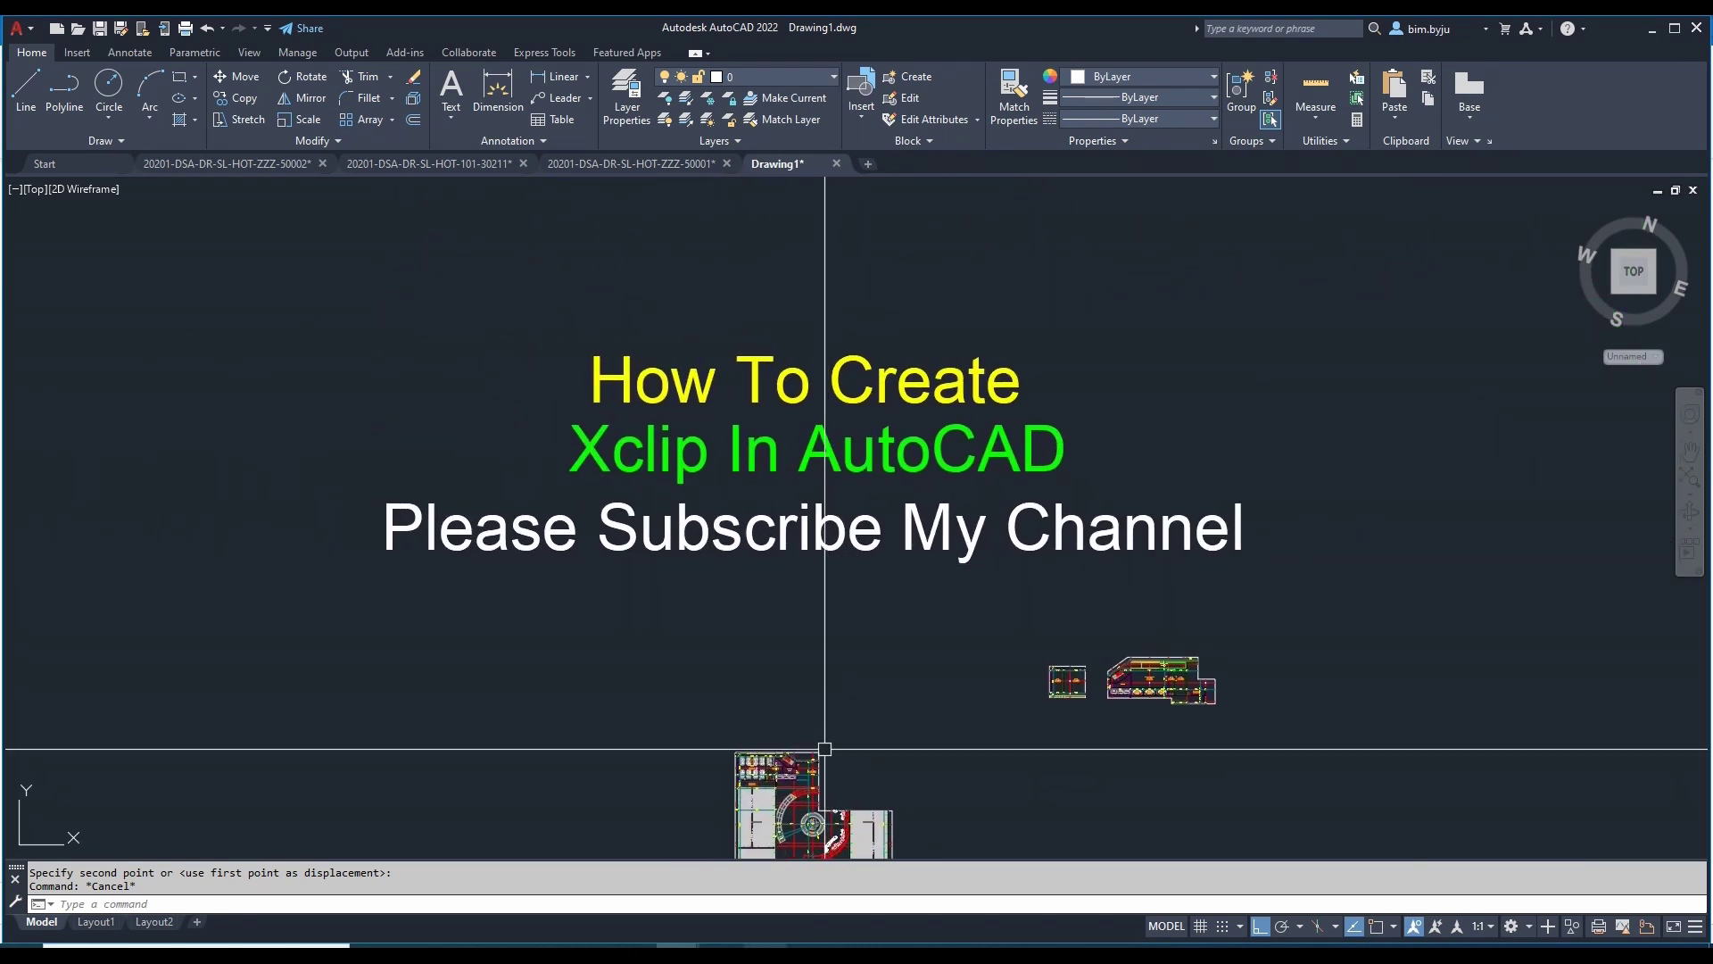